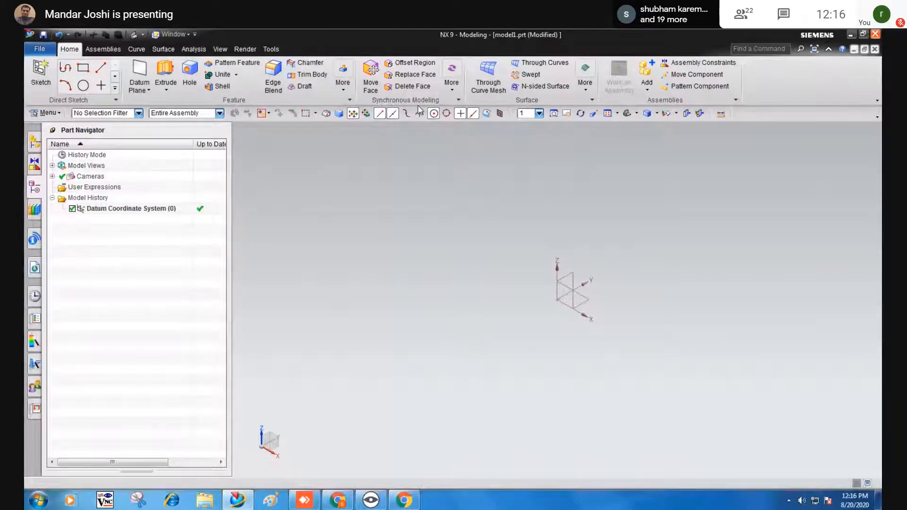
# Show the extra Synchronous Modeling commands in the More gallery.
pyautogui.click(452, 85)
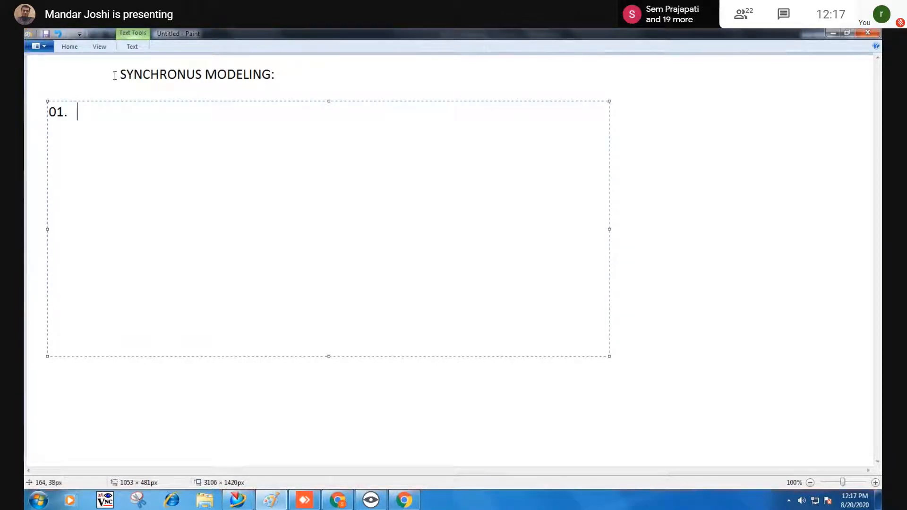
# Commit the 'SYNCHRONUS MODELING:' heading and '01.' label in Paint, then return to NX 9.
pyautogui.click(287, 73)
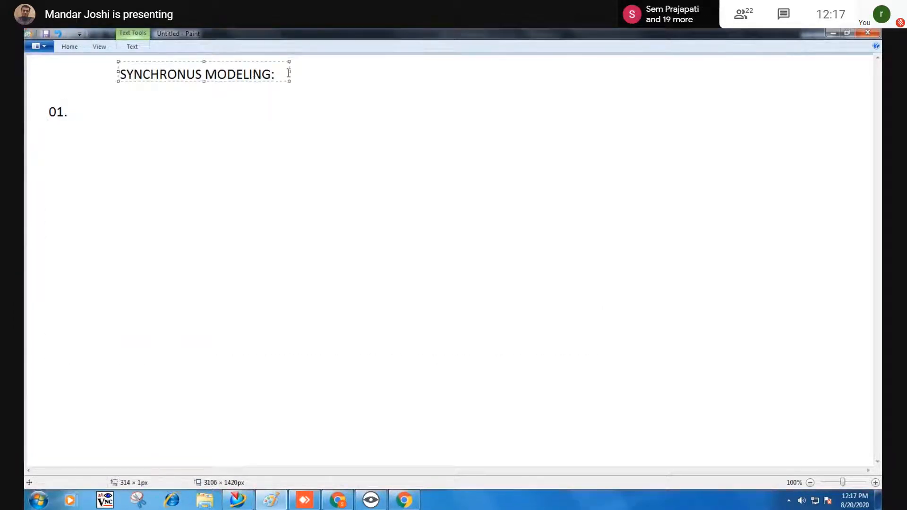
pyautogui.click(324, 106)
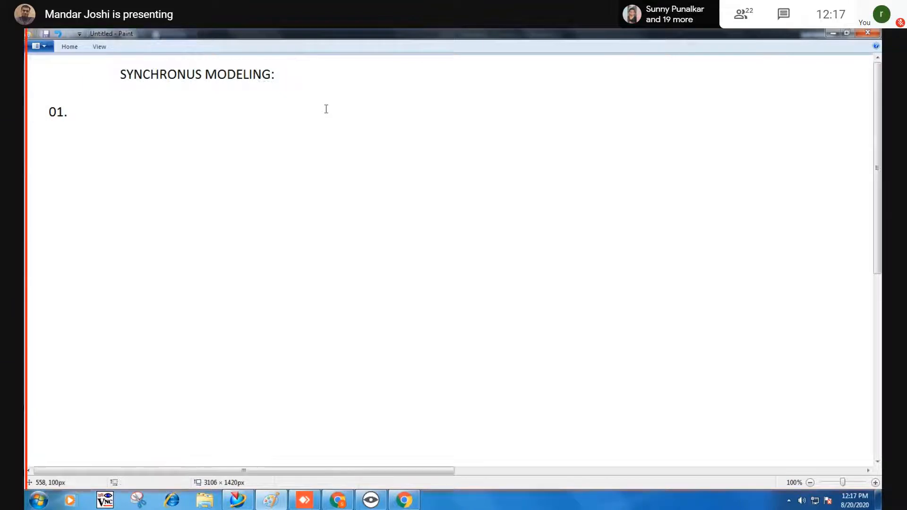
pyautogui.click(295, 503)
pyautogui.moveTo(377, 362); pyautogui.dragTo(368, 354, button='middle')
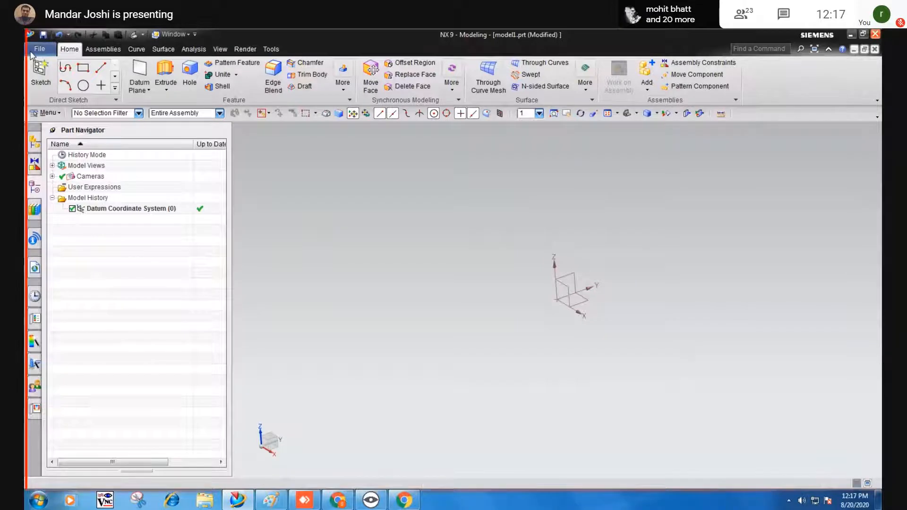
# Start opening a part and browse to the New Volume (D:) drive.
pyautogui.click(40, 49)
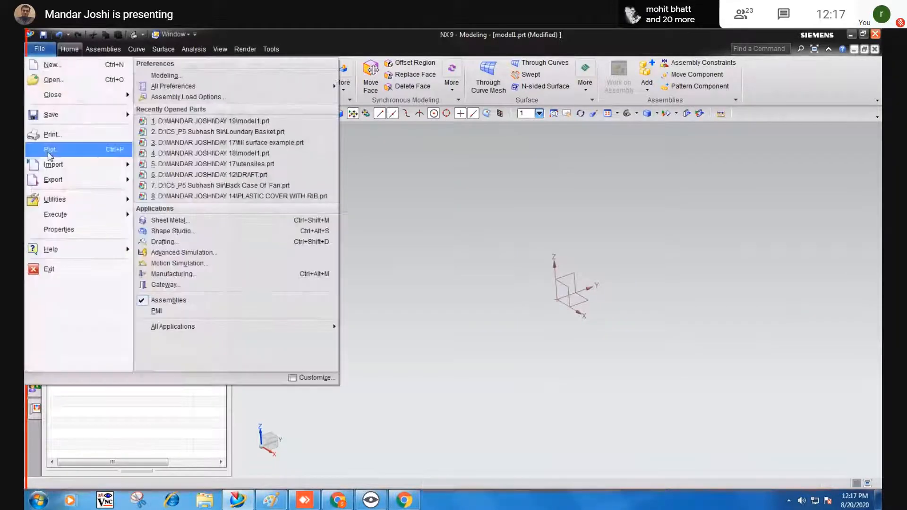
pyautogui.click(50, 81)
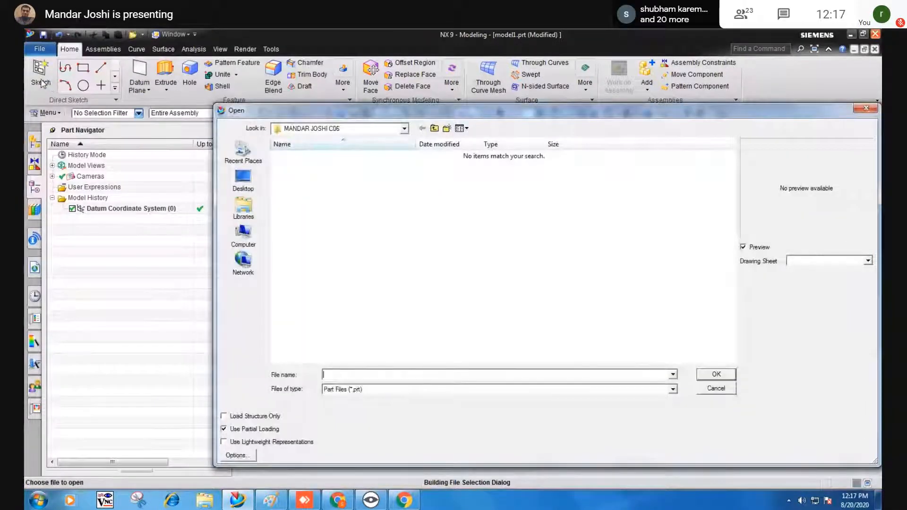
pyautogui.click(434, 128)
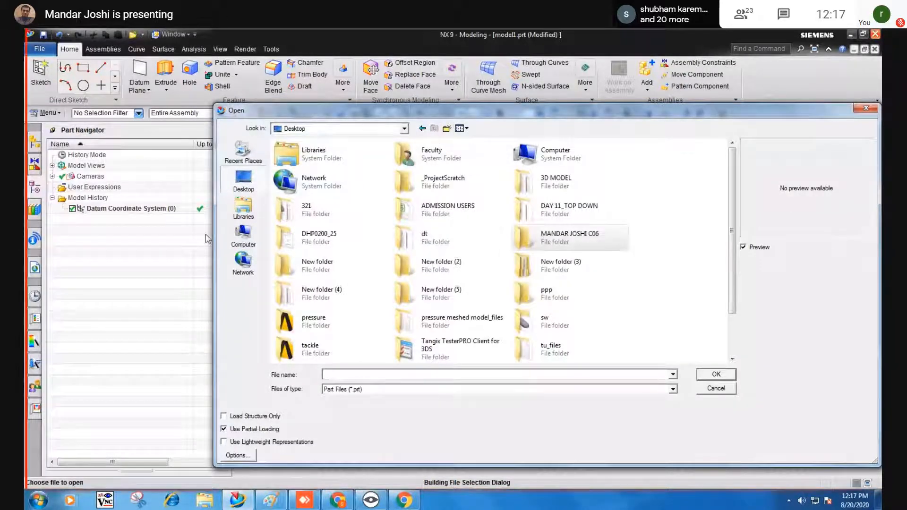
pyautogui.click(242, 208)
pyautogui.click(243, 179)
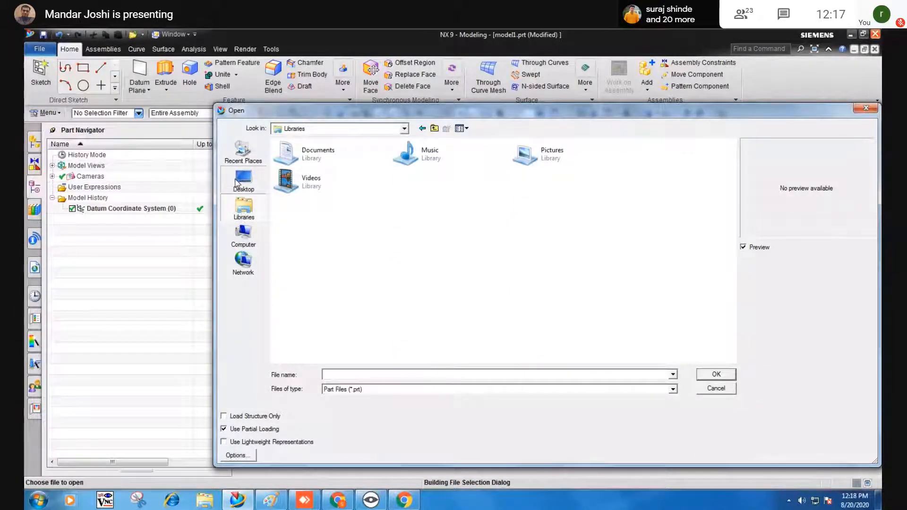
pyautogui.click(249, 234)
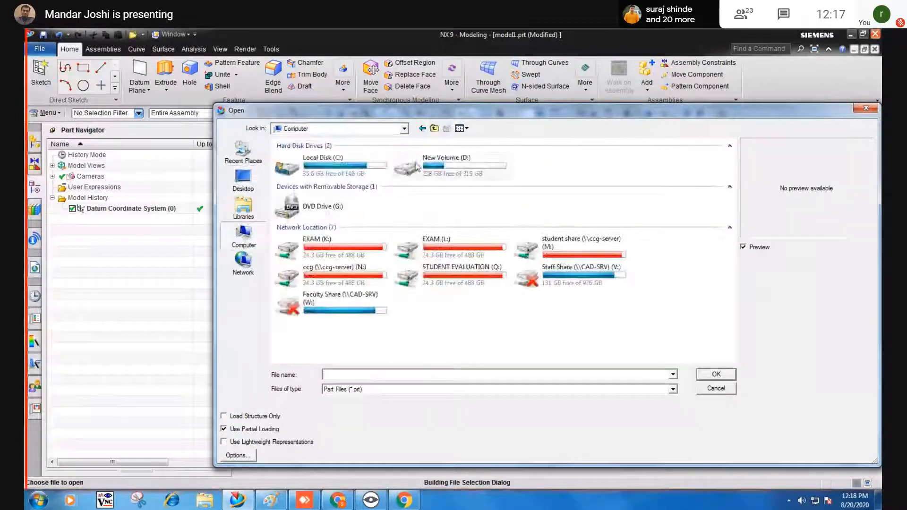
pyautogui.doubleClick(429, 156)
# Open PUMMER CAP from the DAY 06 folder.
pyautogui.click(288, 309)
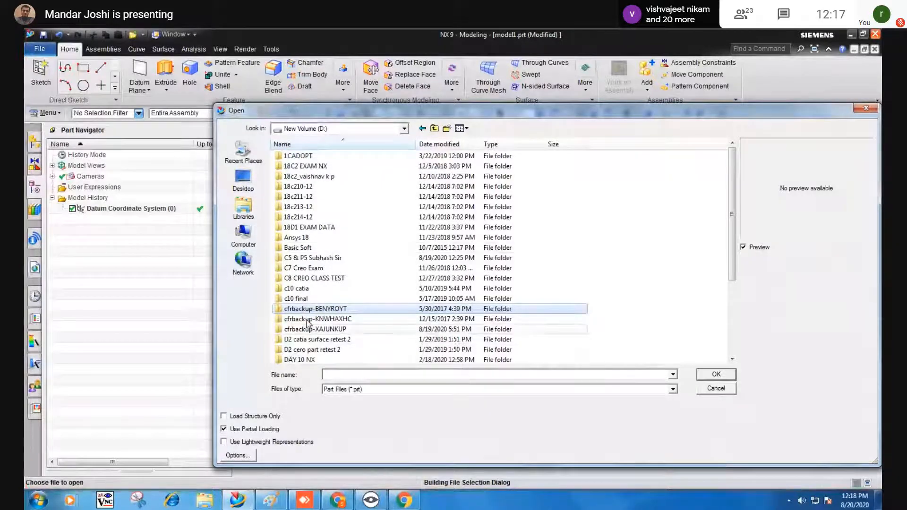
pyautogui.scroll(-4, 301, 344)
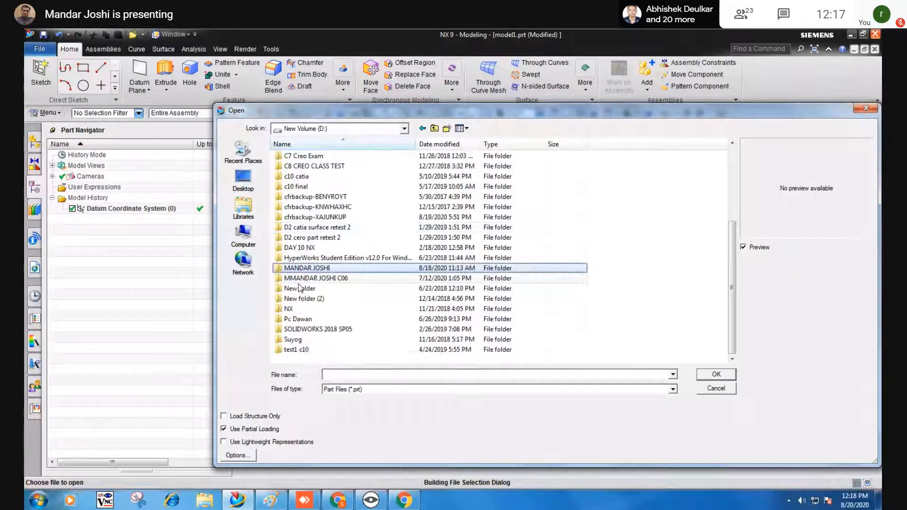
pyautogui.doubleClick(303, 268)
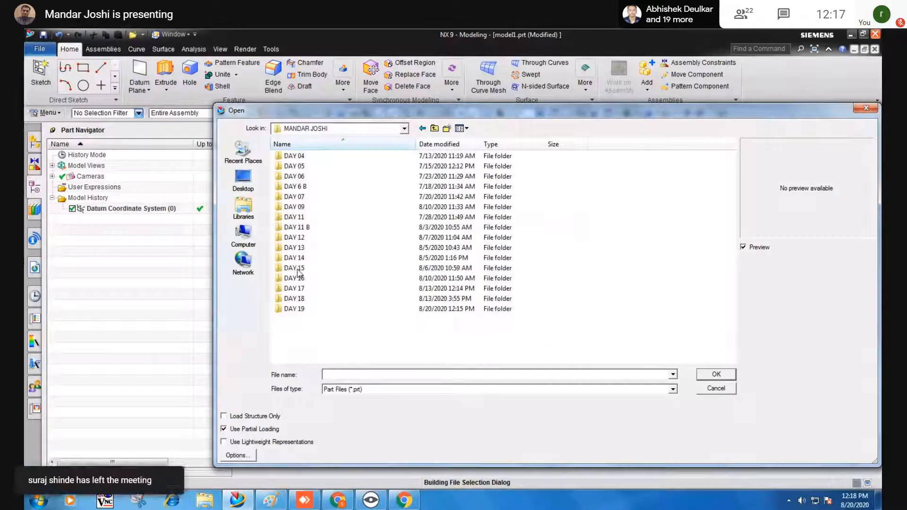
pyautogui.doubleClick(297, 177)
pyautogui.click(298, 157)
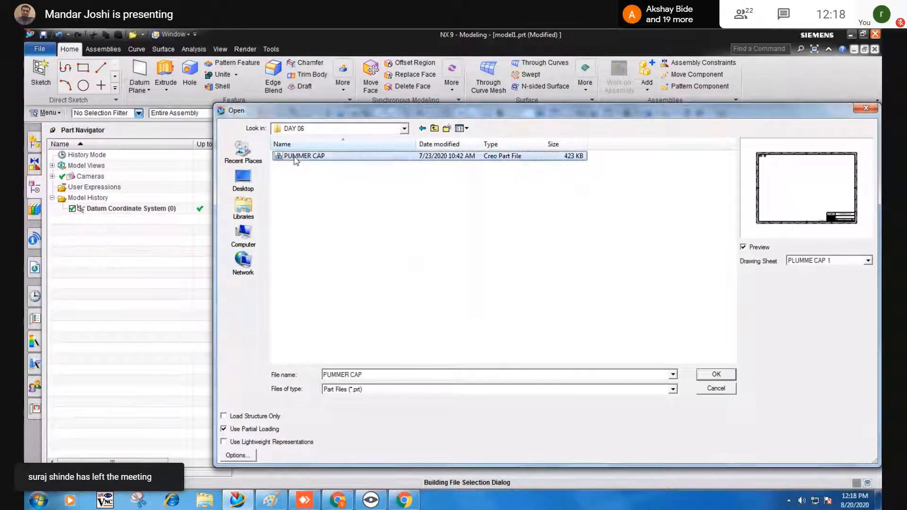
pyautogui.click(707, 377)
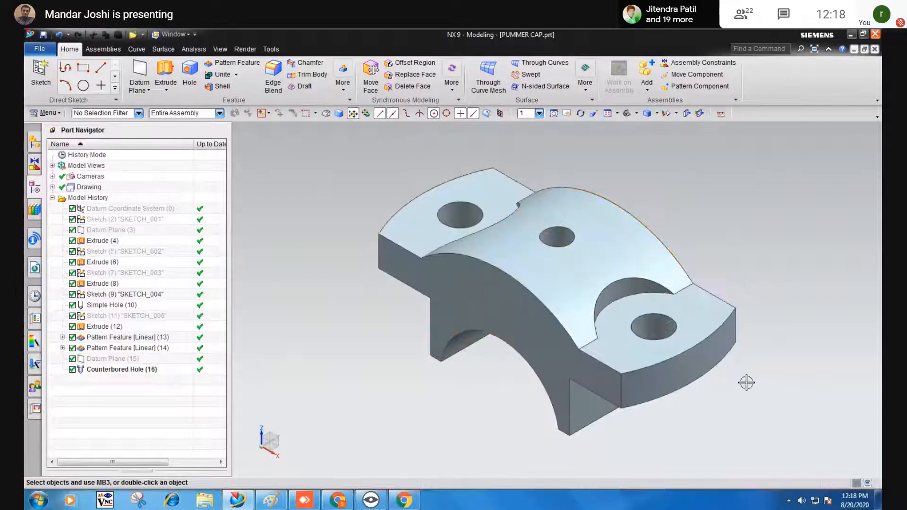
# Orbit the cap and bring up Save As with its format list (IGES, STEP) showing.
pyautogui.moveTo(745, 380); pyautogui.dragTo(728, 366, button='middle')
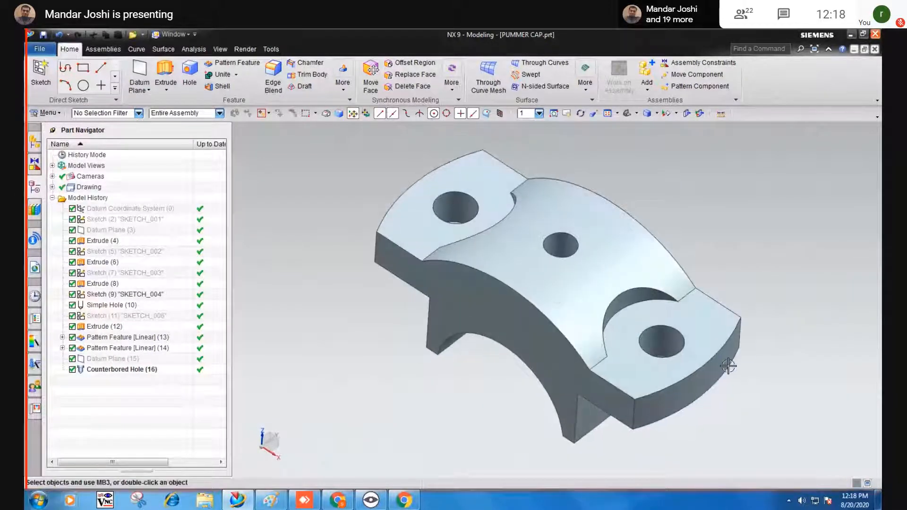
pyautogui.click(40, 49)
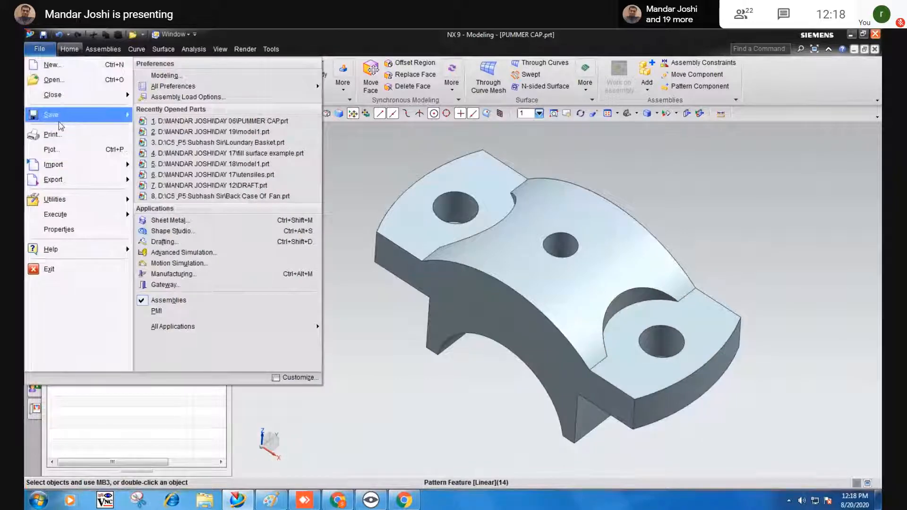
pyautogui.moveTo(59, 122)
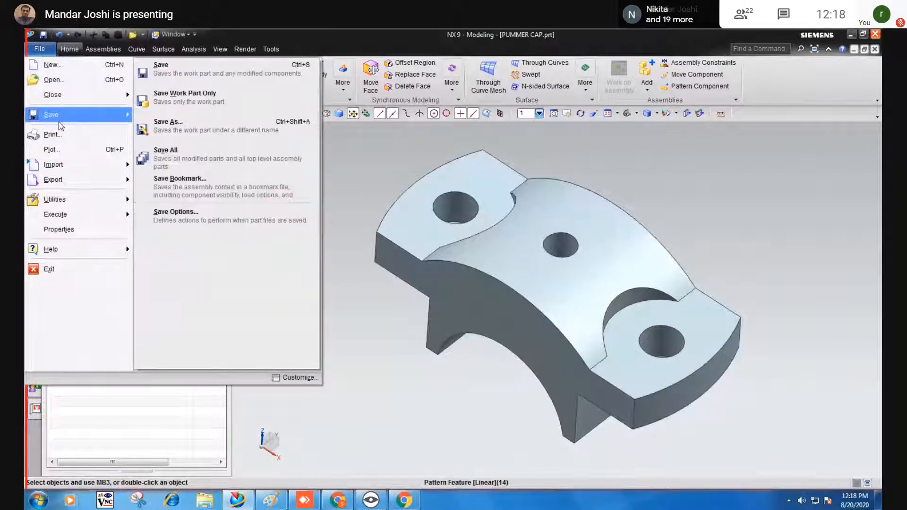
pyautogui.click(196, 137)
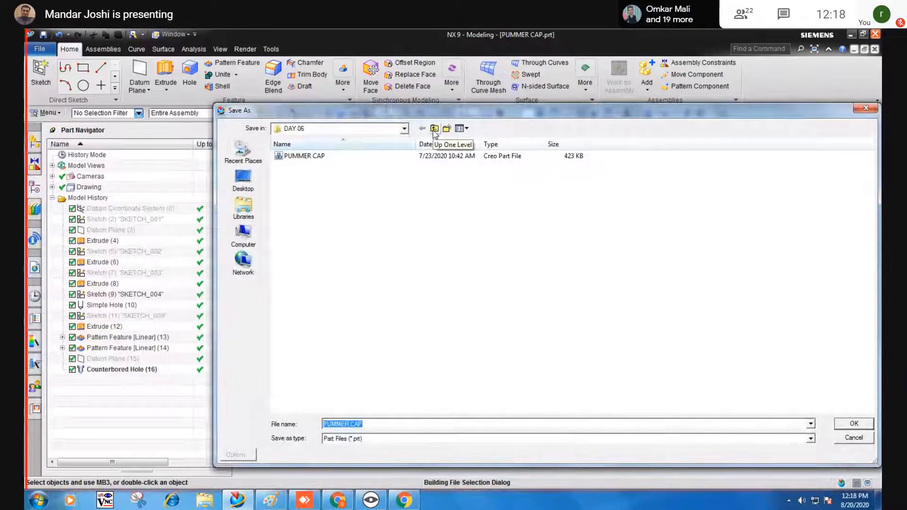
pyautogui.click(388, 438)
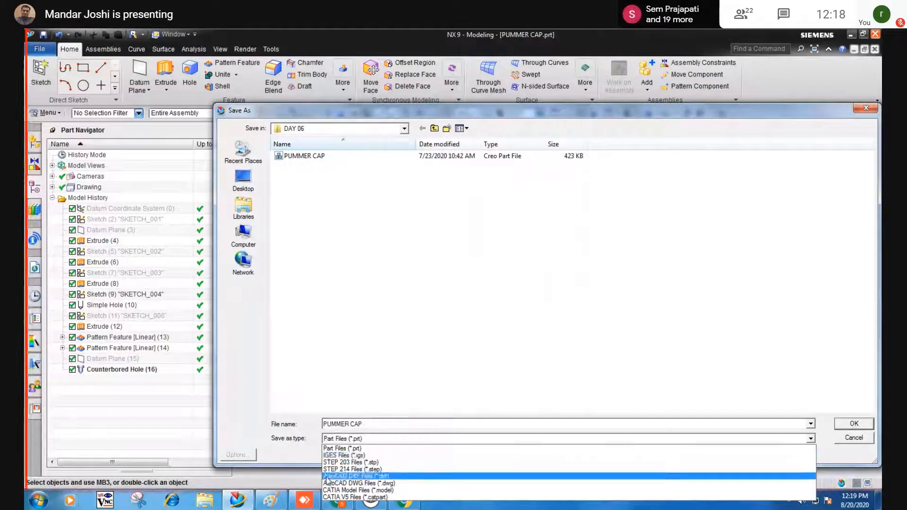
pyautogui.click(271, 501)
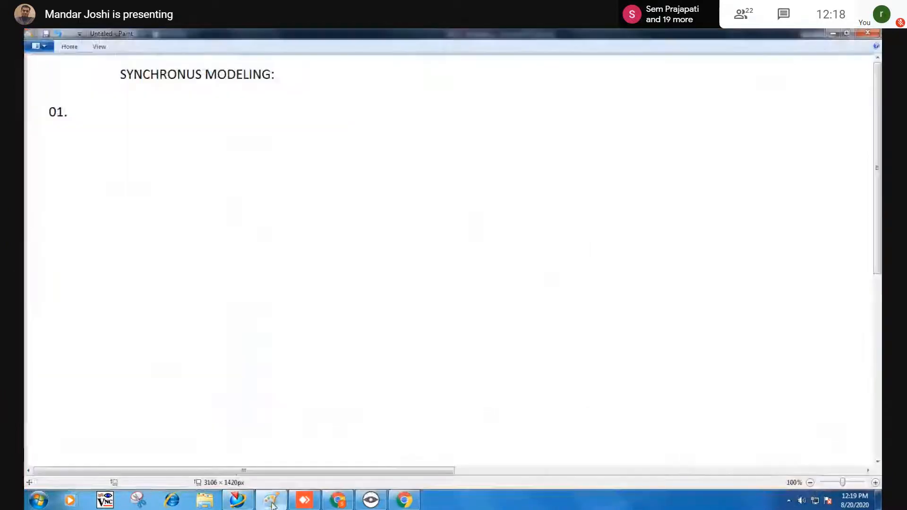
# Write '.igs= Initial Graphic Exchange spesification.' beside item 01. in the Paint notes.
pyautogui.click(77, 114)
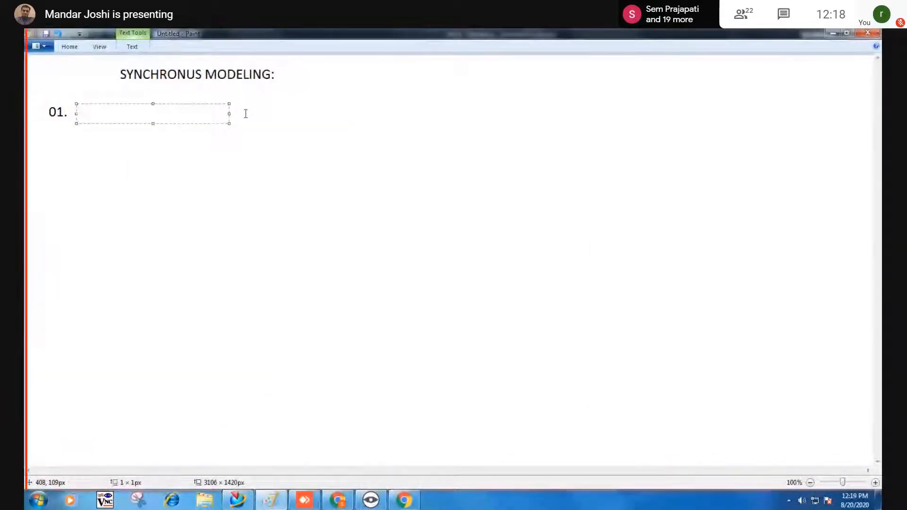
pyautogui.write('.ig')
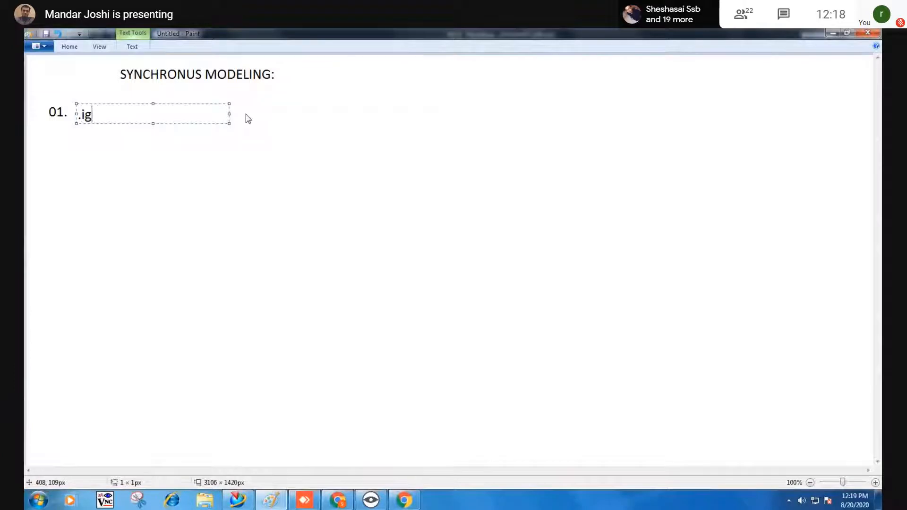
pyautogui.write('s=')
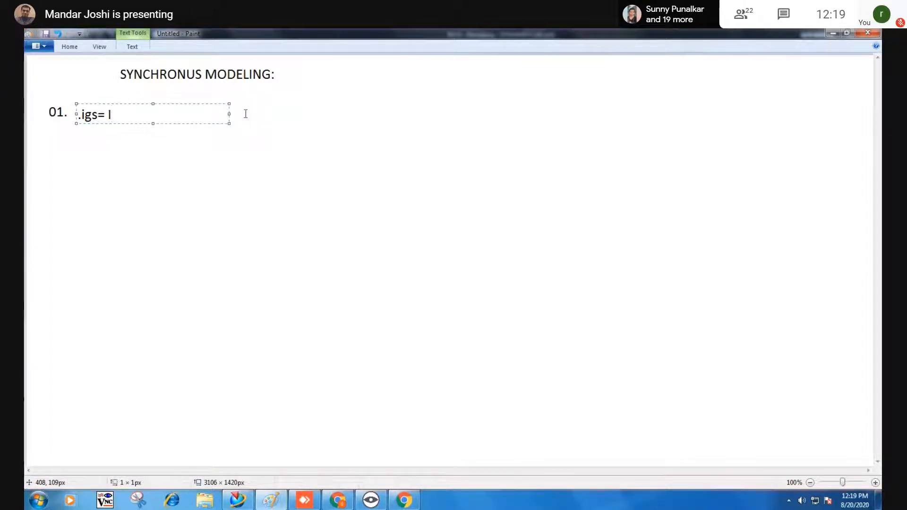
pyautogui.write('nitial G')
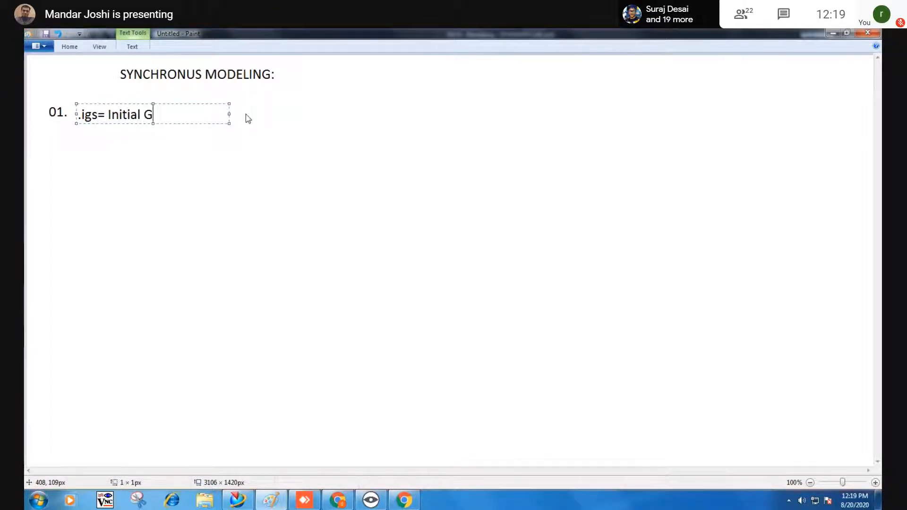
pyautogui.write('raphic E')
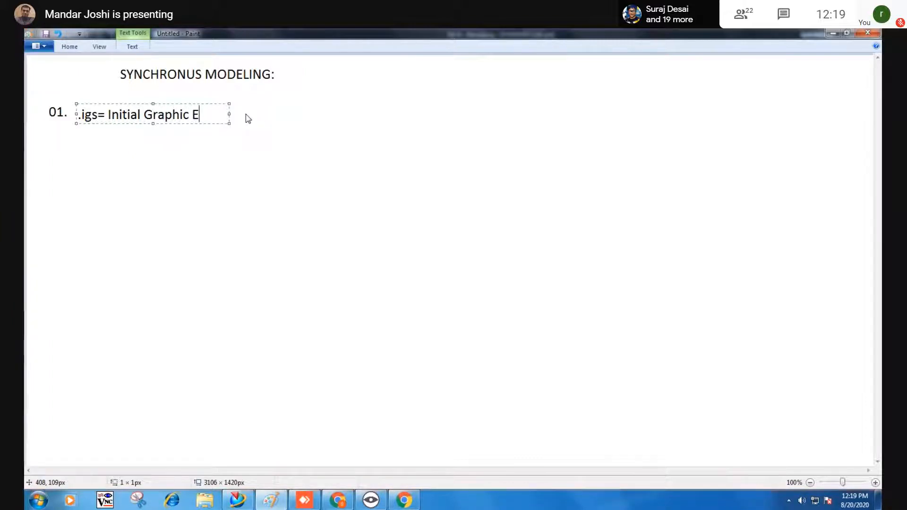
pyautogui.write('xchange speci')
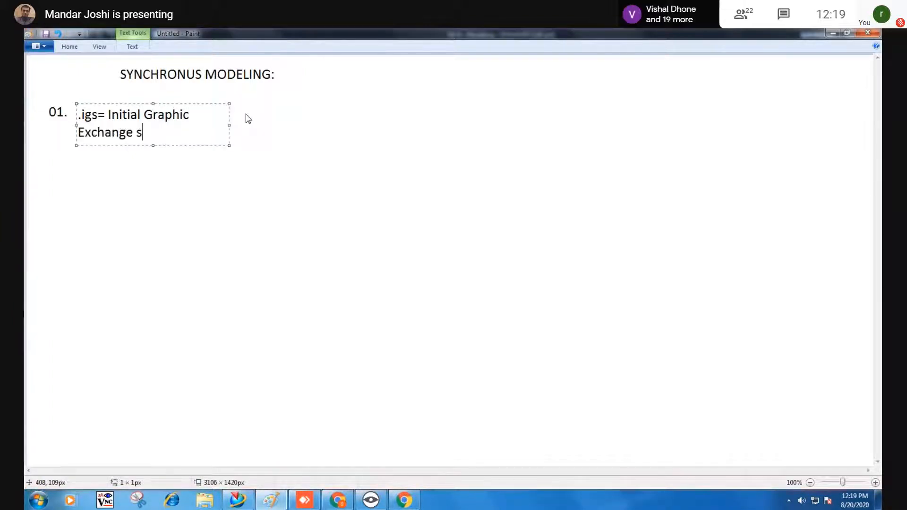
pyautogui.press('BackSpace')
pyautogui.press('BackSpace')
pyautogui.write('ci')
pyautogui.press('BackSpace')
pyautogui.press('BackSpace')
pyautogui.write('sification.')
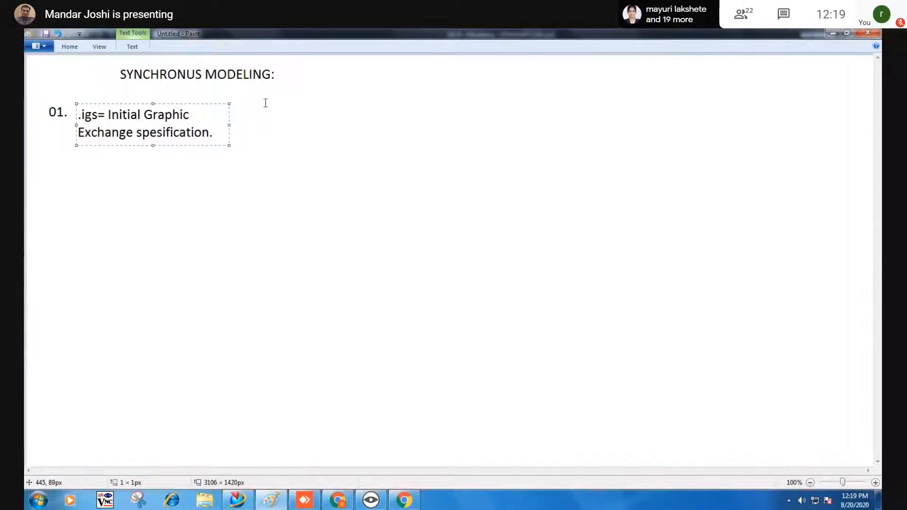
pyautogui.moveTo(229, 125); pyautogui.dragTo(749, 126)
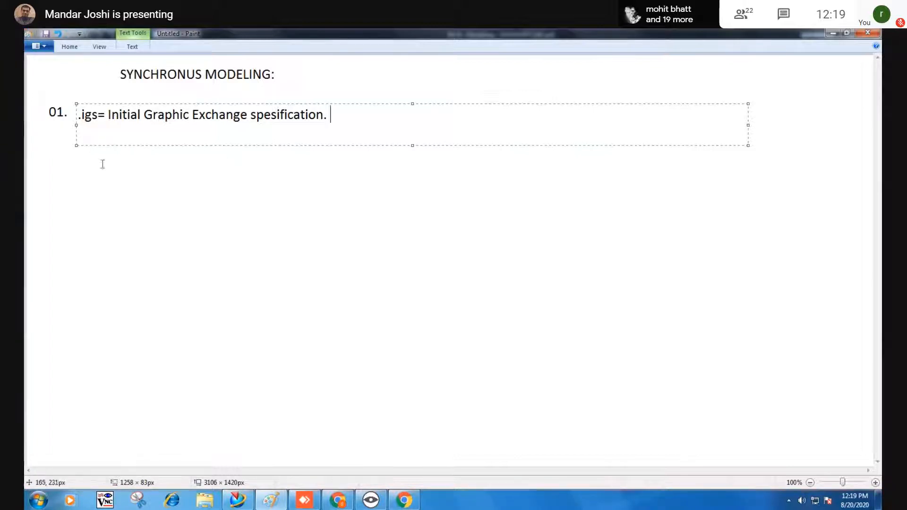
pyautogui.click(55, 145)
# Add line '02. .stp= Standared Exchange Product' and start line '03.' below it.
pyautogui.click(55, 135)
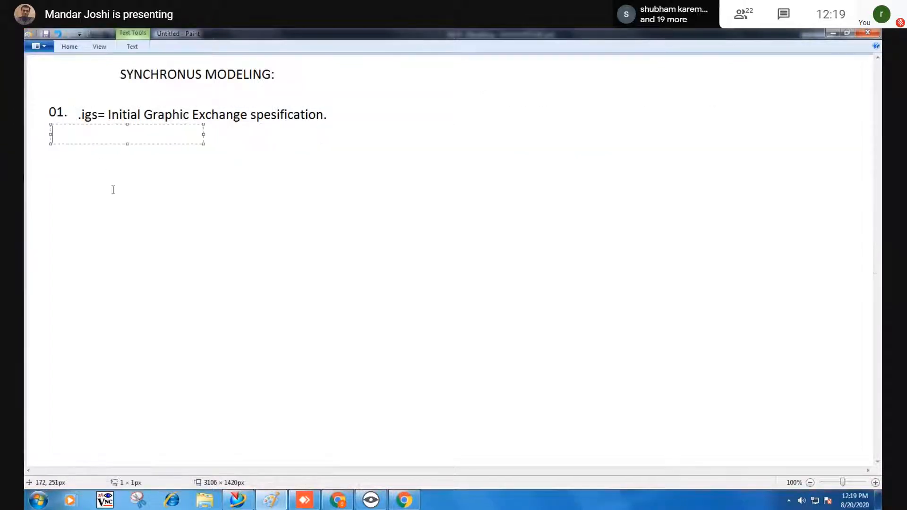
pyautogui.write('02.  .stp')
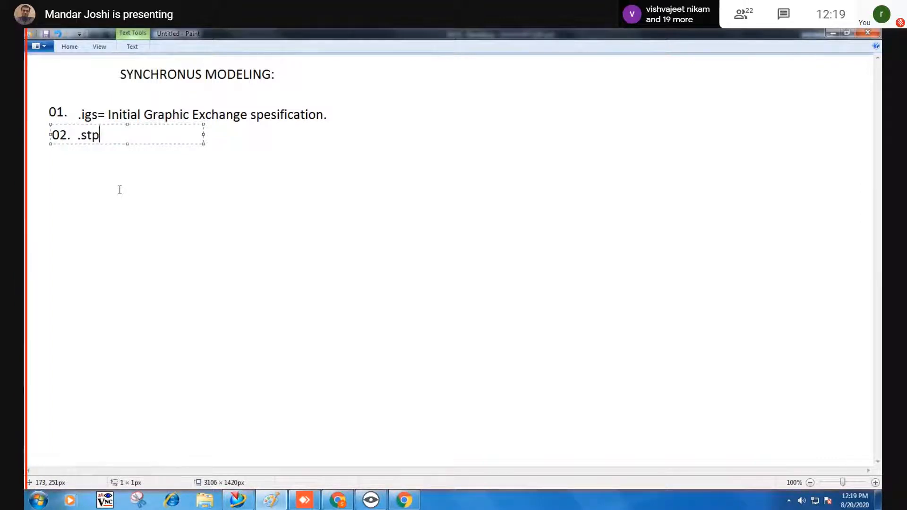
pyautogui.write('=')
pyautogui.moveTo(204, 134); pyautogui.dragTo(594, 158)
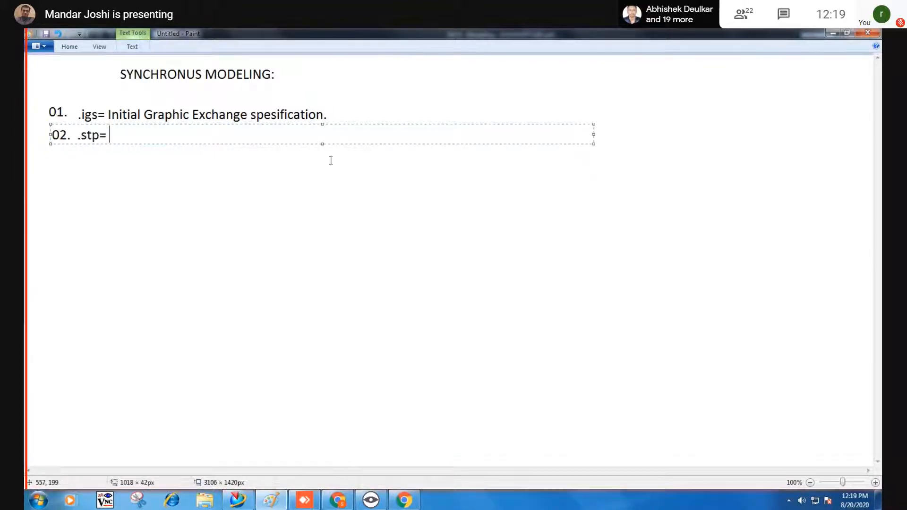
pyautogui.write('Stan')
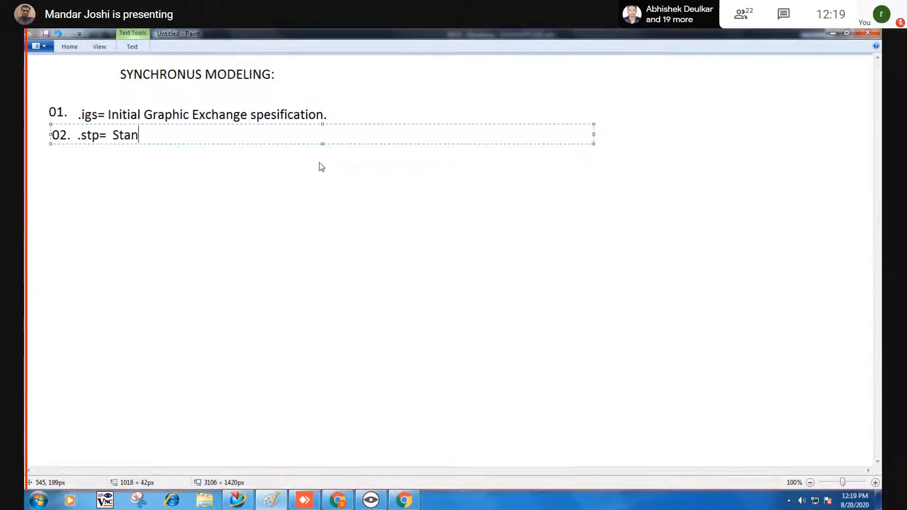
pyautogui.write('dared E')
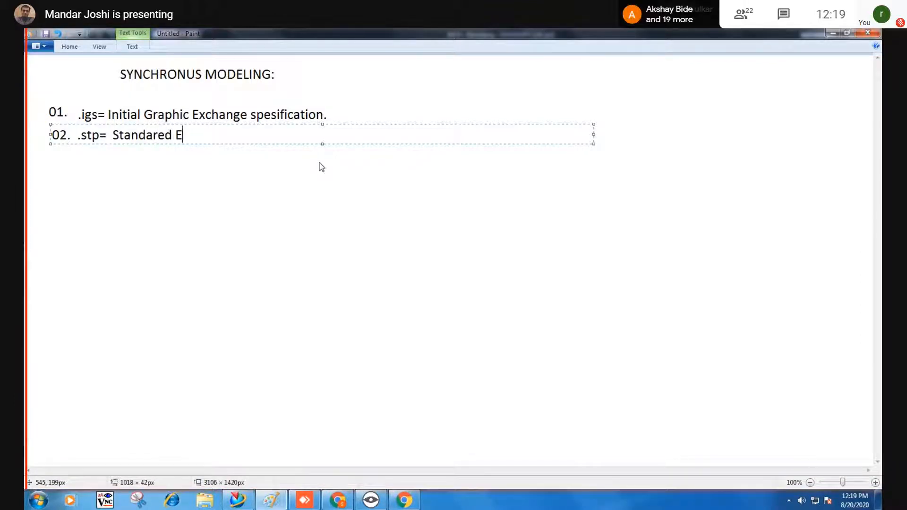
pyautogui.write('xchang')
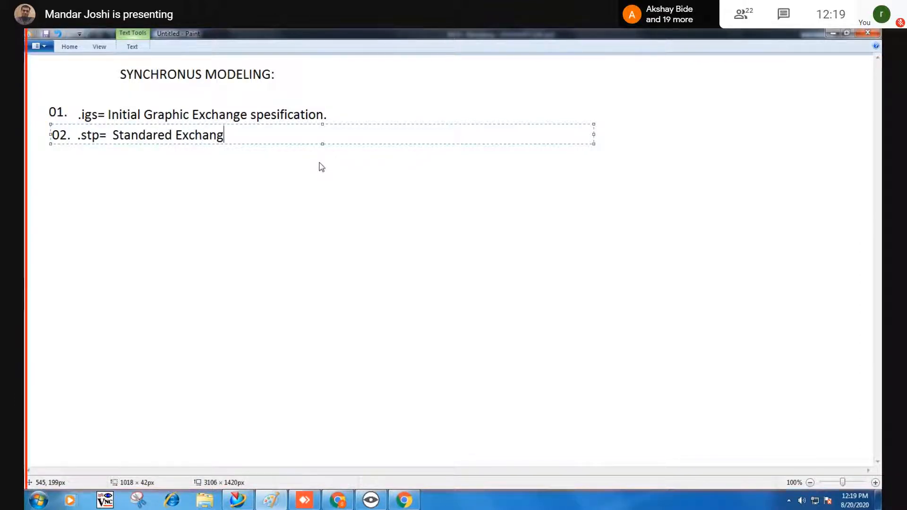
pyautogui.write('e Product')
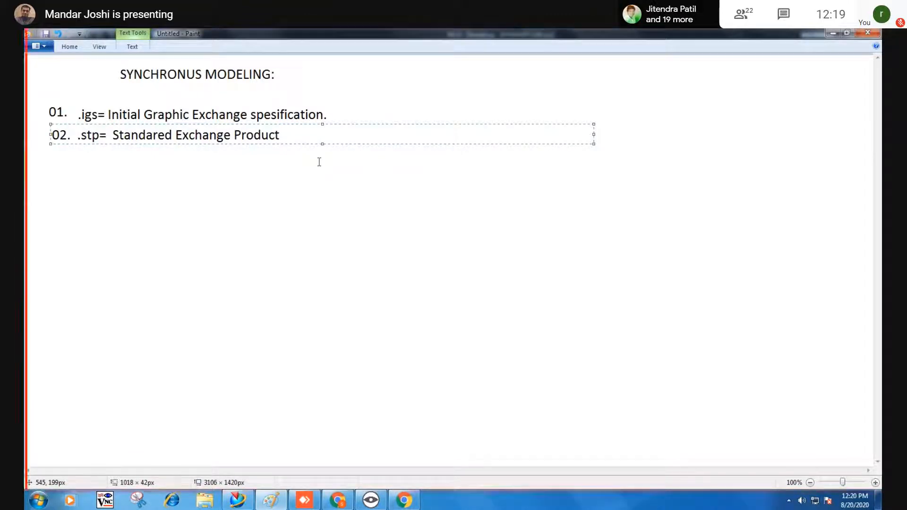
pyautogui.press('Return')
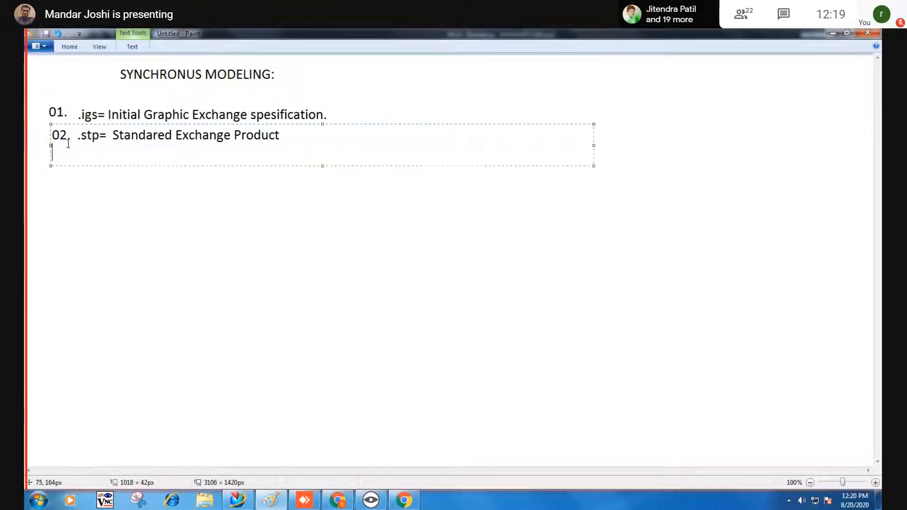
pyautogui.write('03.')
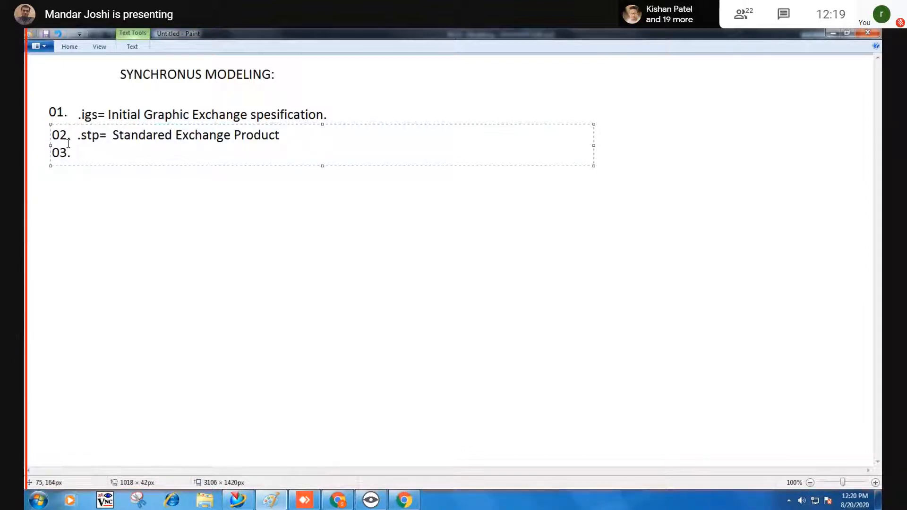
# Admit the waiting participant into the meeting and return to Paint.
pyautogui.click(338, 501)
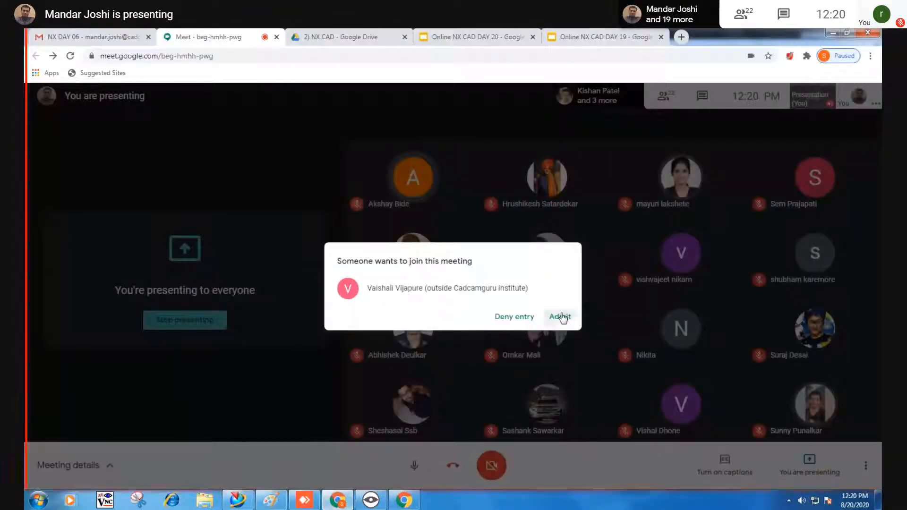
pyautogui.click(561, 317)
pyautogui.click(339, 501)
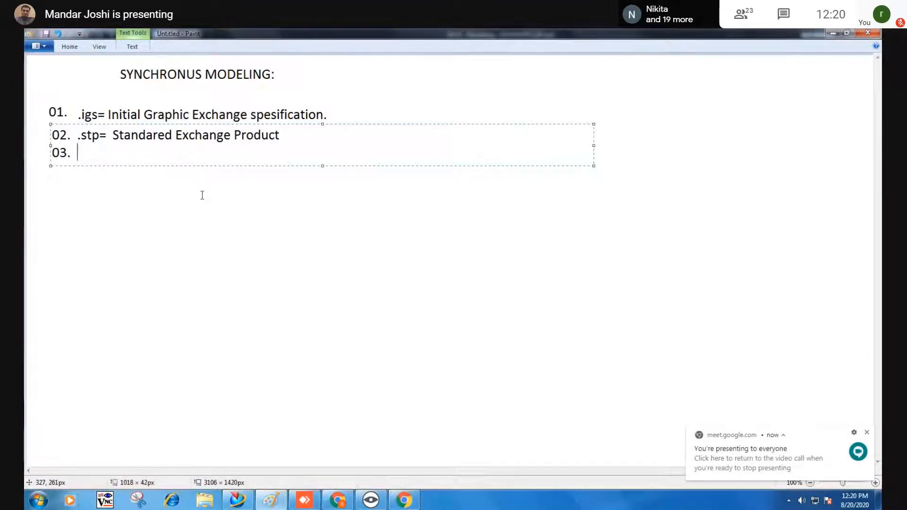
# Type 'DXF= Drawing Exchange Format' on line 03 and fix the text onto the canvas.
pyautogui.write('D')
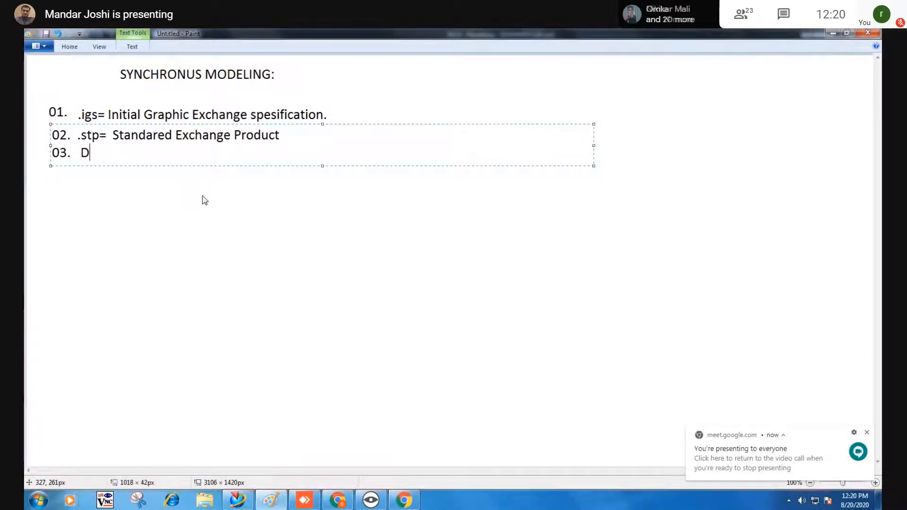
pyautogui.write('XF')
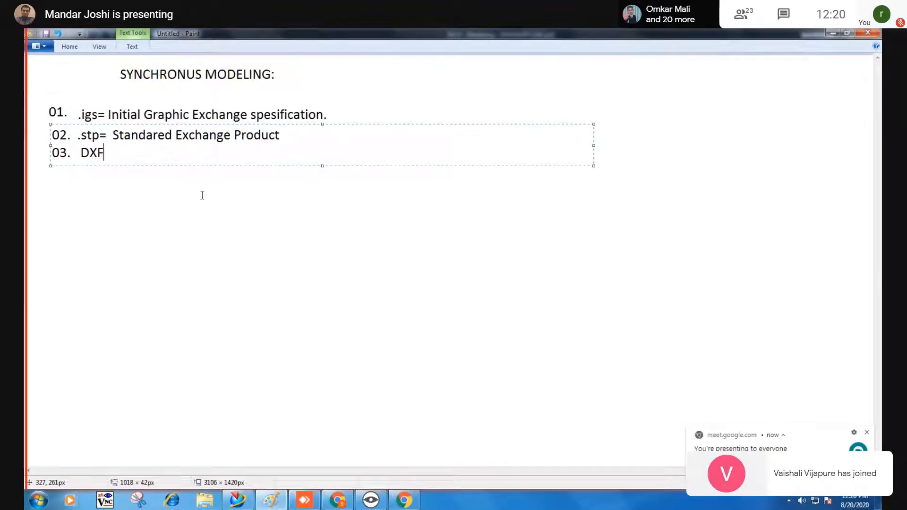
pyautogui.write('= ')
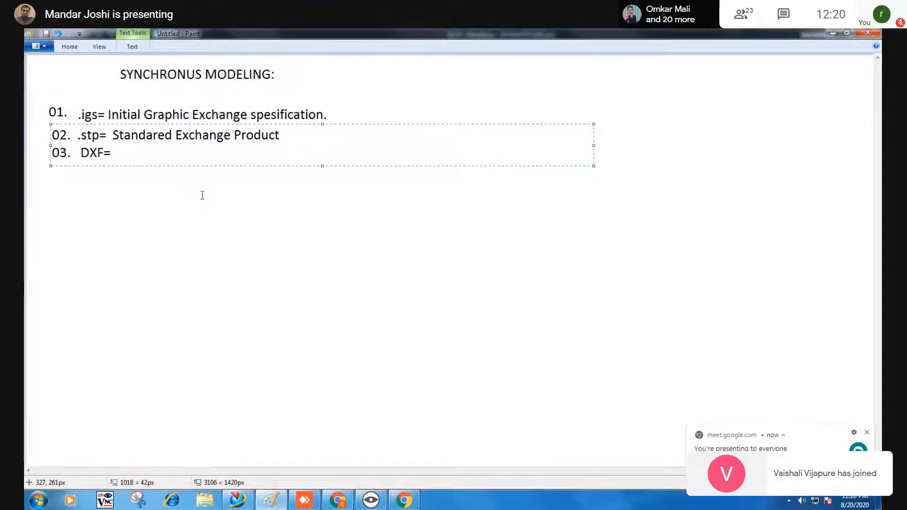
pyautogui.write('D')
pyautogui.write('raw')
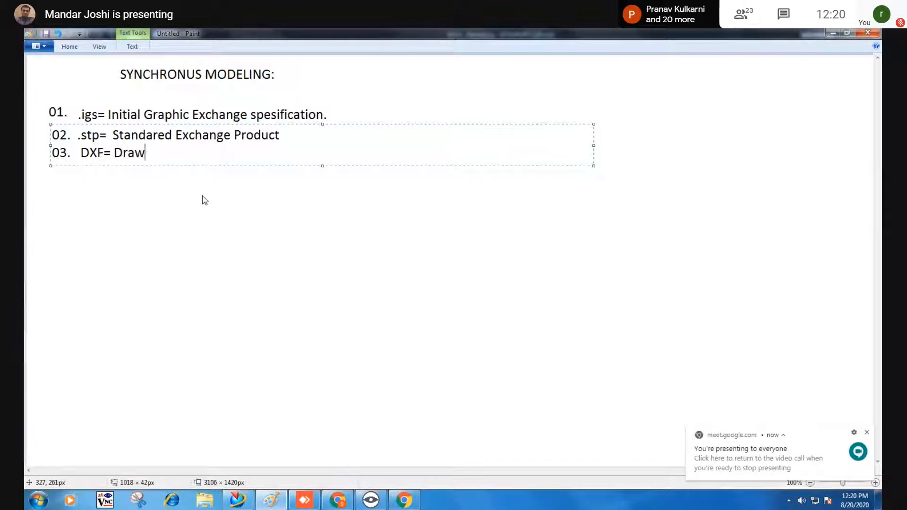
pyautogui.write('ing Exchan')
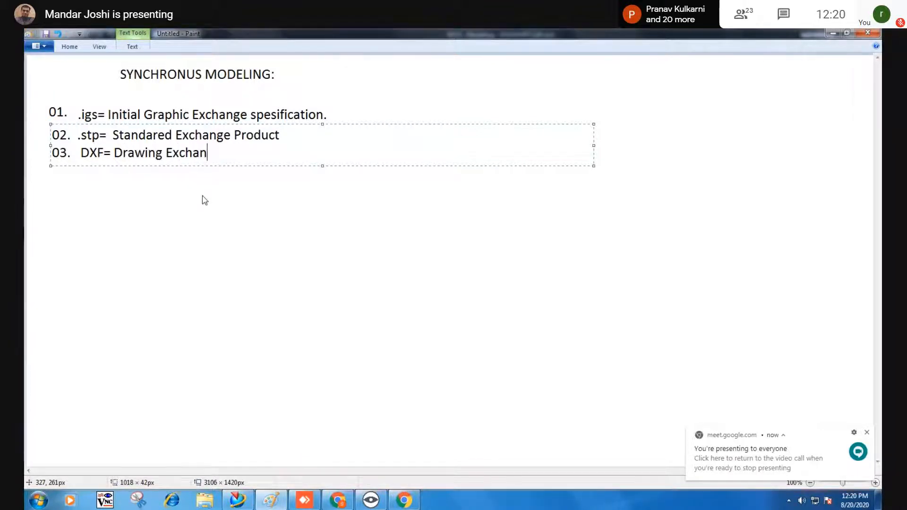
pyautogui.write('ge Formate')
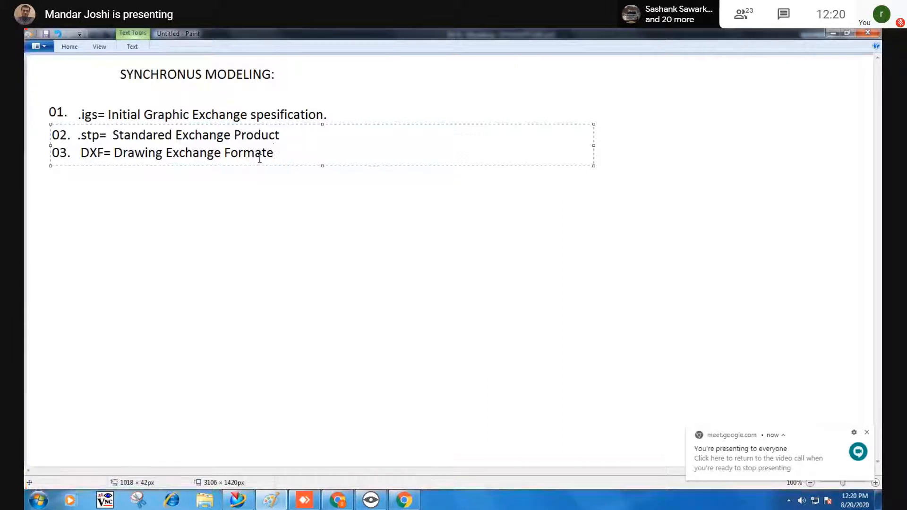
pyautogui.press('BackSpace')
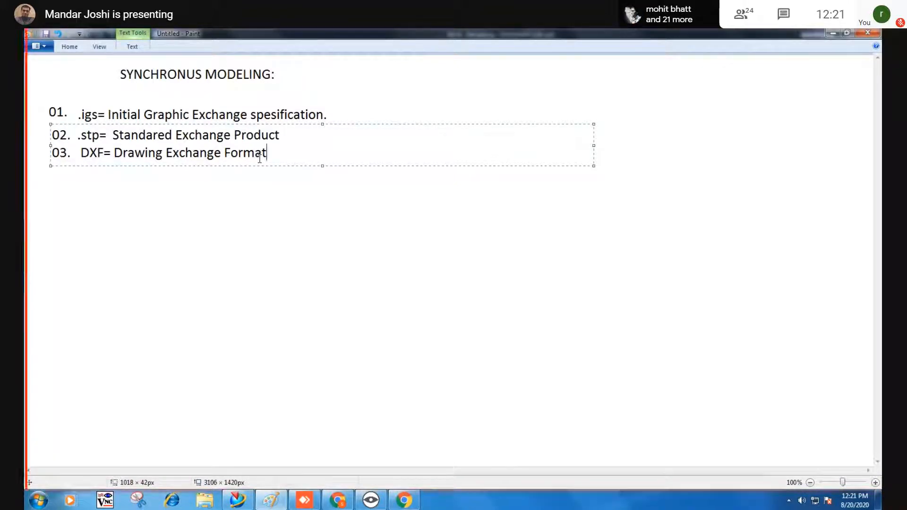
pyautogui.click(344, 178)
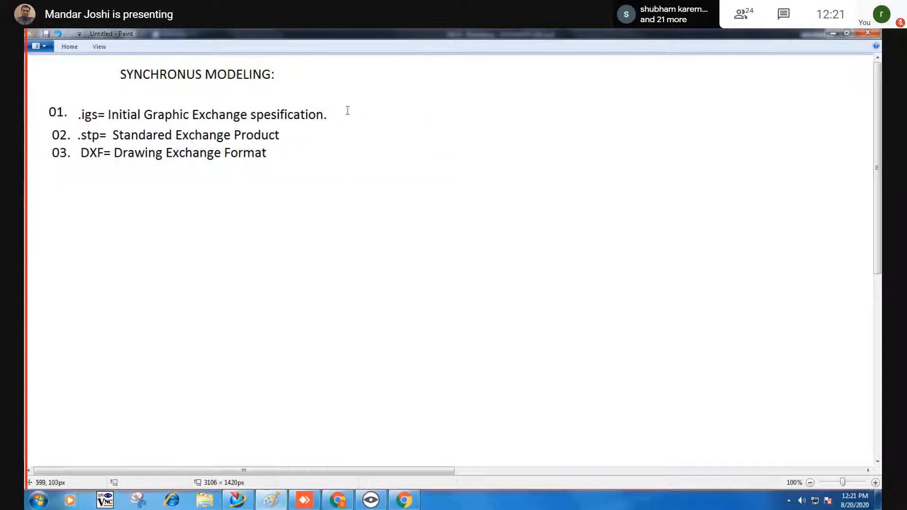
pyautogui.click(333, 112)
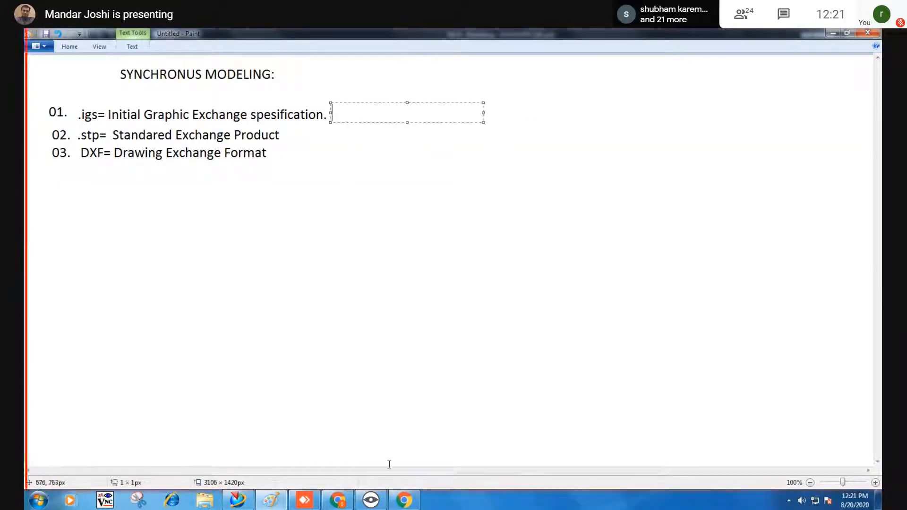
# Save the cap as IGES Files (*.igs) with file name PUMMER CAP in DAY 06.
pyautogui.click(231, 501)
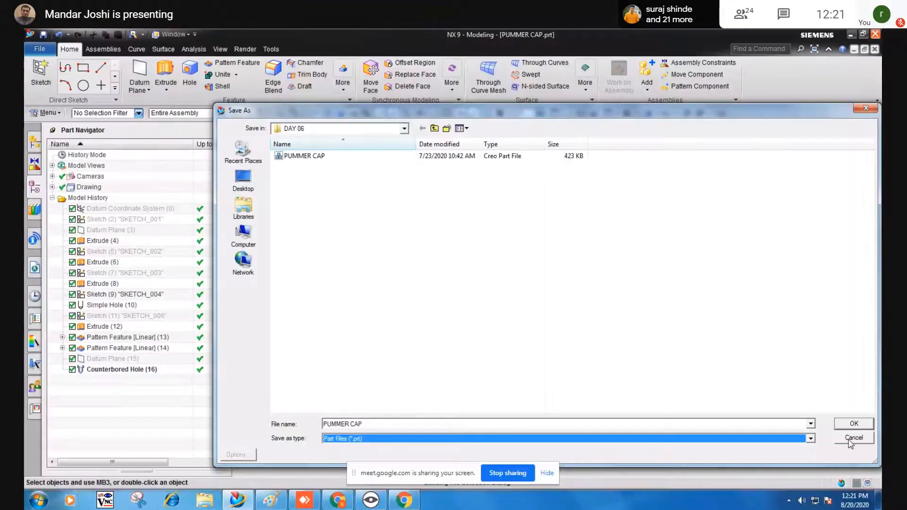
pyautogui.click(734, 442)
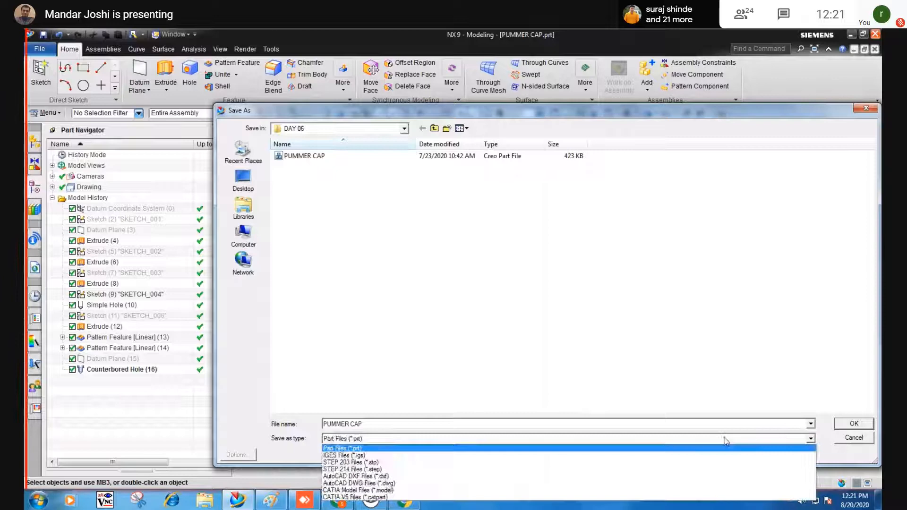
pyautogui.click(331, 460)
pyautogui.click(335, 424)
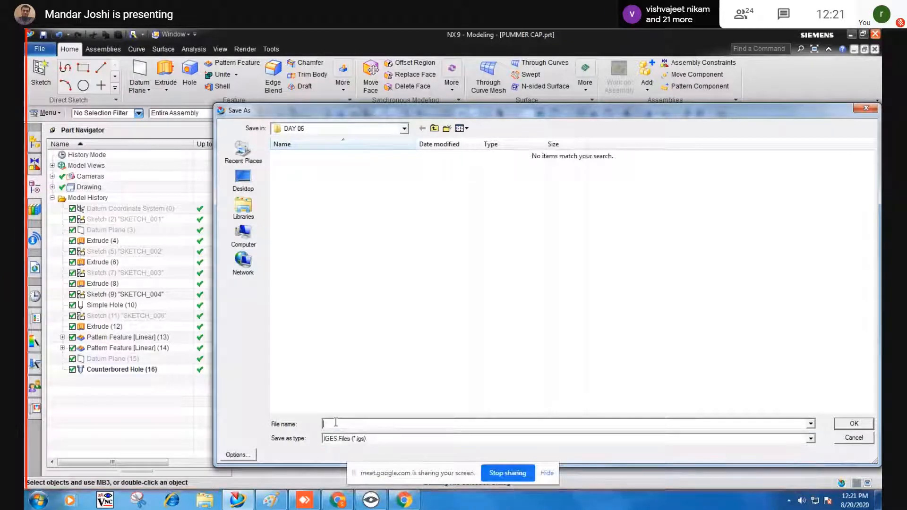
pyautogui.write('P')
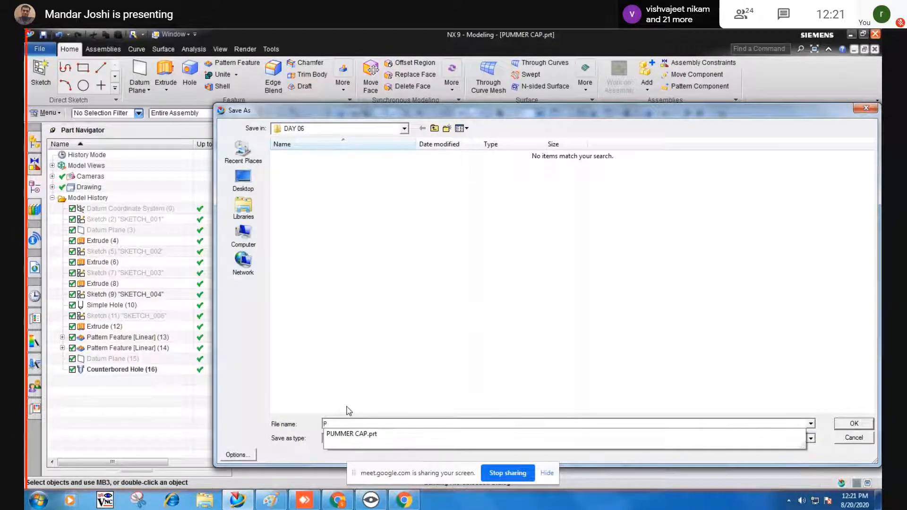
pyautogui.click(373, 434)
pyautogui.click(382, 424)
pyautogui.press('BackSpace')
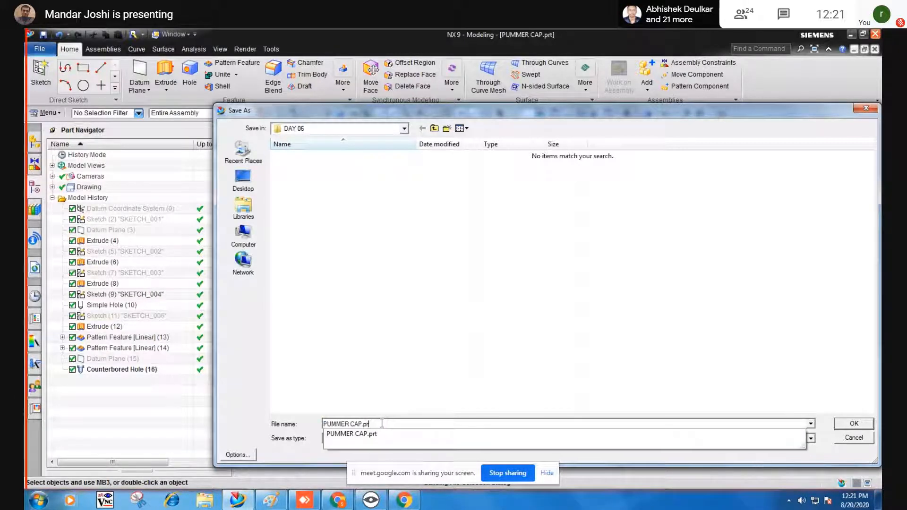
pyautogui.click(361, 374)
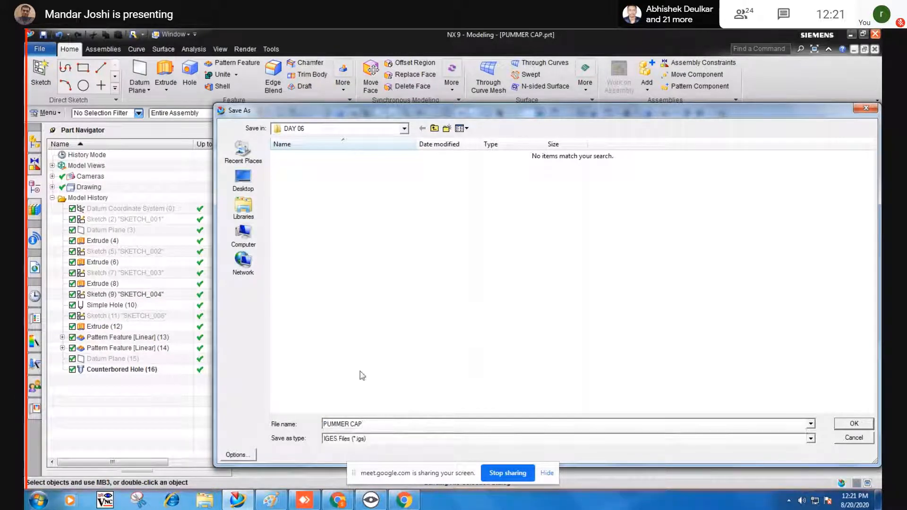
pyautogui.click(854, 425)
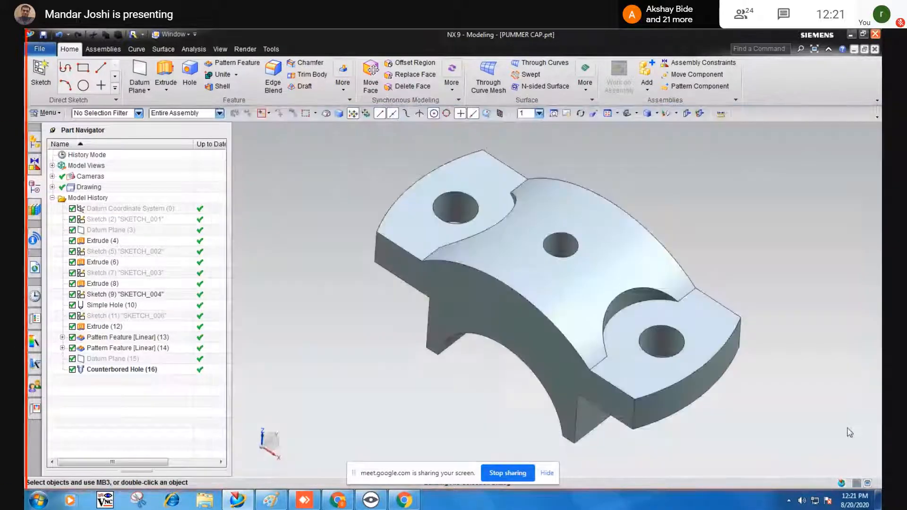
# Open the PUMMER CAP IGS file from DAY 06, listing All Files types.
pyautogui.click(547, 472)
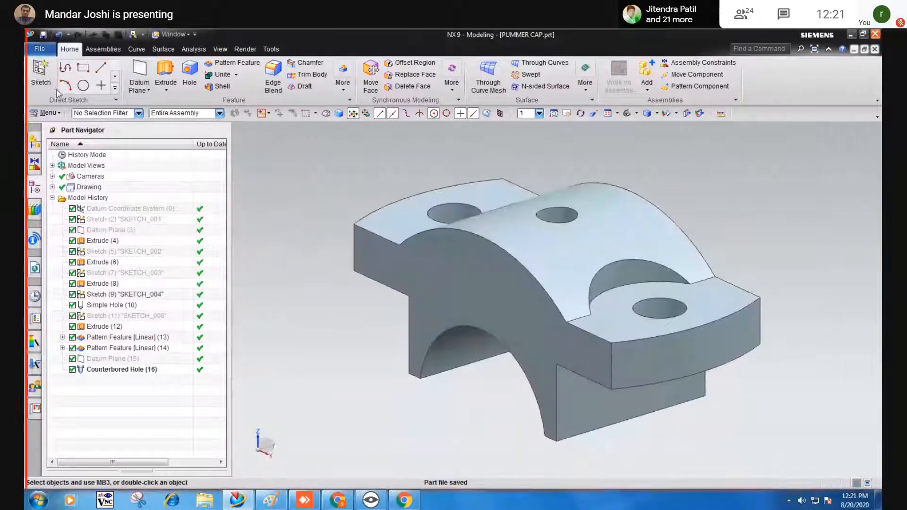
pyautogui.click(38, 50)
pyautogui.click(47, 76)
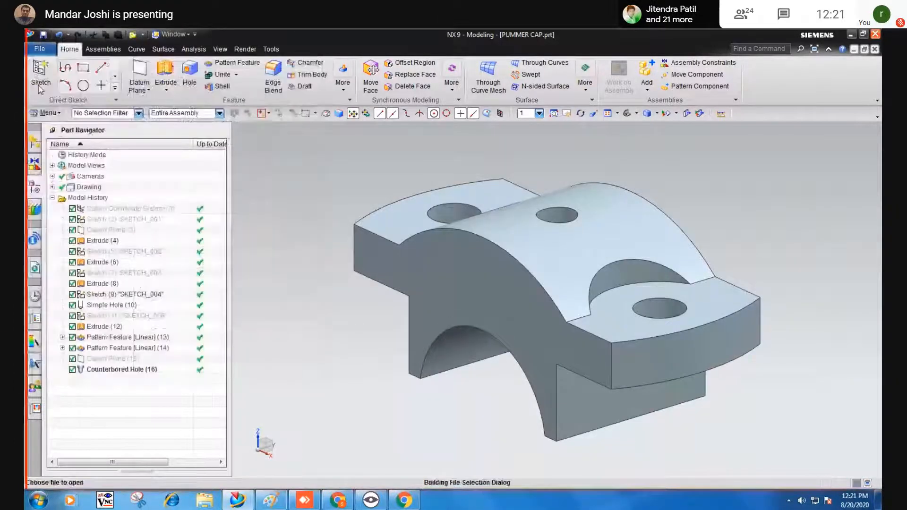
pyautogui.click(420, 390)
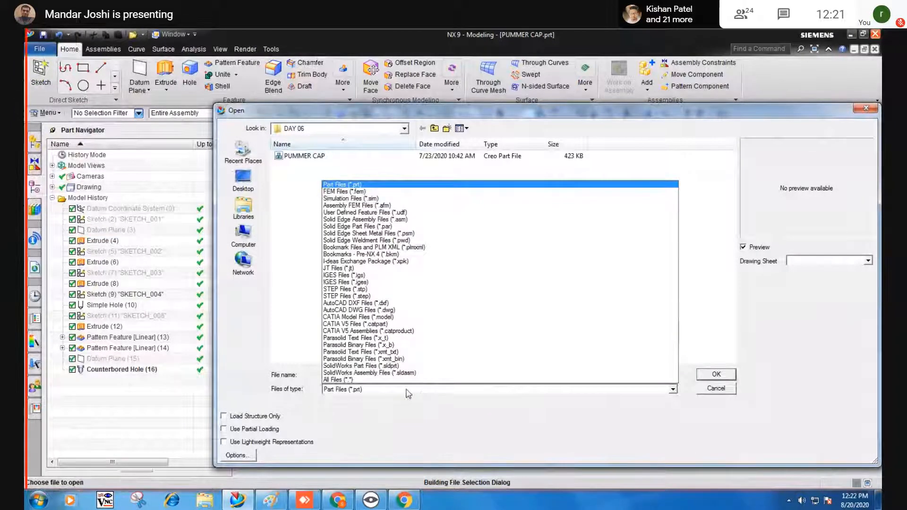
pyautogui.click(402, 378)
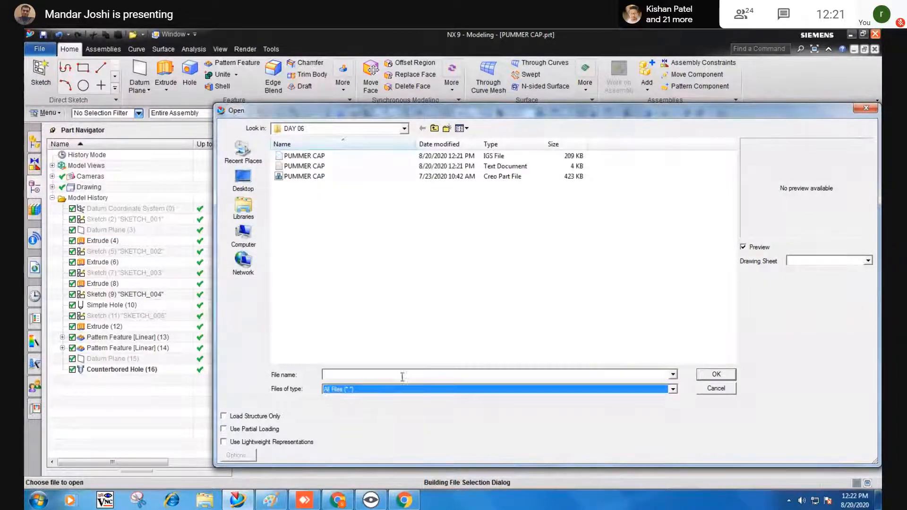
pyautogui.click(312, 156)
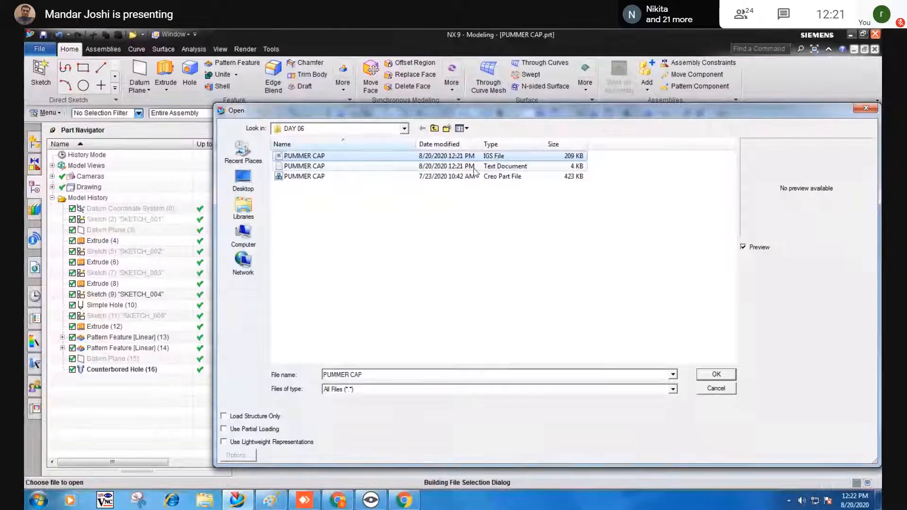
pyautogui.click(715, 375)
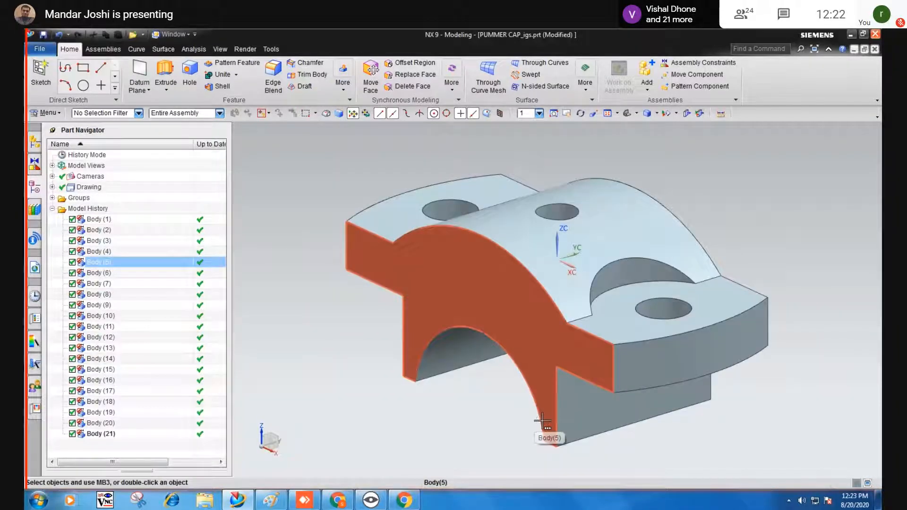
# Orbit the imported cap and select its two bolt holes to inspect the separate bodies.
pyautogui.click(449, 420)
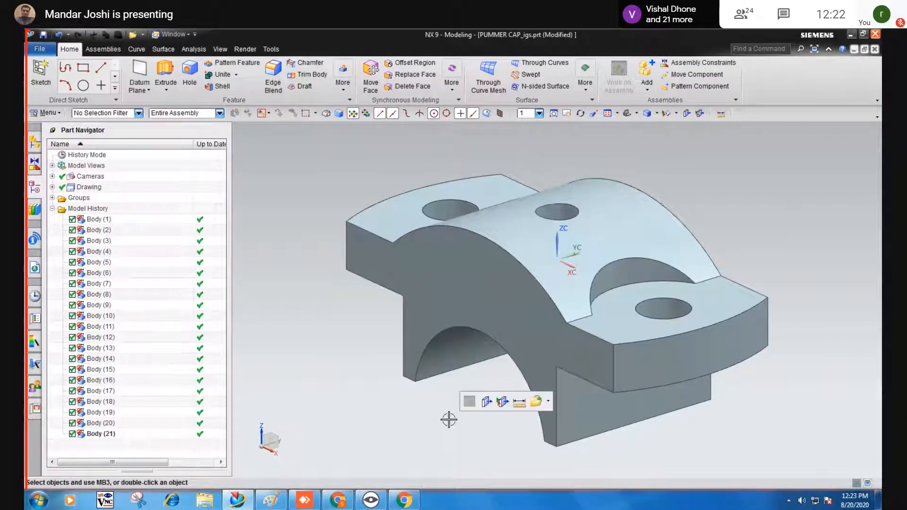
pyautogui.moveTo(376, 388); pyautogui.dragTo(332, 403, button='middle')
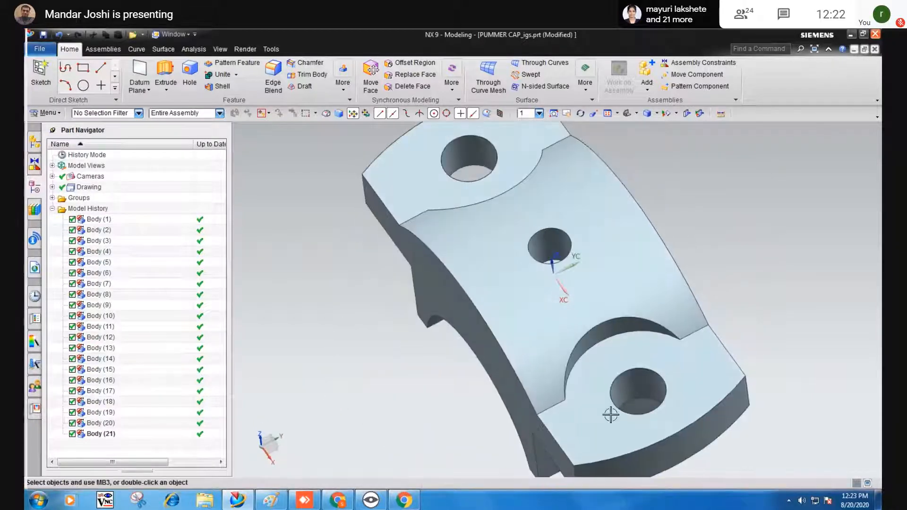
pyautogui.click(635, 383)
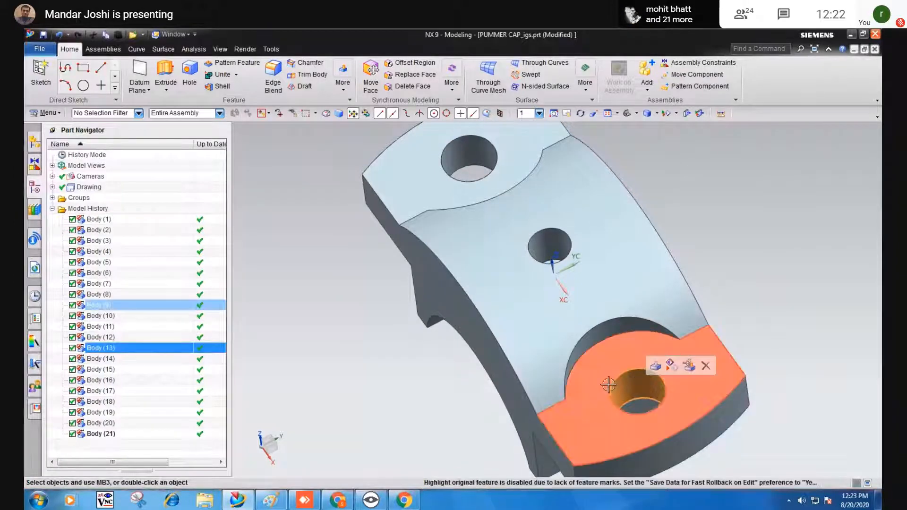
pyautogui.click(467, 162)
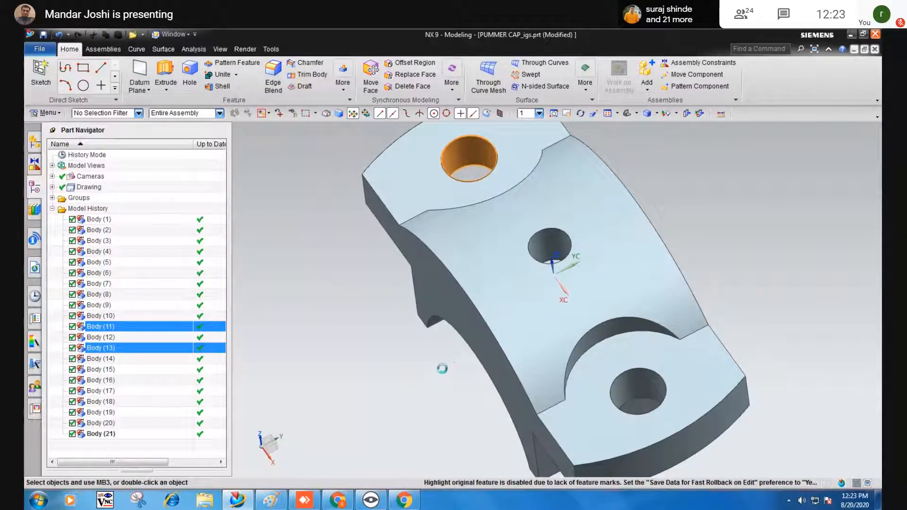
pyautogui.press('Escape')
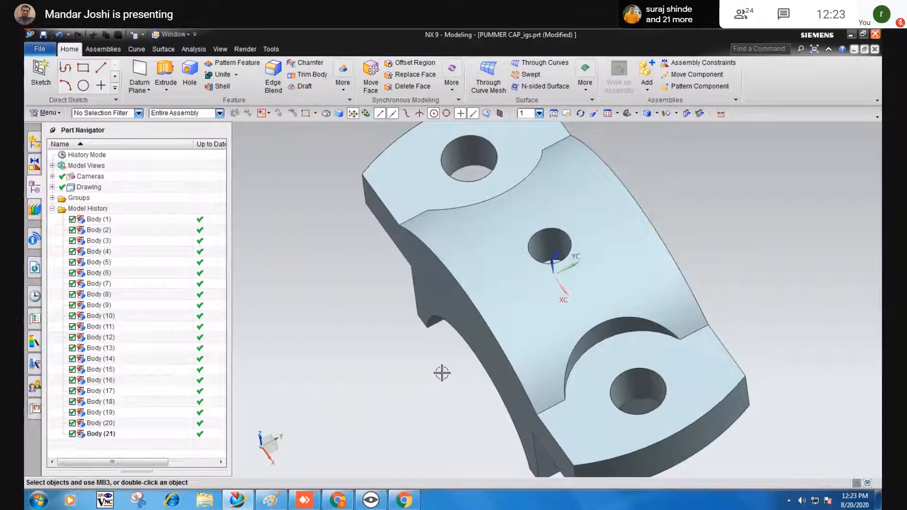
pyautogui.moveTo(441, 370)
pyautogui.mouseDown(button='middle')
pyautogui.moveTo(453, 328)
pyautogui.moveTo(425, 373)
pyautogui.moveTo(440, 385)
pyautogui.mouseUp(button='middle')
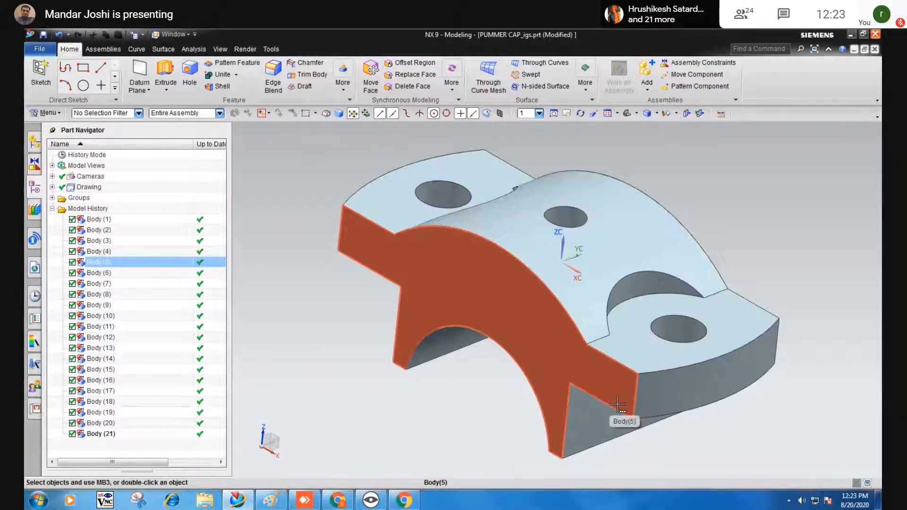
pyautogui.click(704, 190)
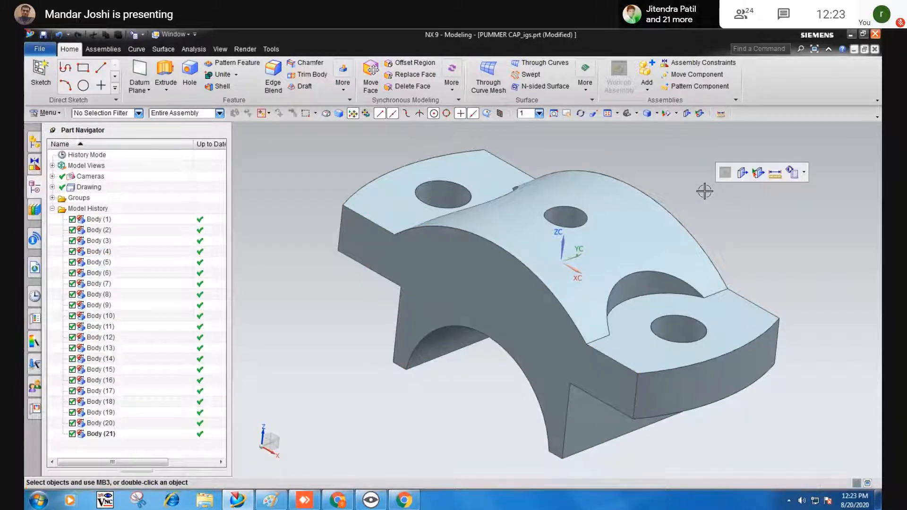
pyautogui.click(227, 49)
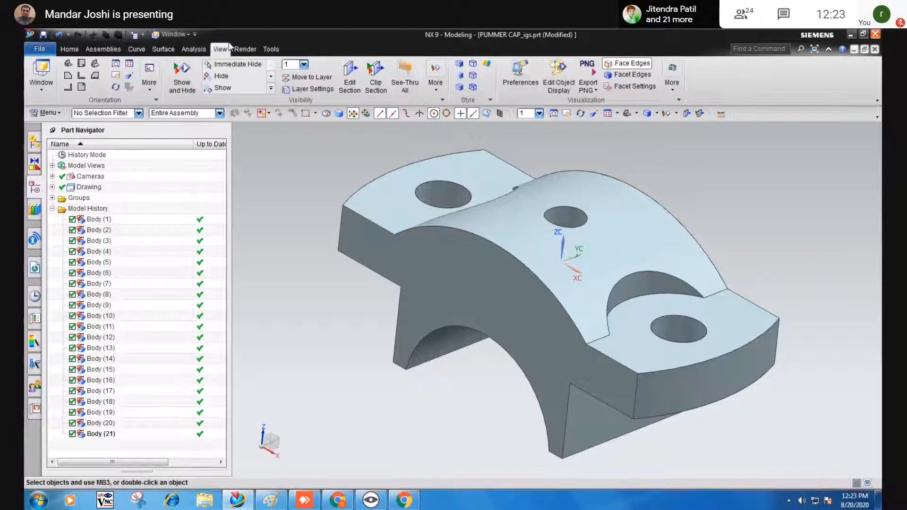
# Trial an Edit Section cut through the cap, cancel it, and hide Body (21).
pyautogui.click(349, 77)
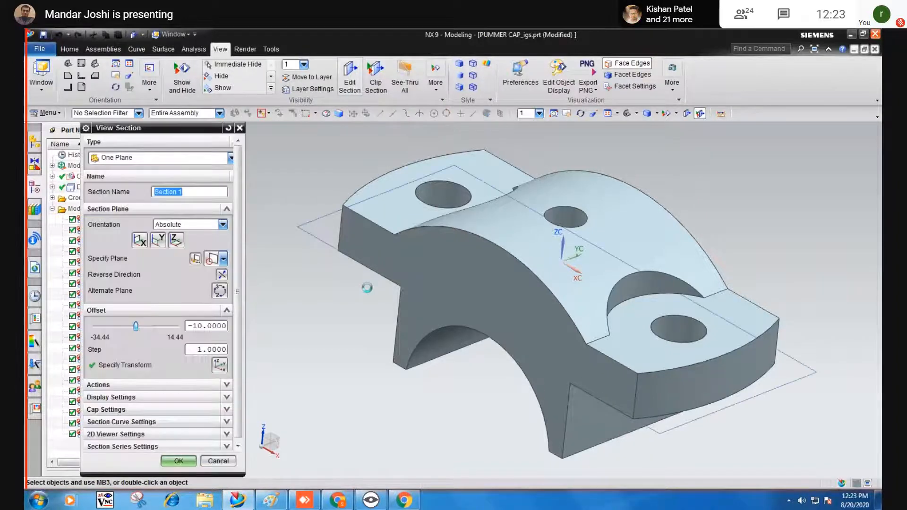
pyautogui.click(439, 280)
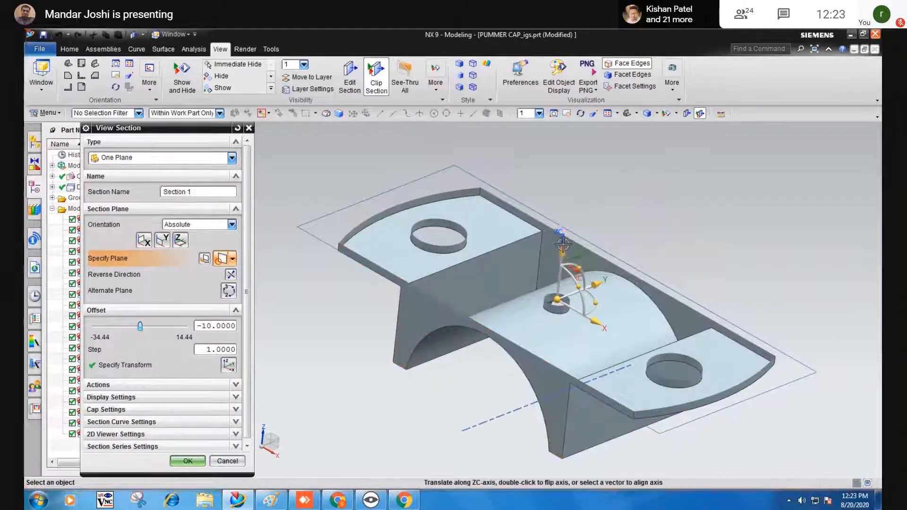
pyautogui.moveTo(566, 215)
pyautogui.mouseDown()
pyautogui.moveTo(572, 175)
pyautogui.moveTo(572, 223)
pyautogui.mouseUp()
pyautogui.click(561, 266)
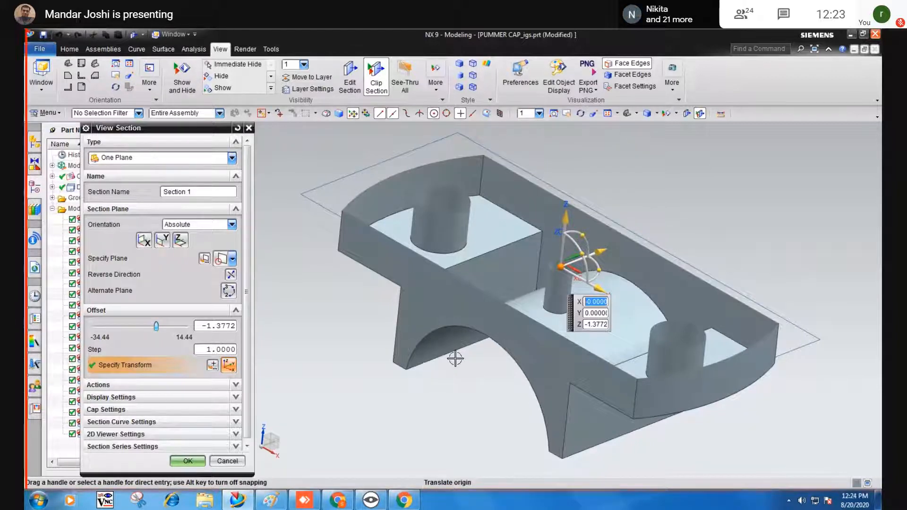
pyautogui.moveTo(451, 359)
pyautogui.mouseDown(button='middle')
pyautogui.moveTo(436, 369)
pyautogui.moveTo(447, 354)
pyautogui.moveTo(438, 336)
pyautogui.moveTo(425, 359)
pyautogui.moveTo(443, 367)
pyautogui.moveTo(431, 350)
pyautogui.moveTo(431, 363)
pyautogui.moveTo(437, 353)
pyautogui.mouseUp(button='middle')
pyautogui.click(235, 461)
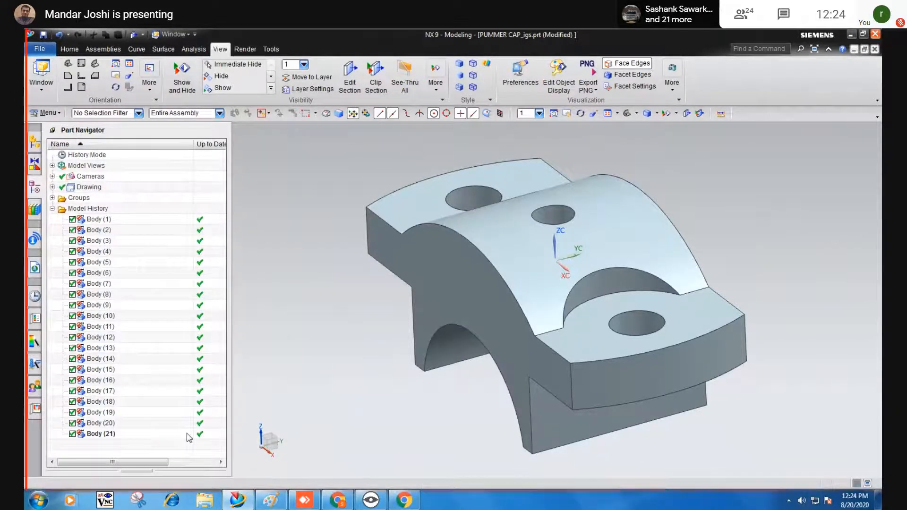
pyautogui.click(73, 434)
# Show Body (21), then hide Bodies (21) and (20) to inspect the cap without them.
pyautogui.moveTo(311, 378); pyautogui.dragTo(338, 330, button='middle')
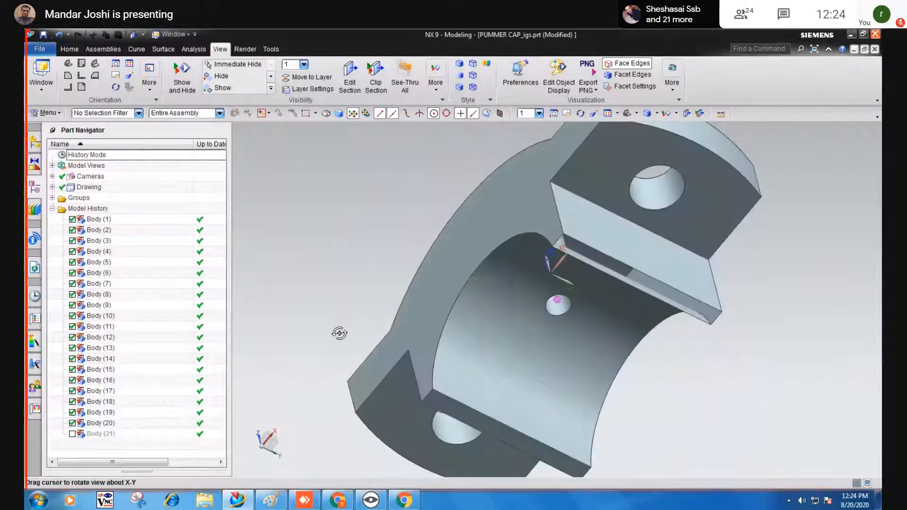
pyautogui.click(73, 435)
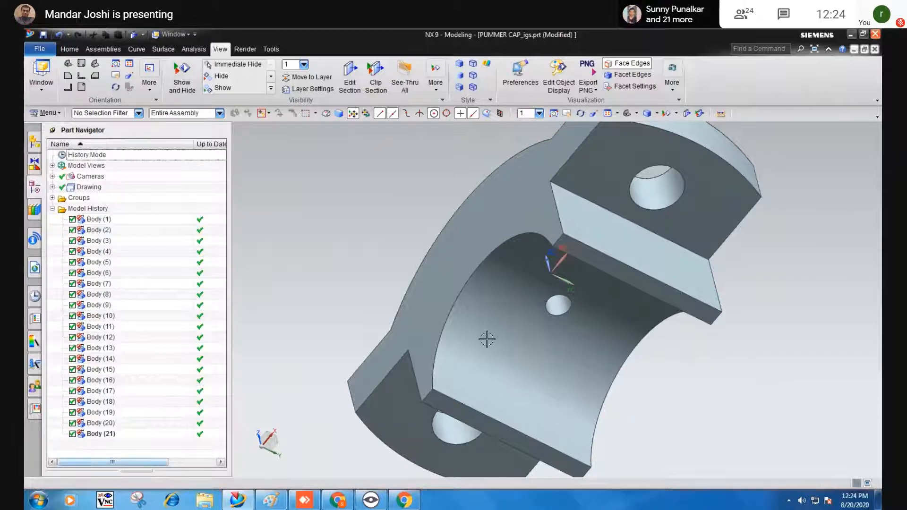
pyautogui.moveTo(486, 339); pyautogui.dragTo(477, 317, button='middle')
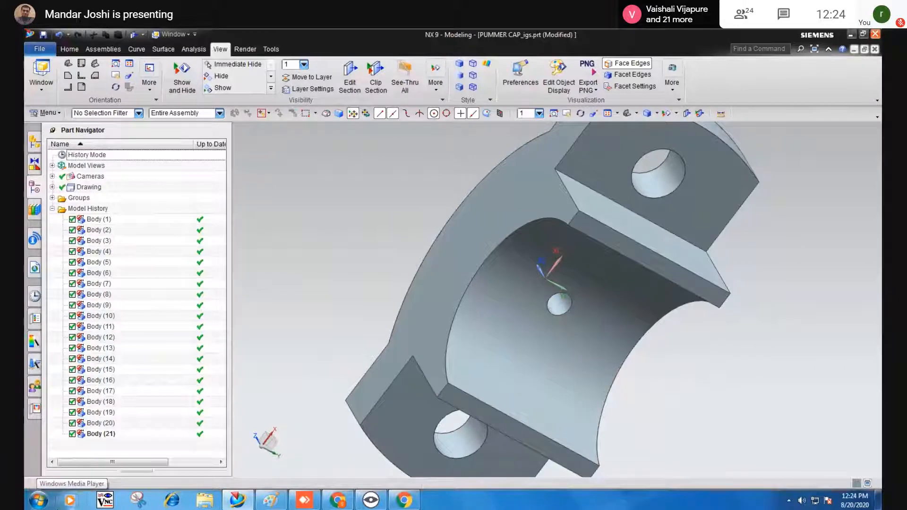
pyautogui.click(72, 433)
pyautogui.click(72, 423)
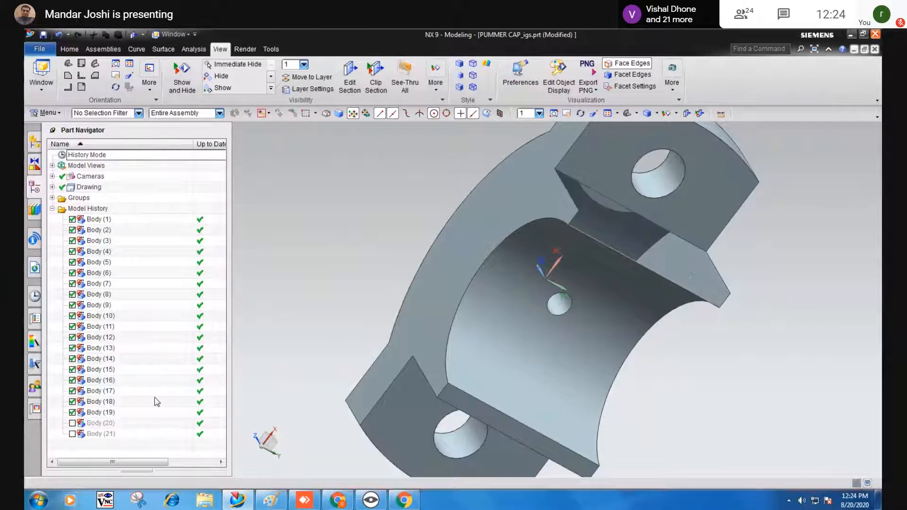
pyautogui.moveTo(436, 289); pyautogui.dragTo(367, 283, button='middle')
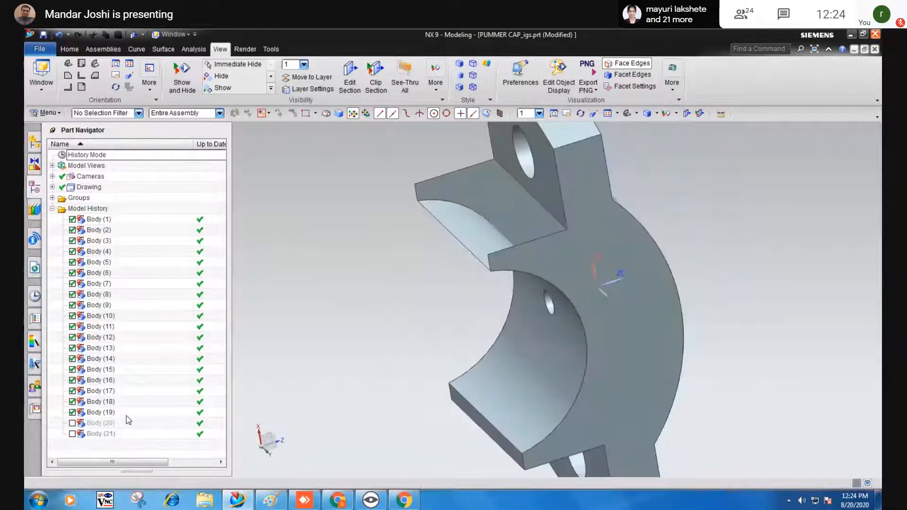
# Toggle Body (20) and Body (21) on and off repeatedly, ending with both visible.
pyautogui.click(72, 422)
pyautogui.click(72, 434)
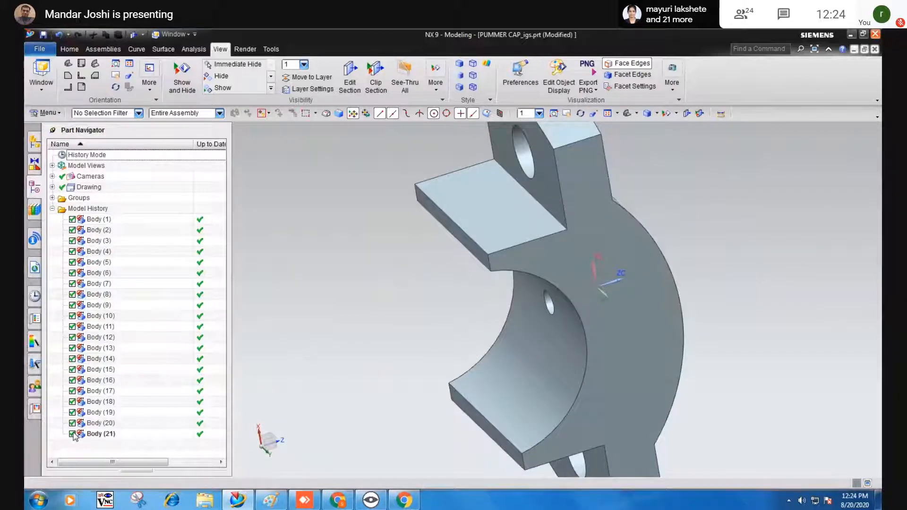
pyautogui.click(73, 434)
pyautogui.click(73, 422)
pyautogui.click(73, 423)
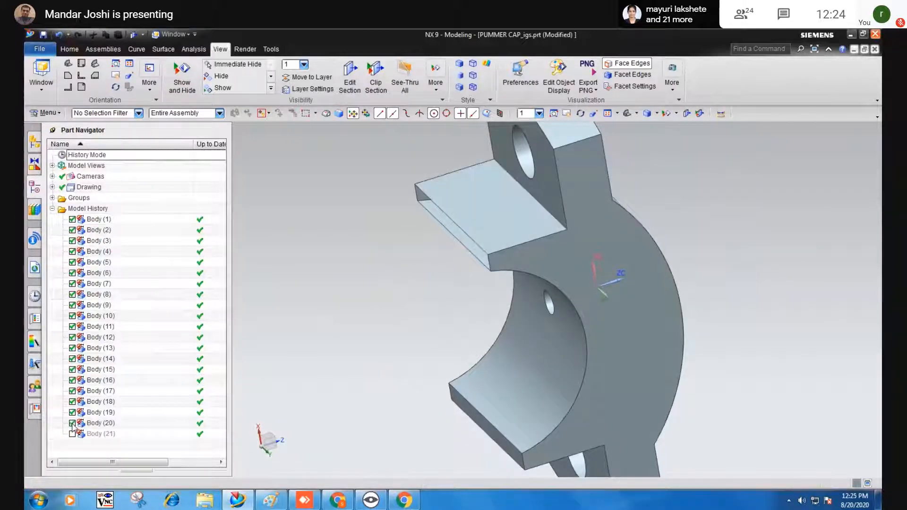
pyautogui.click(72, 434)
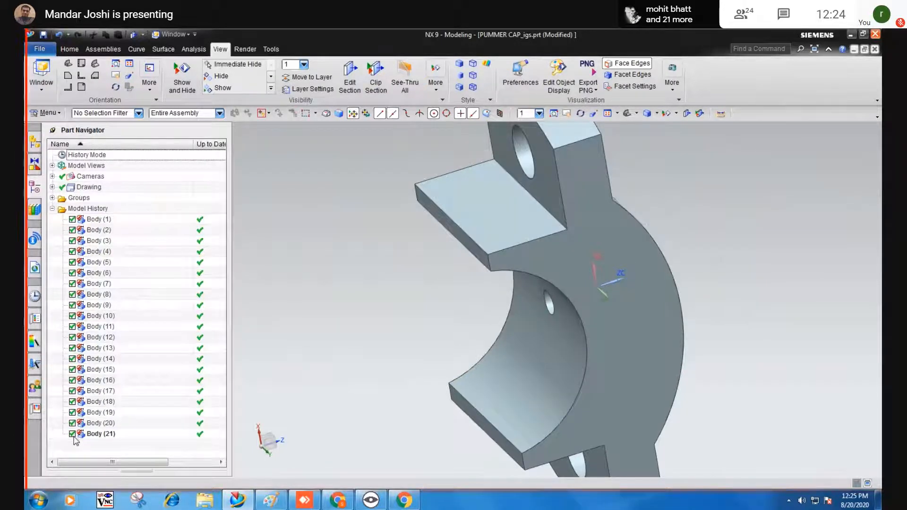
pyautogui.click(73, 434)
pyautogui.click(72, 423)
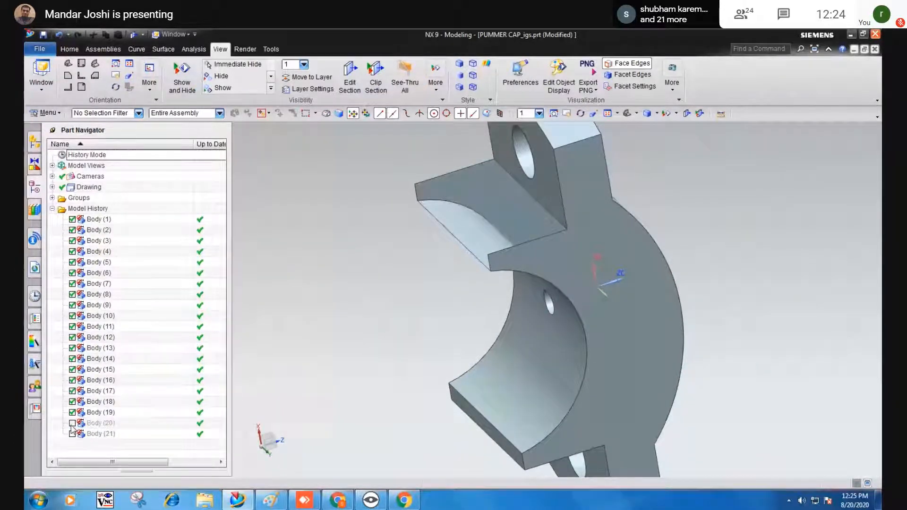
pyautogui.click(72, 423)
pyautogui.click(73, 434)
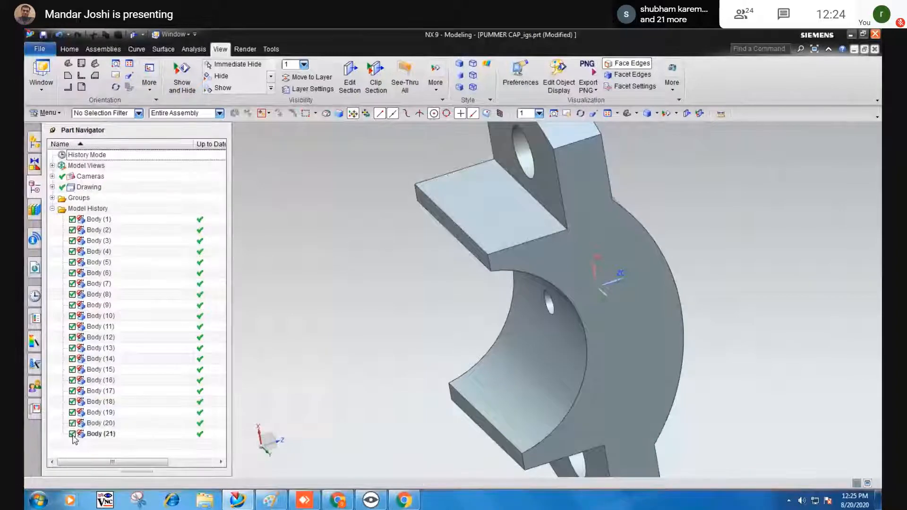
# Delete Body (21), then undo the deletion and reselect it.
pyautogui.click(88, 434)
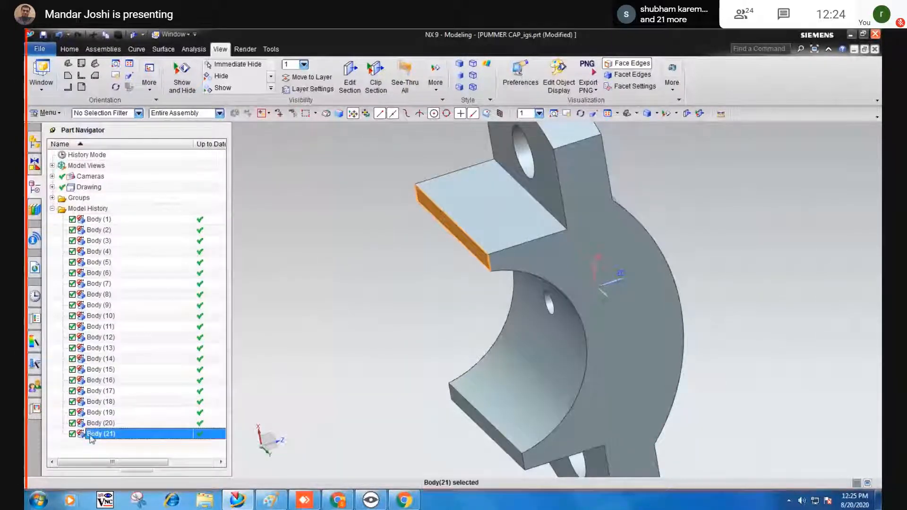
pyautogui.rightClick(88, 434)
pyautogui.click(109, 379)
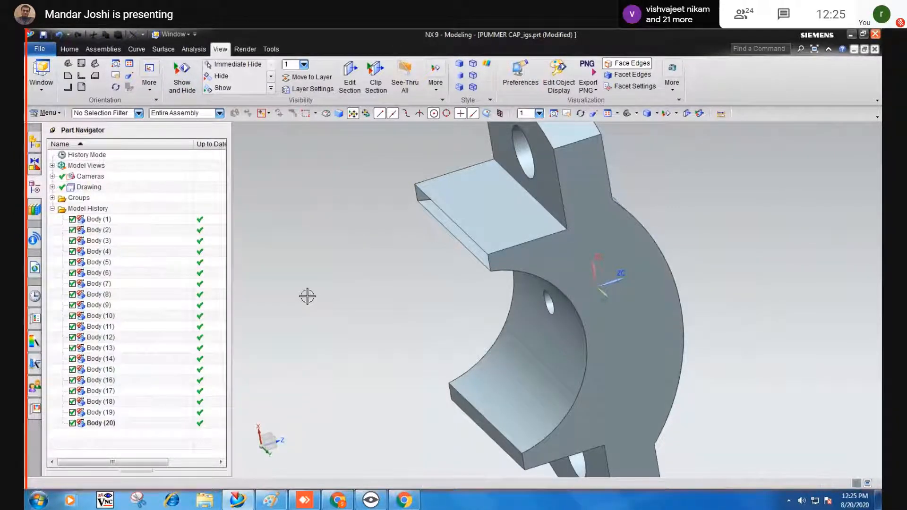
pyautogui.hotkey('ctrl', 'z')
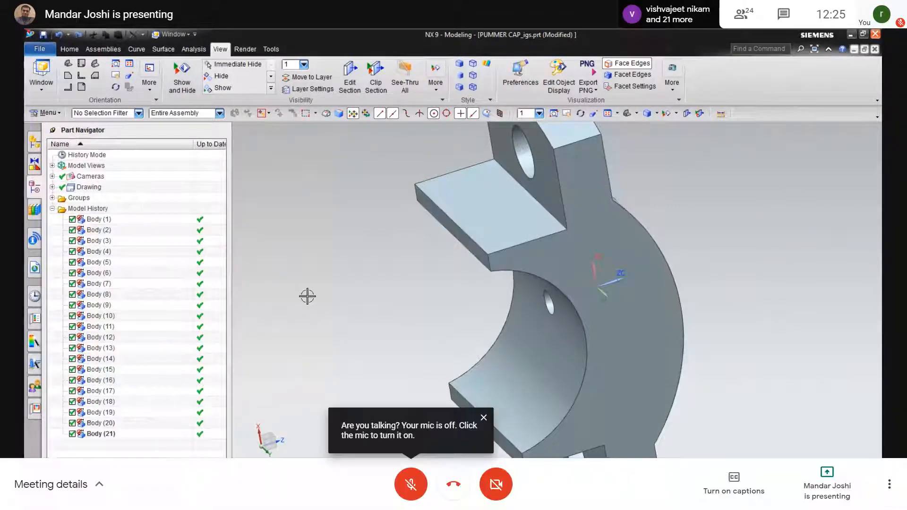
pyautogui.click(96, 434)
# Hide and re-show Body (13) to inspect the bore, leaving Body (13) and Body (21) visible.
pyautogui.moveTo(382, 284); pyautogui.dragTo(549, 304, button='middle')
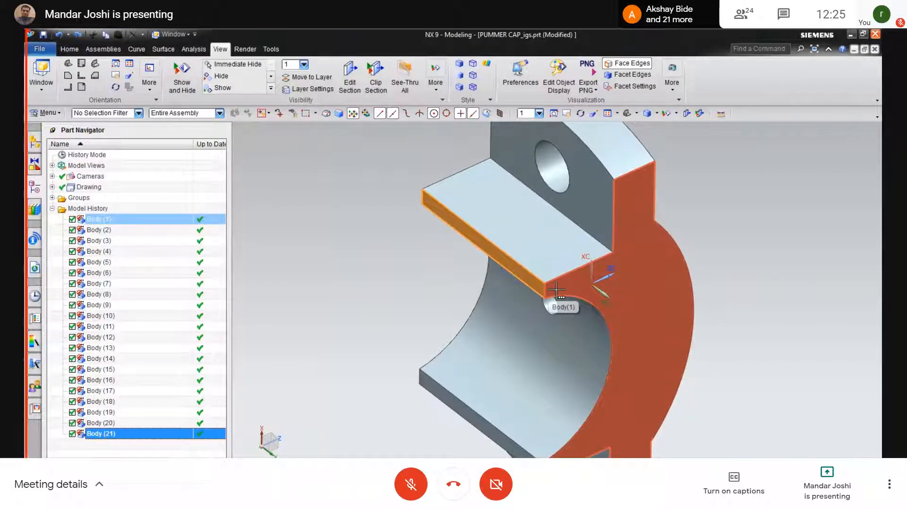
pyautogui.click(548, 165)
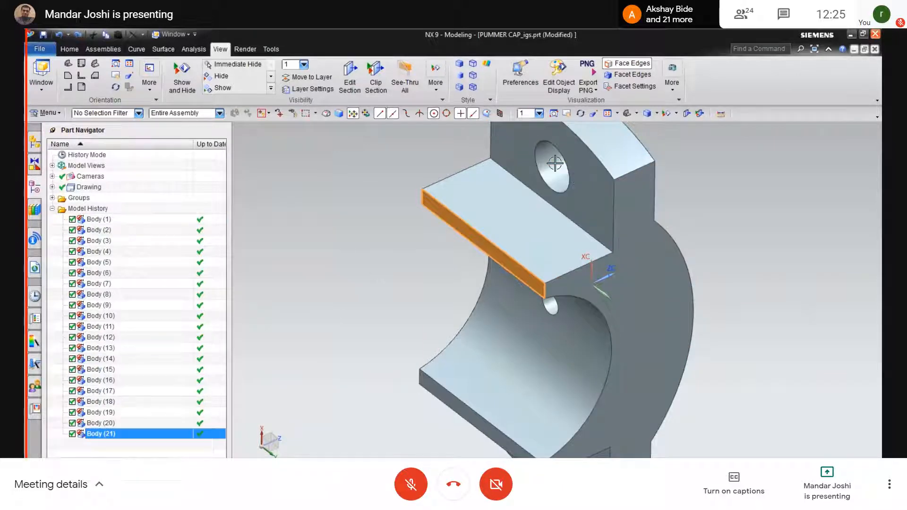
pyautogui.click(73, 349)
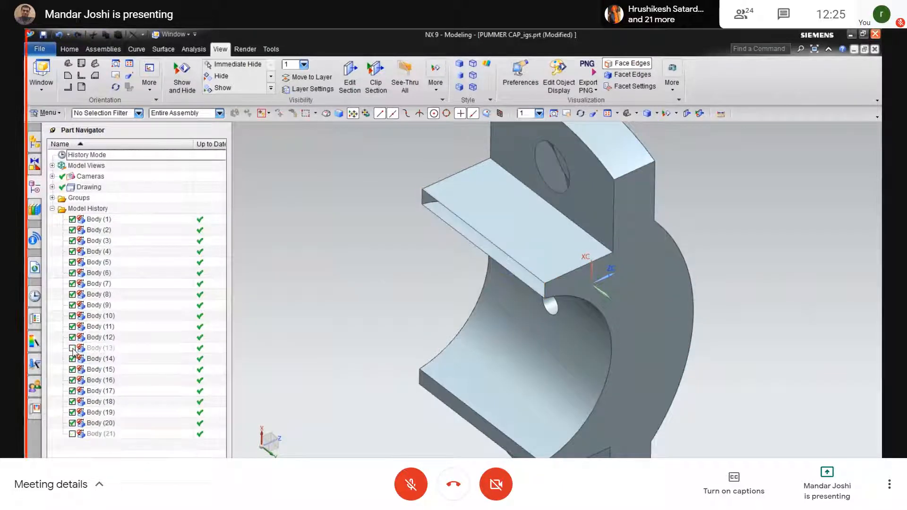
pyautogui.click(72, 348)
pyautogui.click(72, 348)
pyautogui.moveTo(407, 321); pyautogui.dragTo(428, 342, button='middle')
pyautogui.click(72, 349)
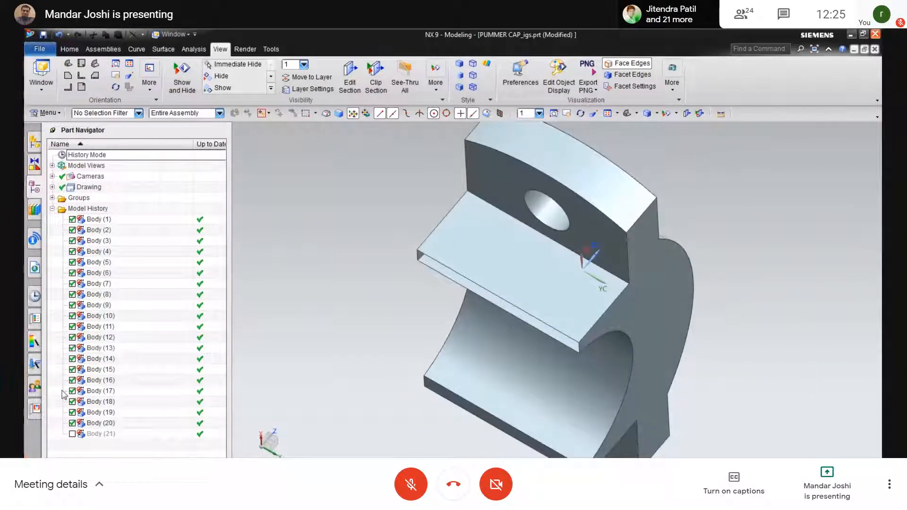
pyautogui.click(72, 433)
# Return the cap to the fitted isometric view and open the Window list of open parts.
pyautogui.moveTo(343, 379); pyautogui.dragTo(321, 362, button='middle')
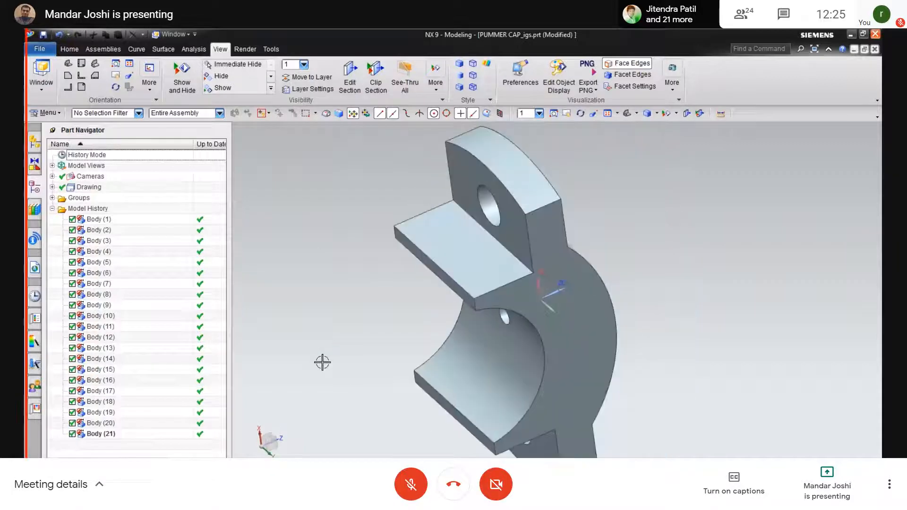
pyautogui.press('End')
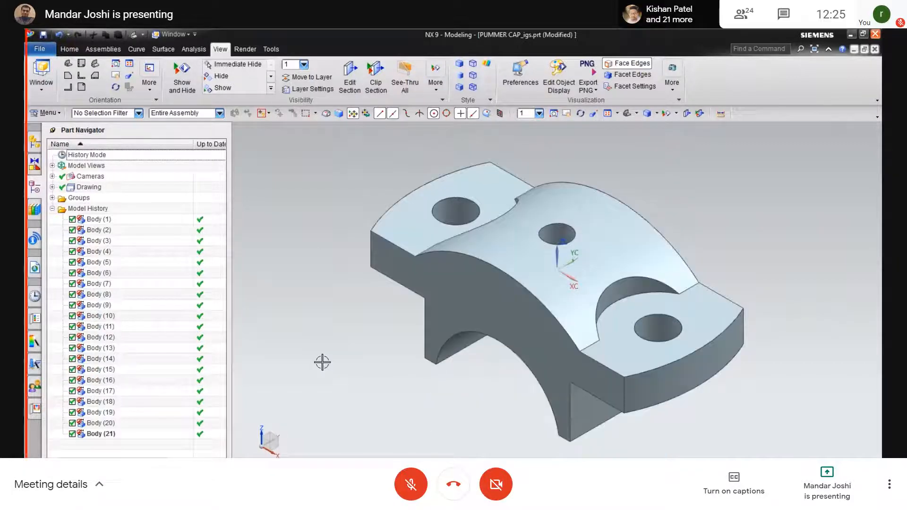
pyautogui.moveTo(614, 176)
pyautogui.mouseDown(button='middle')
pyautogui.moveTo(596, 187)
pyautogui.moveTo(623, 172)
pyautogui.moveTo(609, 168)
pyautogui.mouseUp(button='middle')
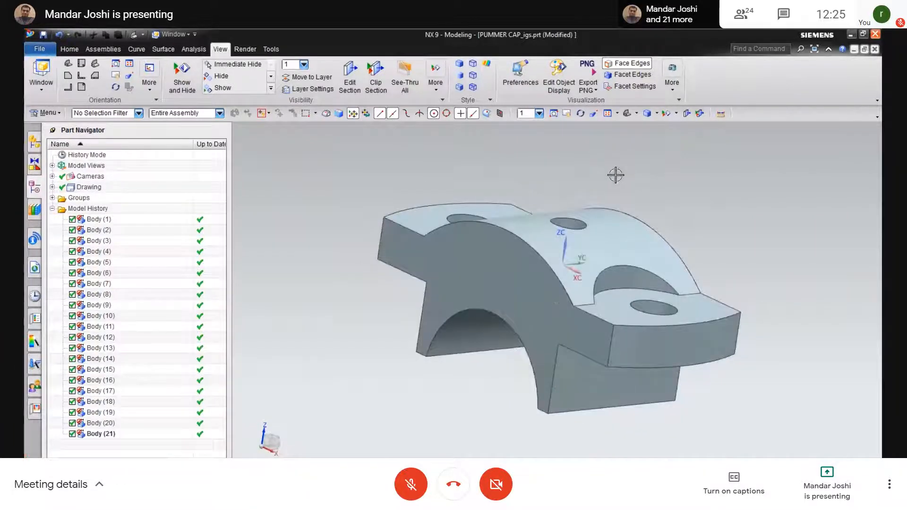
pyautogui.click(174, 35)
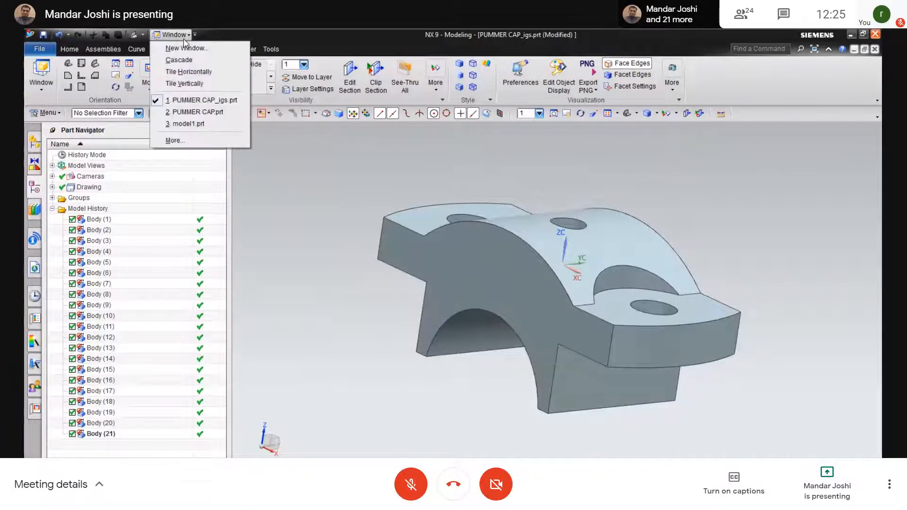
# Switch to the native PUMMER CAP.prt part and fit it in the isometric view.
pyautogui.click(178, 112)
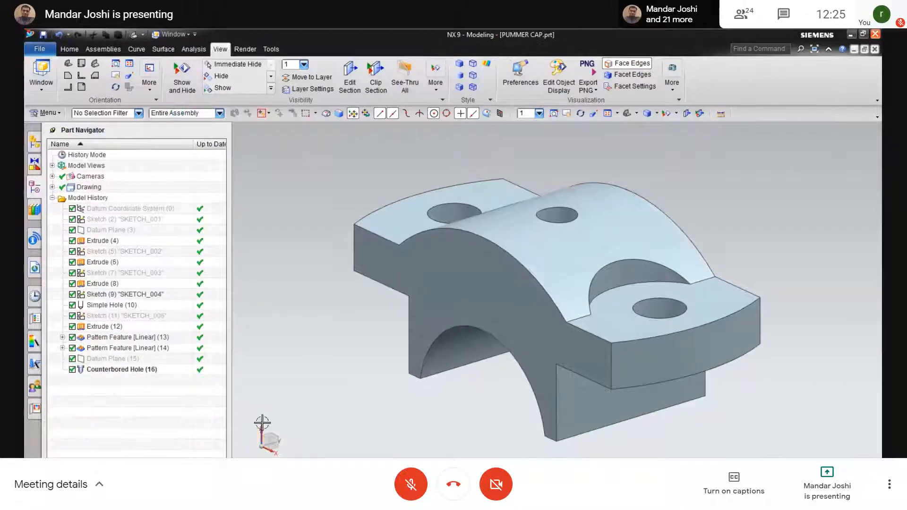
pyautogui.hotkey('alt', 'Tab')
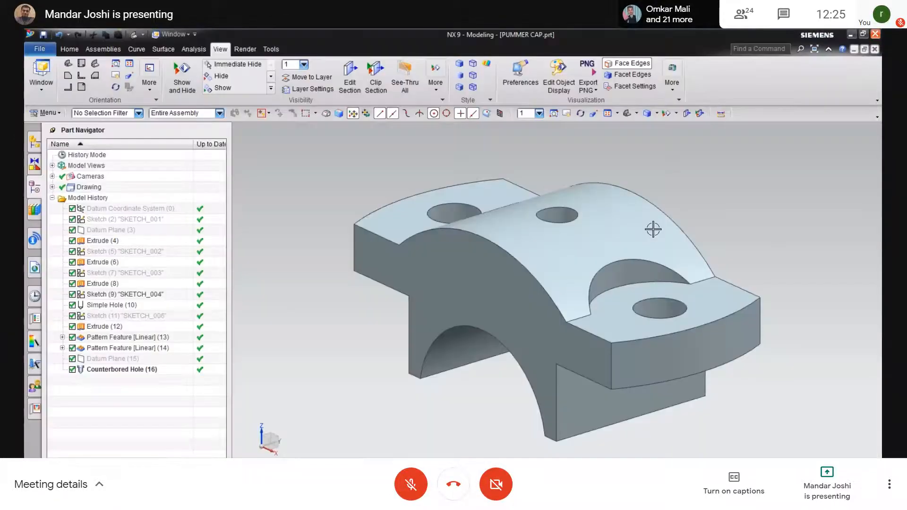
pyautogui.moveTo(652, 229); pyautogui.dragTo(742, 193, button='middle')
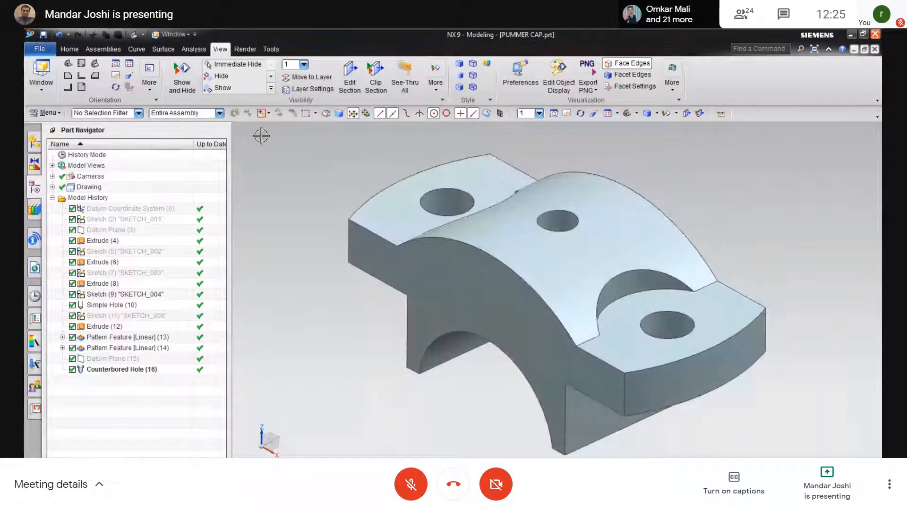
pyautogui.moveTo(318, 178); pyautogui.dragTo(314, 169, button='middle')
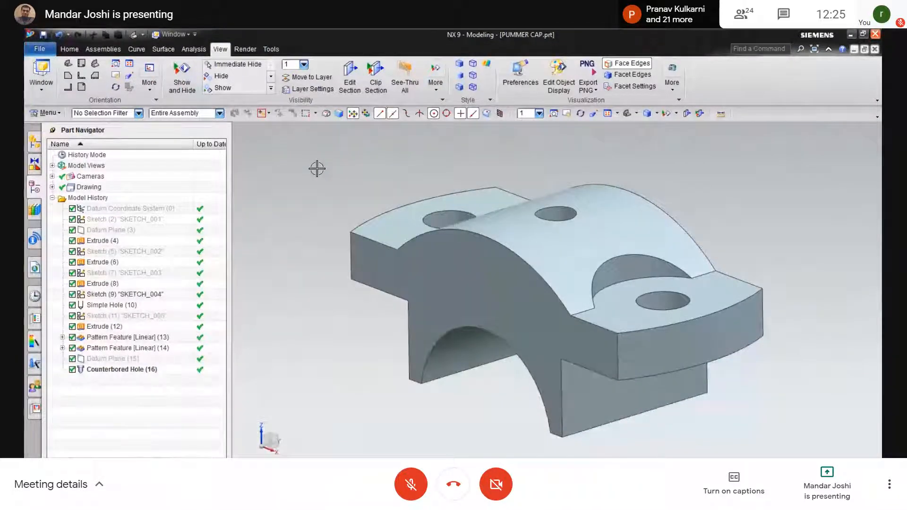
pyautogui.moveTo(312, 167)
pyautogui.mouseDown(button='middle')
pyautogui.moveTo(365, 260)
pyautogui.moveTo(364, 242)
pyautogui.moveTo(349, 282)
pyautogui.mouseUp(button='middle')
pyautogui.scroll(-1, 343, 278)
pyautogui.click(316, 199)
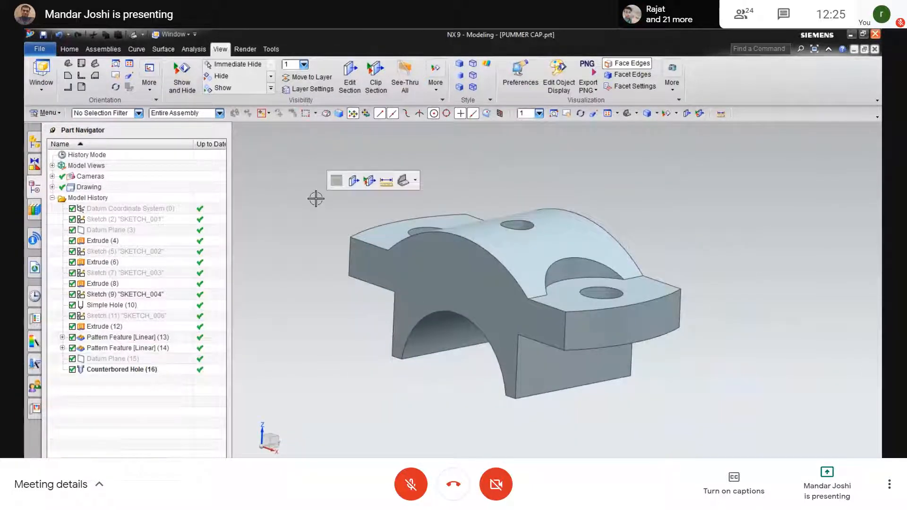
pyautogui.press('End')
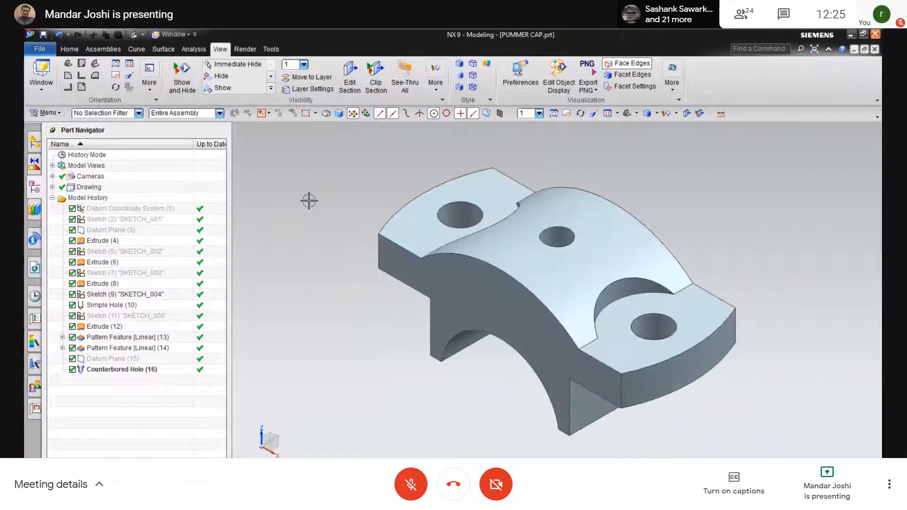
pyautogui.click(309, 200)
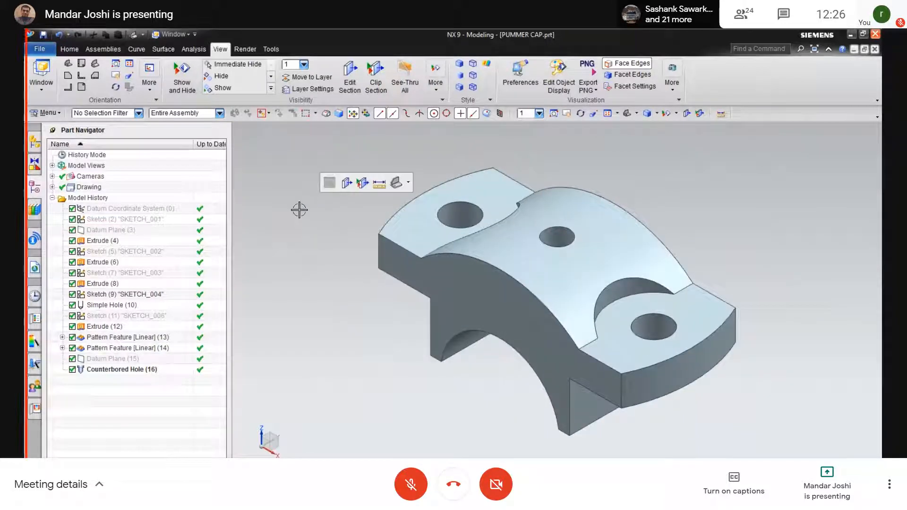
# Bring up the Save As dialog from File > Save.
pyautogui.click(33, 49)
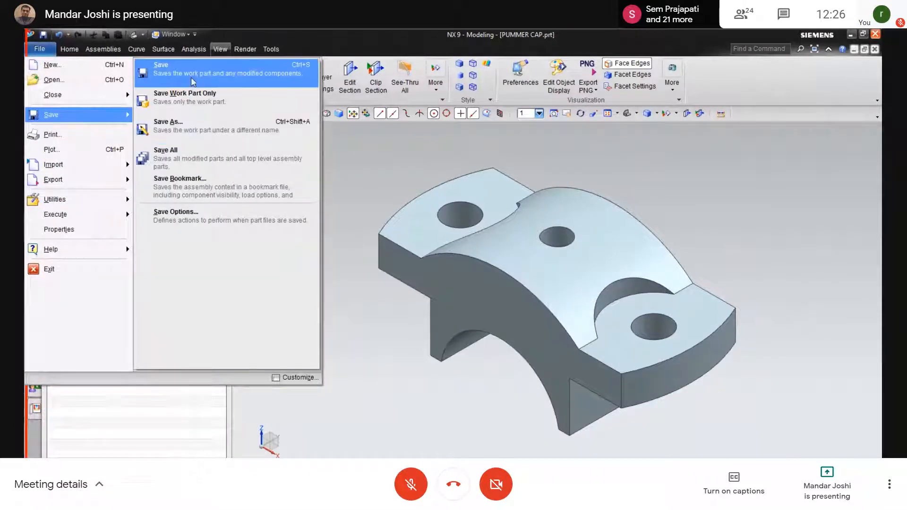
pyautogui.click(160, 67)
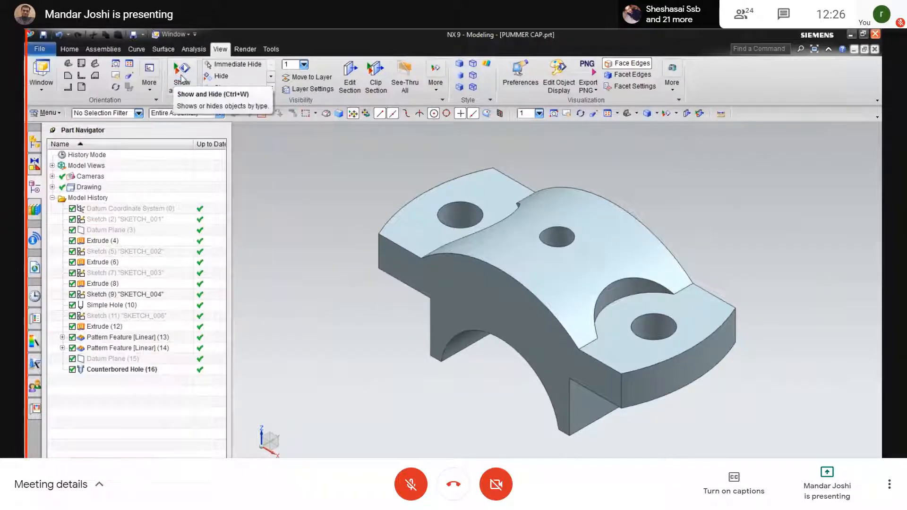
pyautogui.click(40, 49)
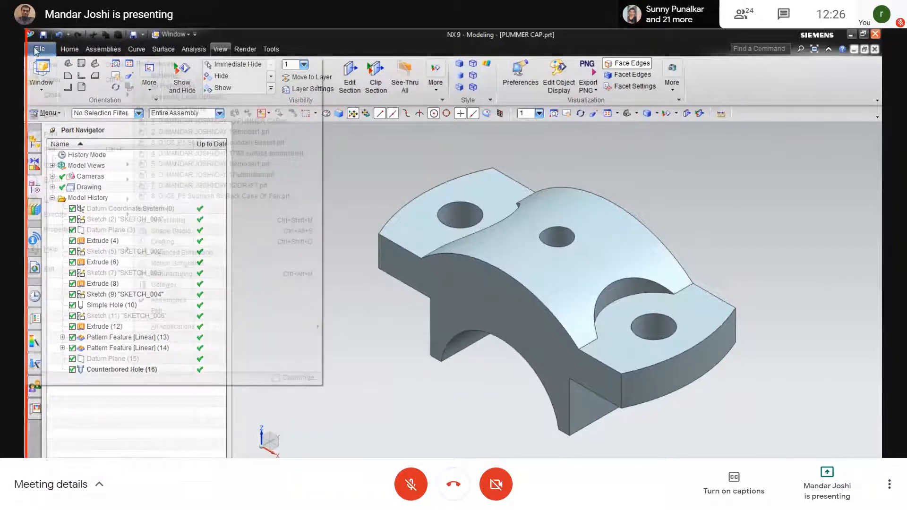
pyautogui.moveTo(47, 119)
pyautogui.click(207, 126)
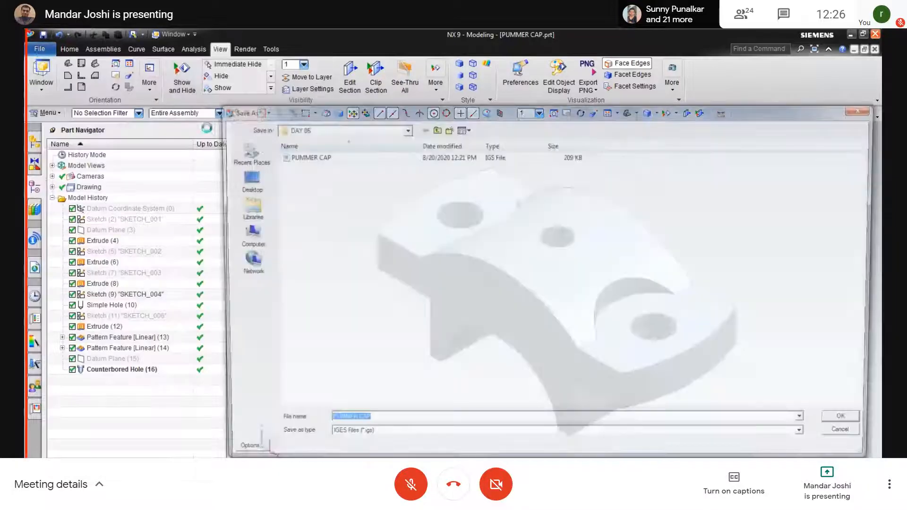
# Save the cap in DAY 06 as a STEP 203 (*.stp) file named PUMMER CAP.
pyautogui.click(367, 438)
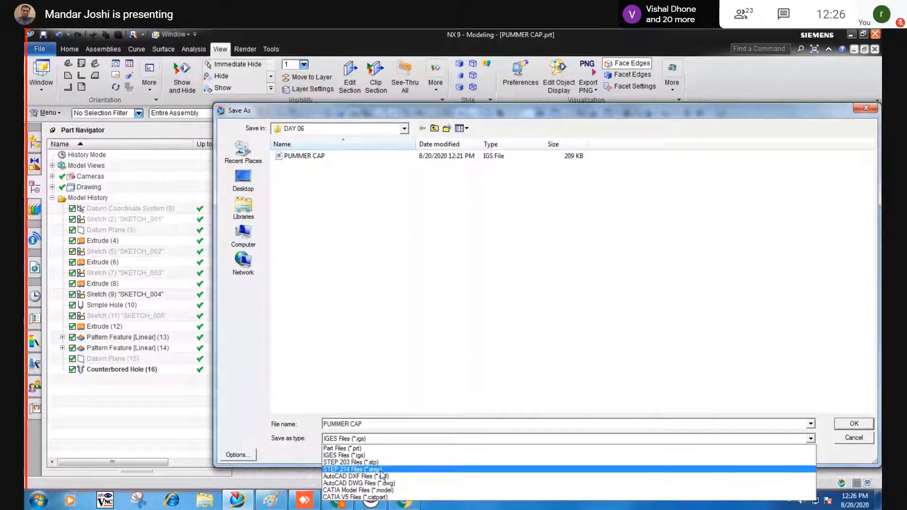
pyautogui.click(380, 463)
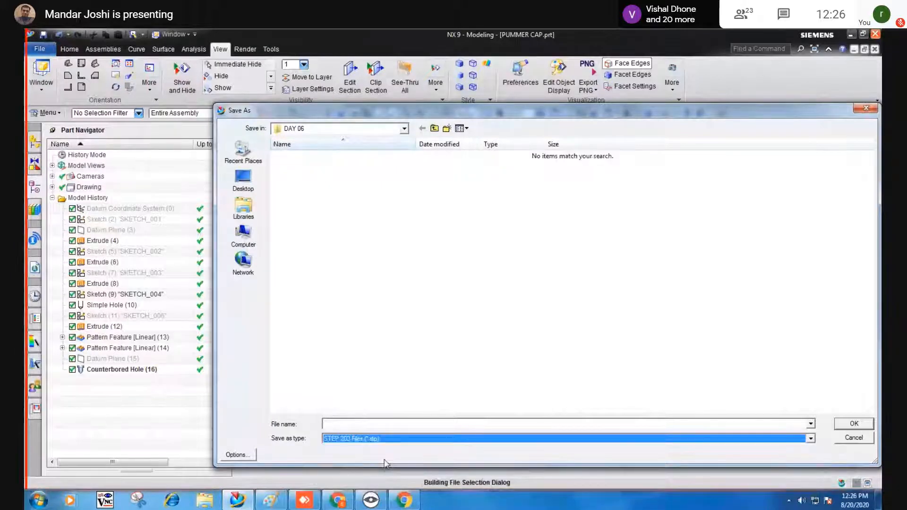
pyautogui.click(407, 423)
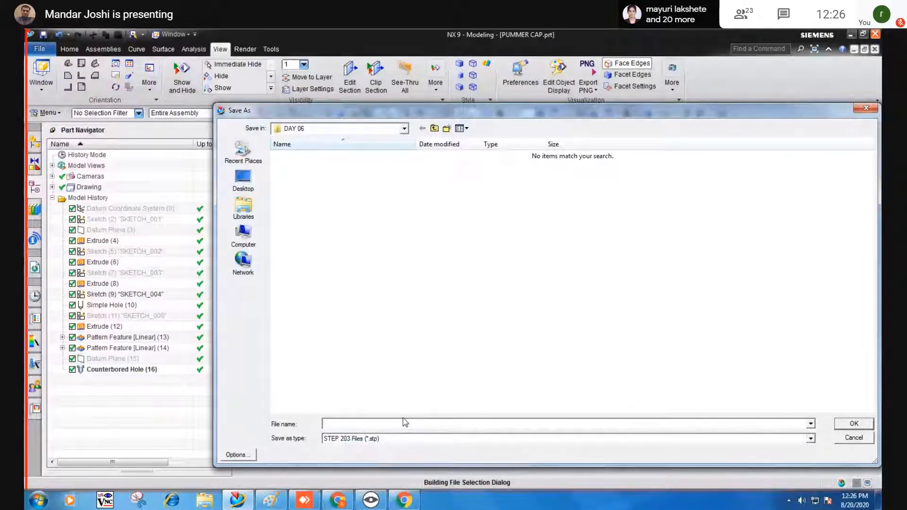
pyautogui.write('PL')
pyautogui.press('BackSpace')
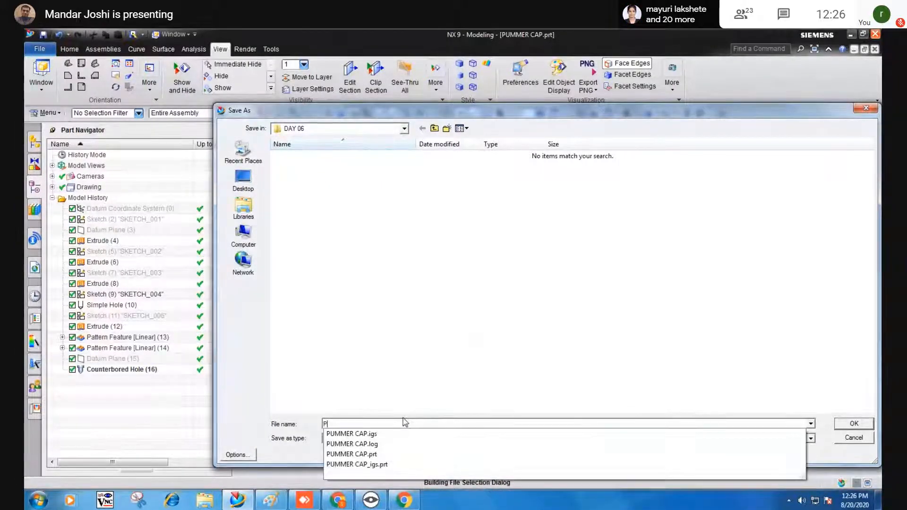
pyautogui.press('Down')
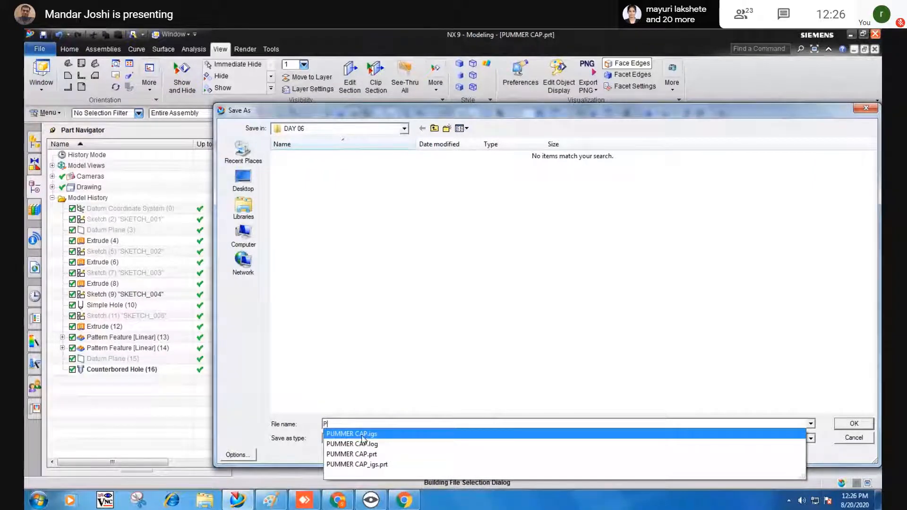
pyautogui.press('Return')
pyautogui.click(376, 421)
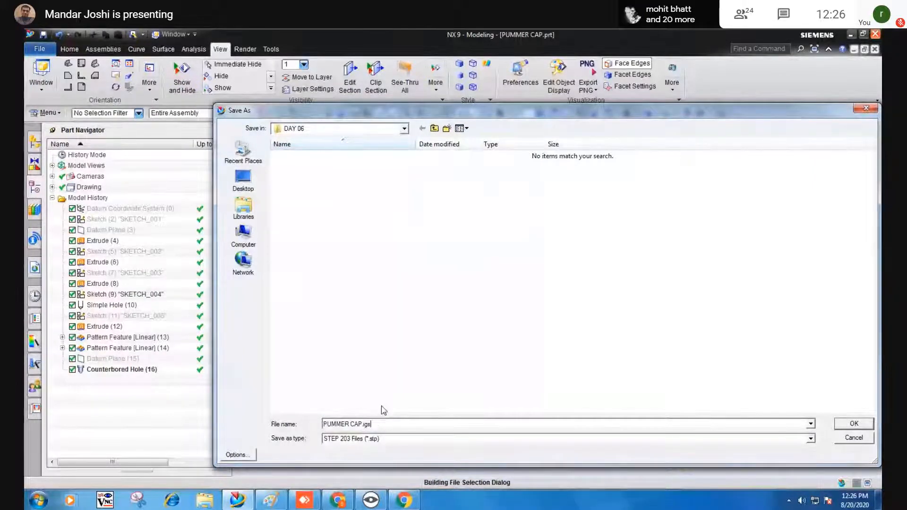
pyautogui.press('BackSpace')
pyautogui.press('BackSpace')
pyautogui.press('BackSpace')
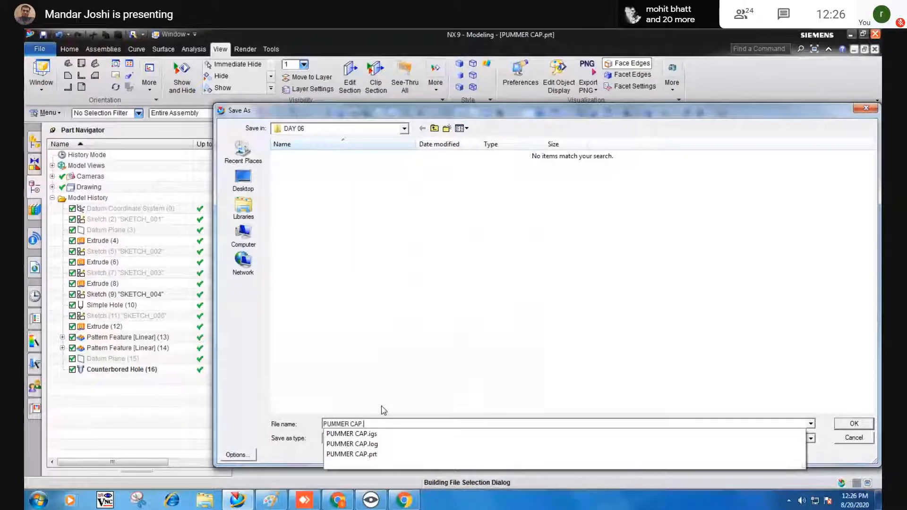
pyautogui.press('BackSpace')
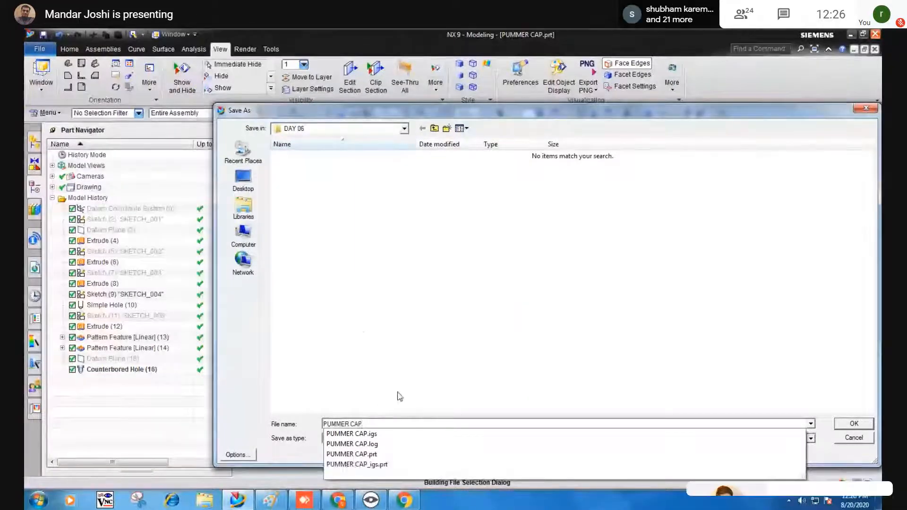
pyautogui.click(372, 343)
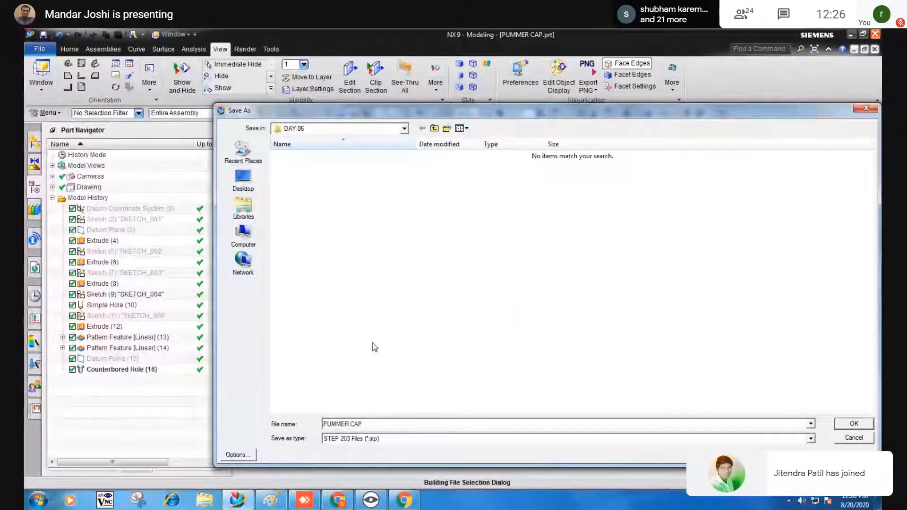
pyautogui.click(844, 425)
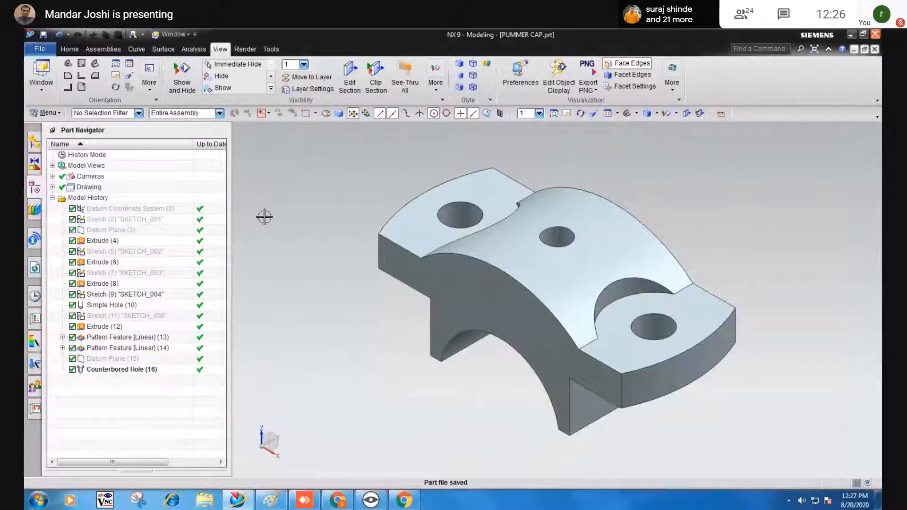
# Open PUMMER CAP.stp from DAY 06 with the file type set to All Files (*.*).
pyautogui.click(45, 49)
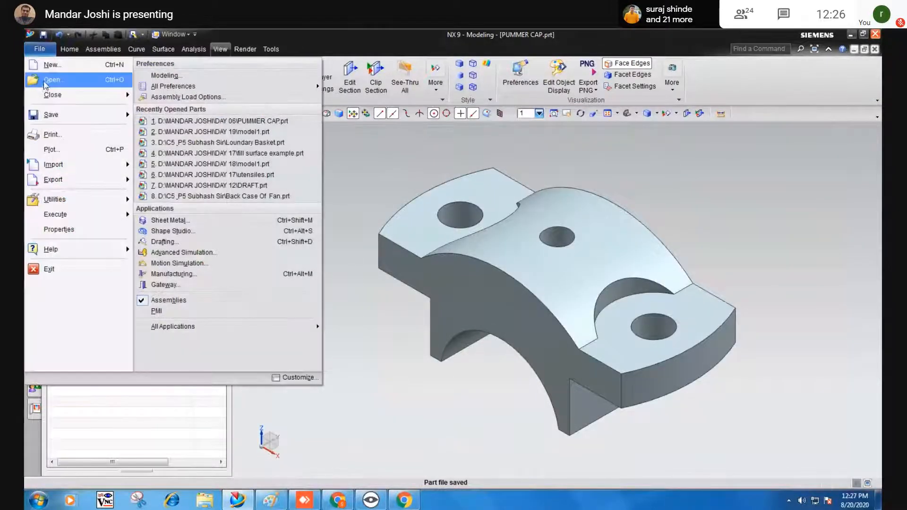
pyautogui.click(51, 76)
pyautogui.click(304, 157)
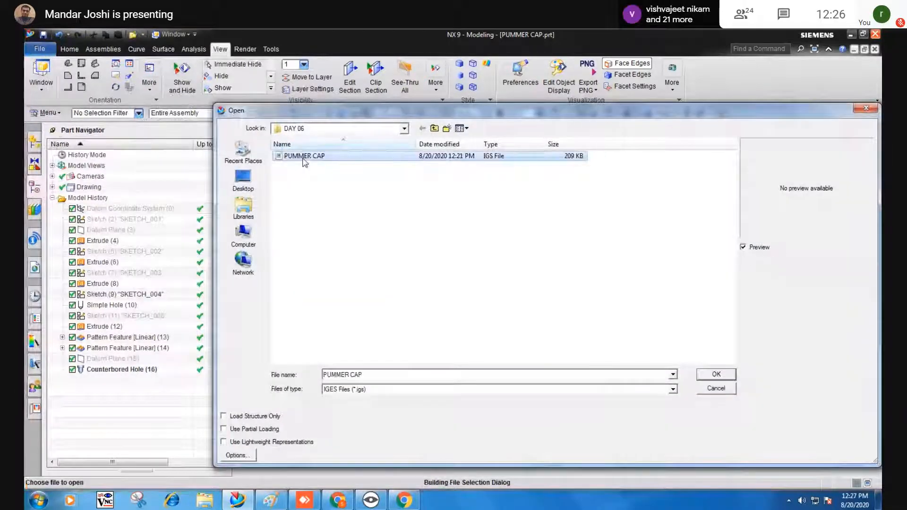
pyautogui.click(390, 390)
pyautogui.click(375, 379)
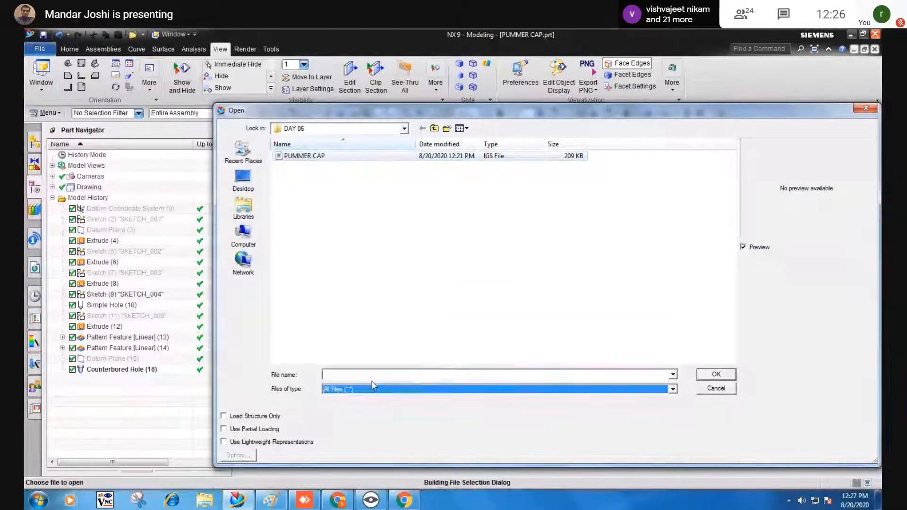
pyautogui.click(489, 188)
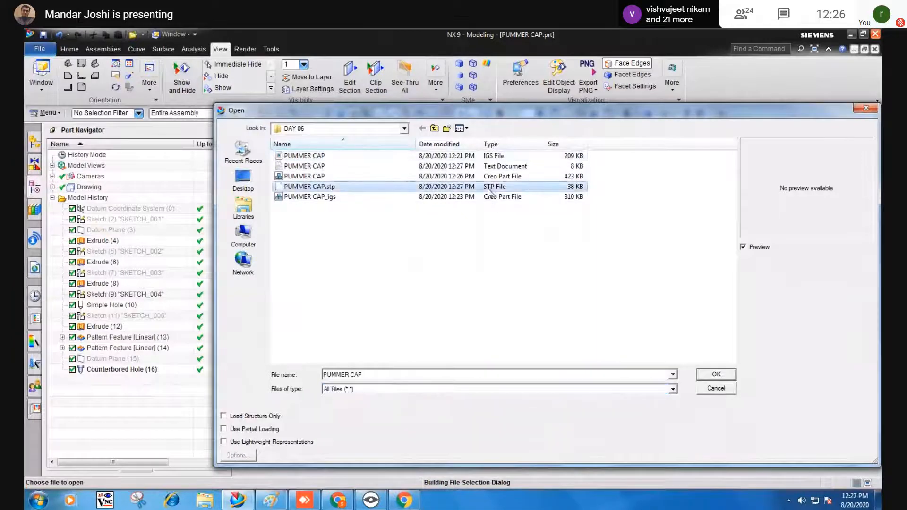
pyautogui.click(715, 375)
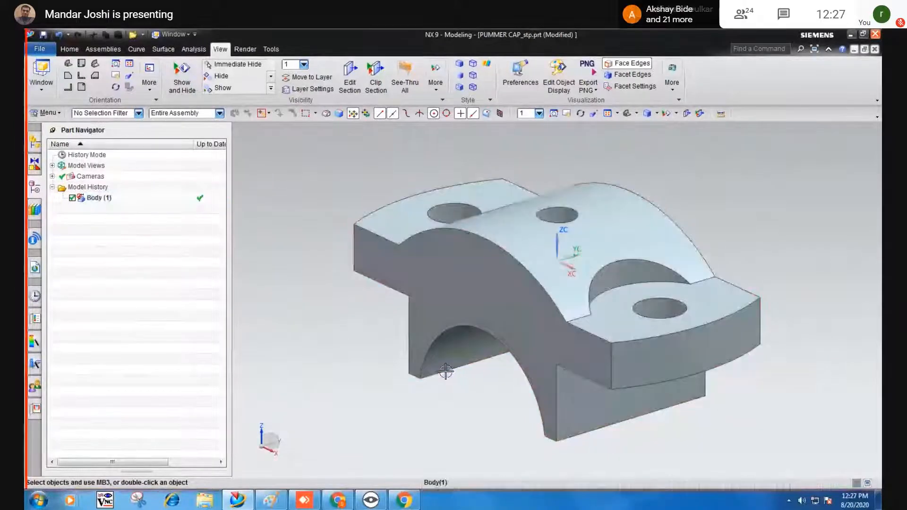
pyautogui.moveTo(441, 375); pyautogui.dragTo(419, 370, button='middle')
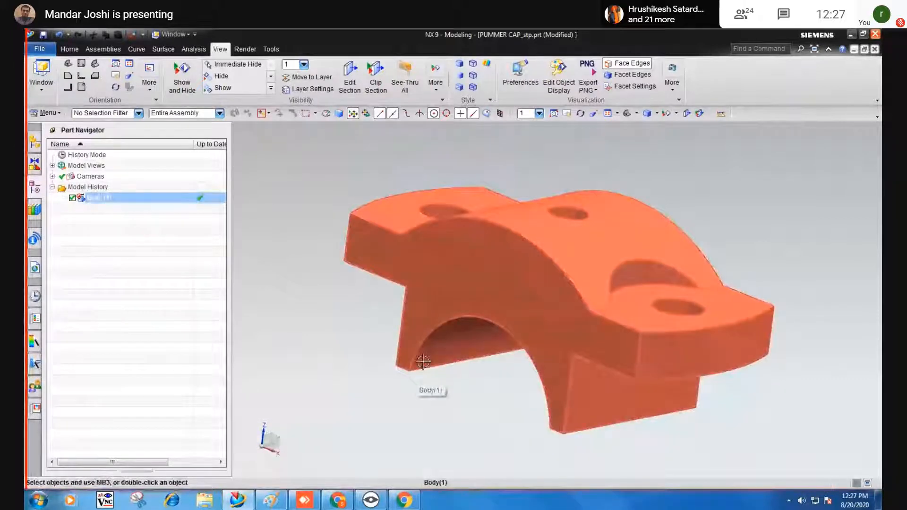
pyautogui.moveTo(432, 318); pyautogui.dragTo(377, 378, button='middle')
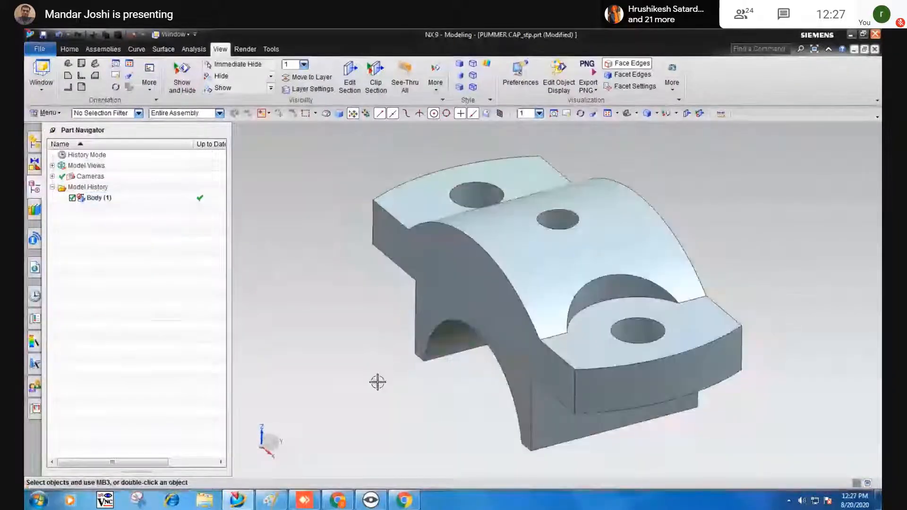
pyautogui.hotkey('ctrl', 's')
pyautogui.press('End')
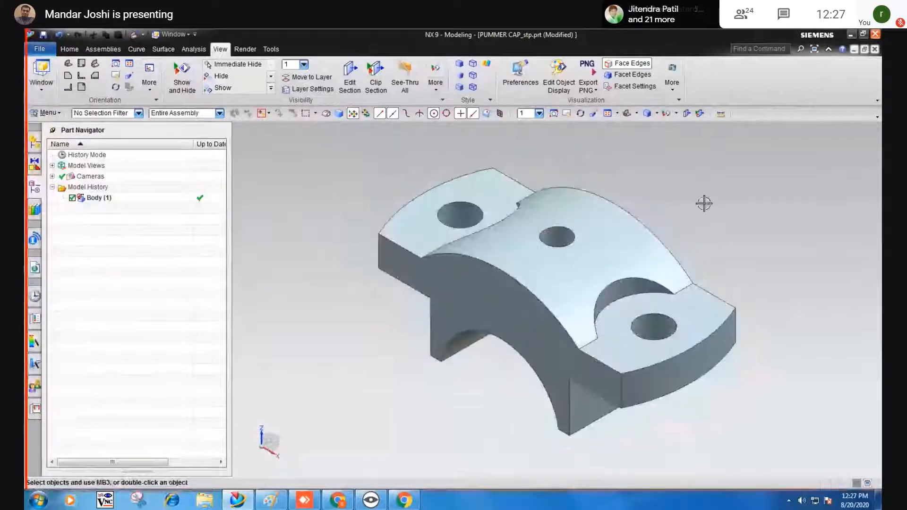
pyautogui.click(704, 203)
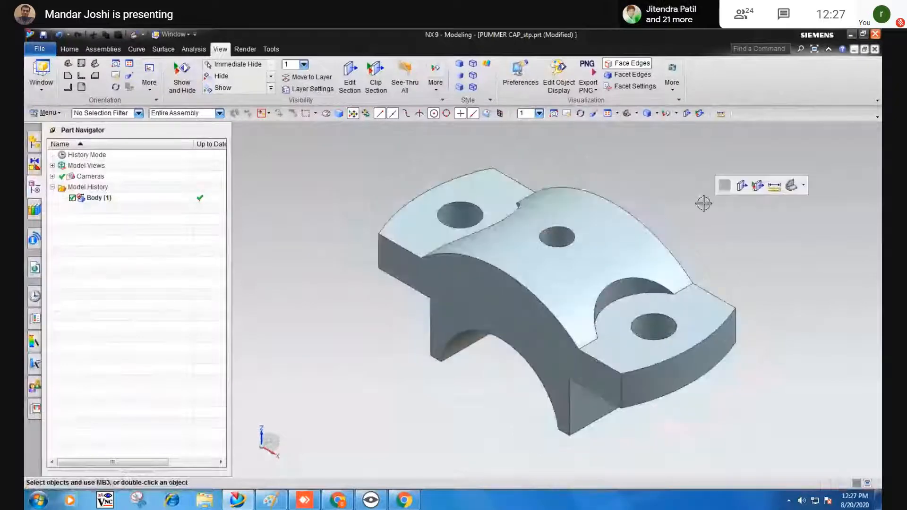
pyautogui.click(636, 141)
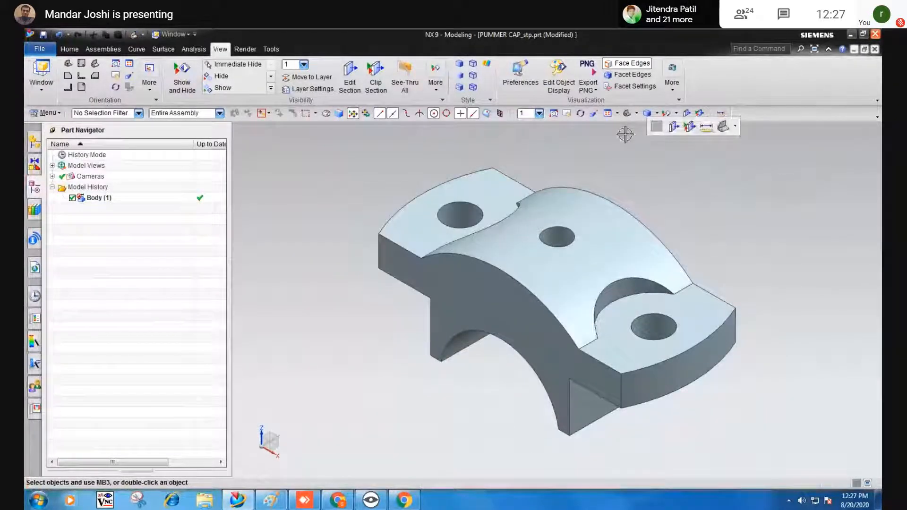
pyautogui.click(775, 211)
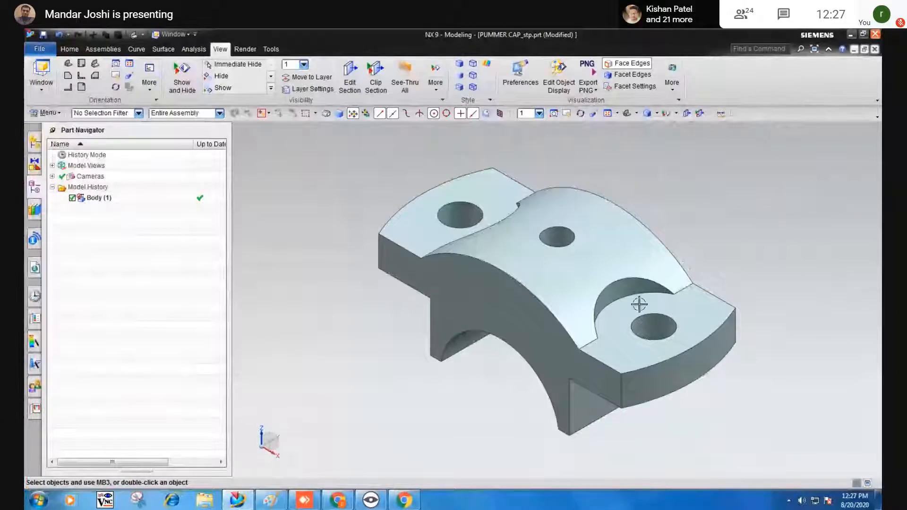
pyautogui.moveTo(639, 304); pyautogui.dragTo(607, 305, button='middle')
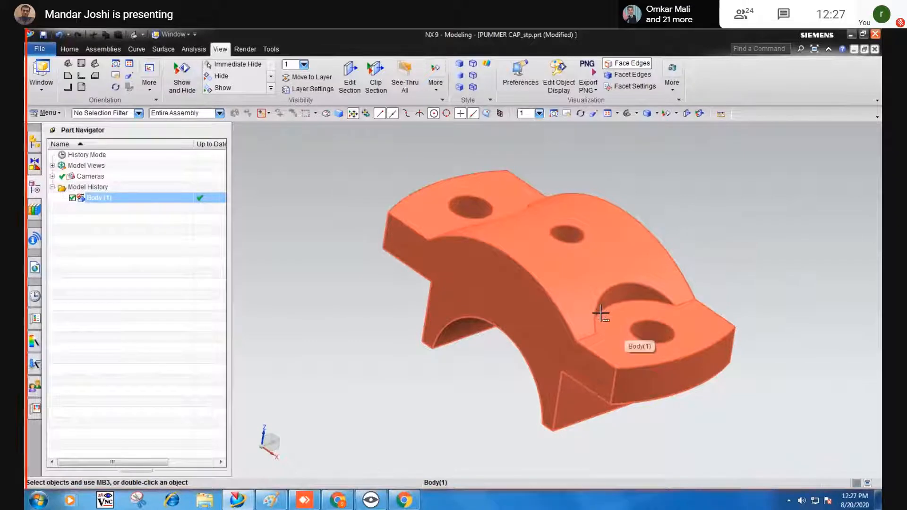
pyautogui.moveTo(600, 315); pyautogui.dragTo(445, 390, button='middle')
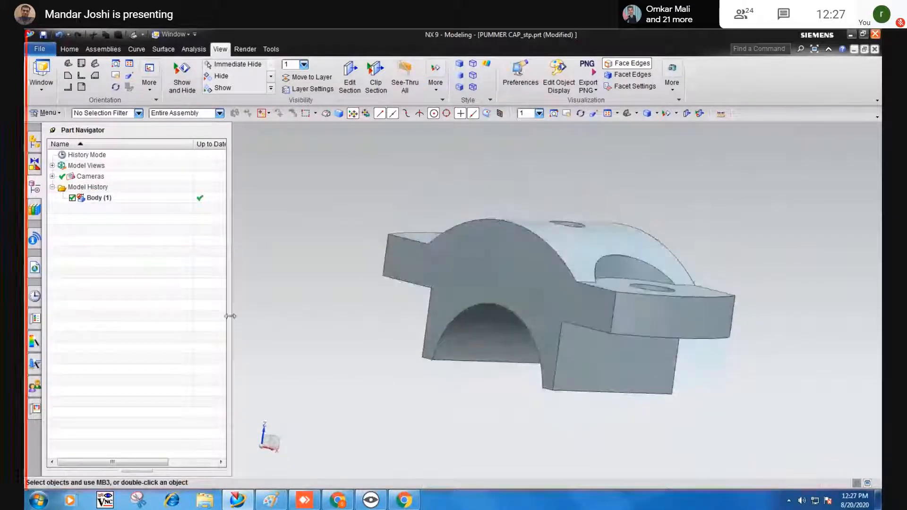
pyautogui.click(72, 198)
pyautogui.click(72, 198)
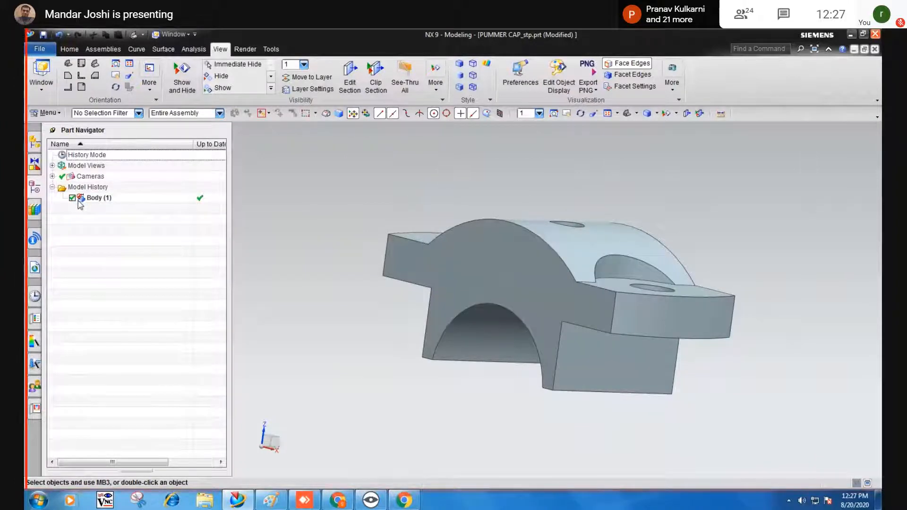
pyautogui.click(349, 76)
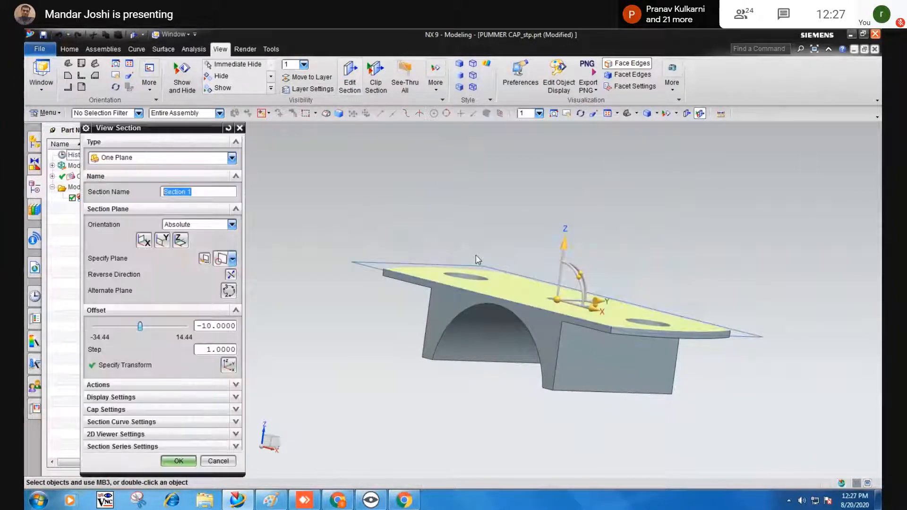
pyautogui.moveTo(481, 249); pyautogui.dragTo(554, 243, button='middle')
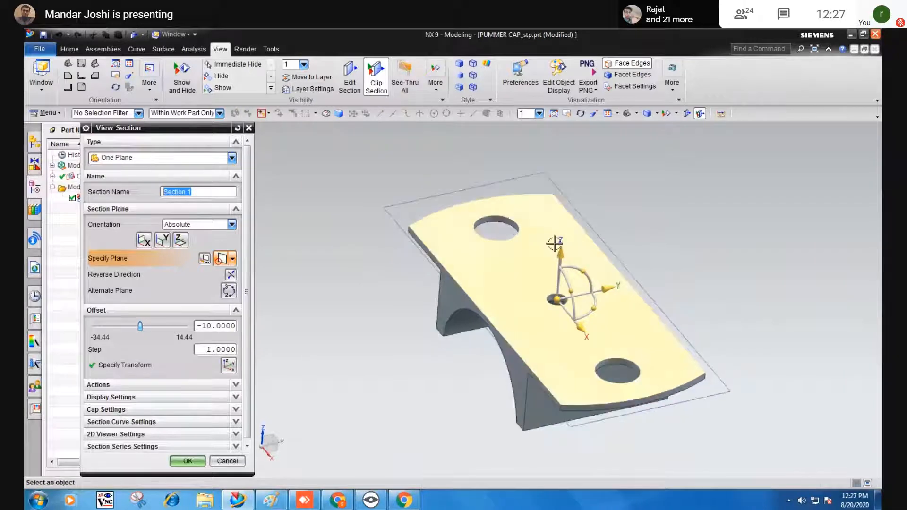
pyautogui.moveTo(554, 243)
pyautogui.mouseDown()
pyautogui.moveTo(569, 213)
pyautogui.moveTo(562, 235)
pyautogui.mouseUp()
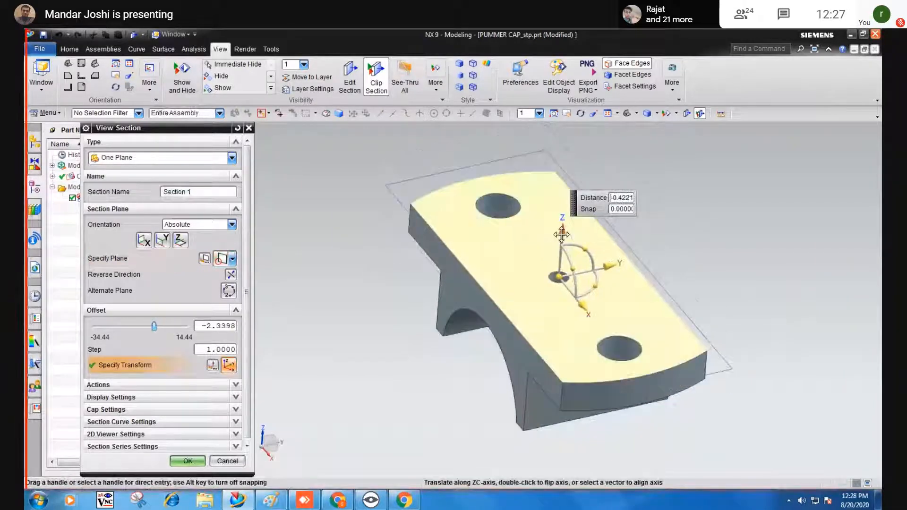
pyautogui.click(559, 277)
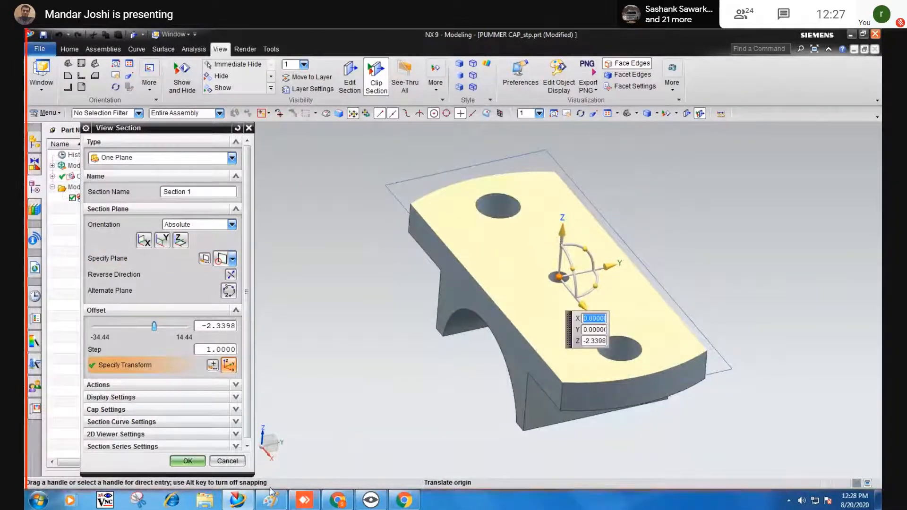
pyautogui.click(226, 461)
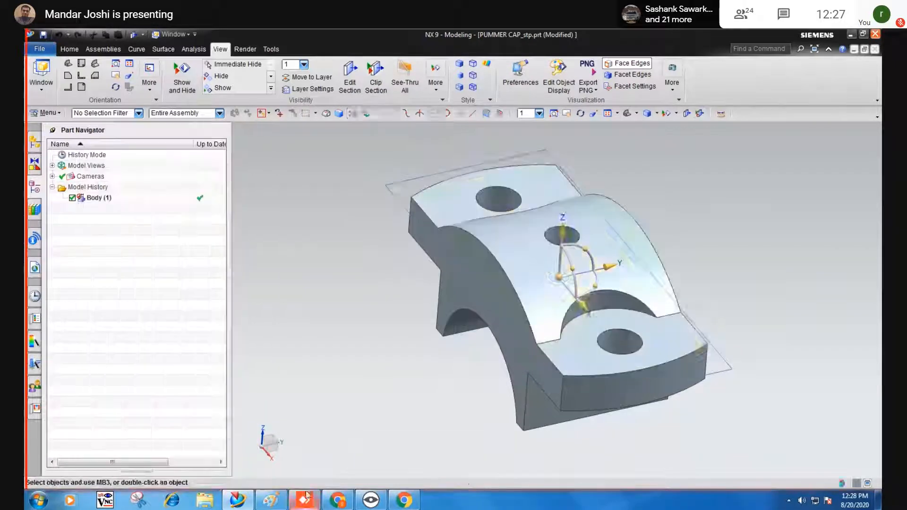
pyautogui.click(331, 502)
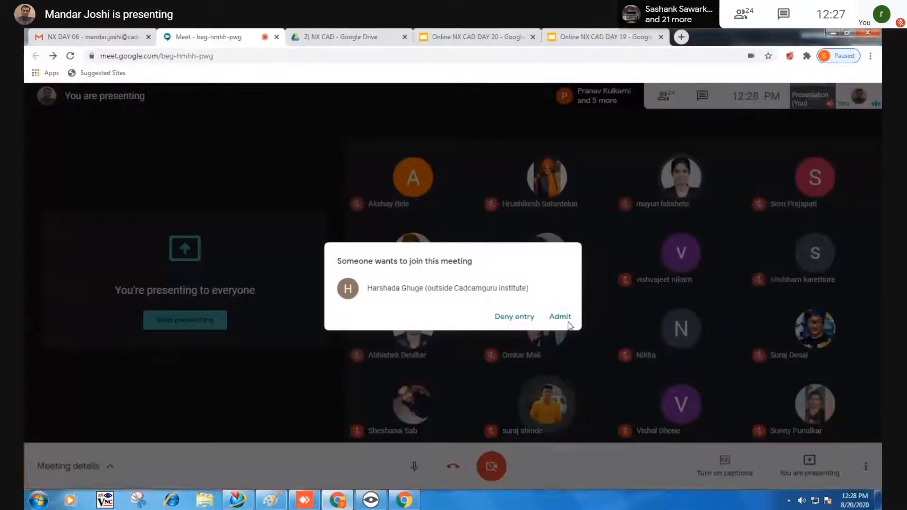
pyautogui.click(566, 321)
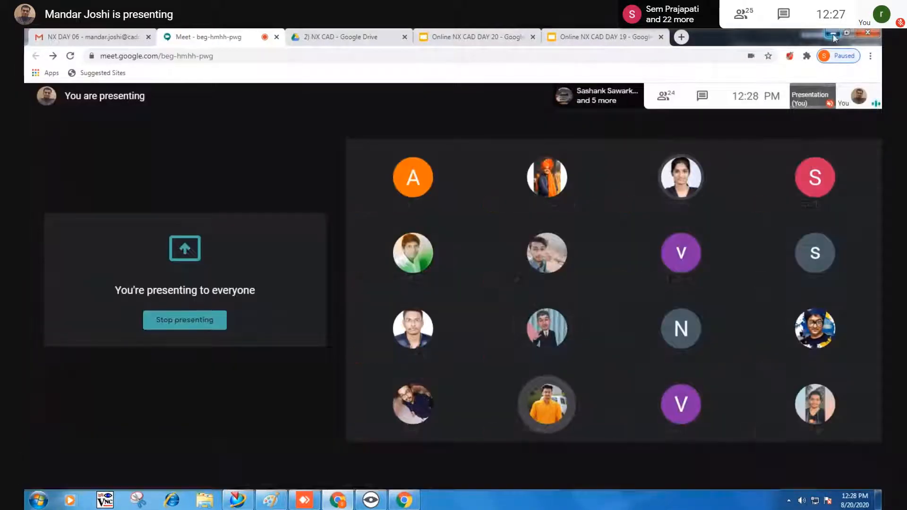
pyautogui.click(832, 33)
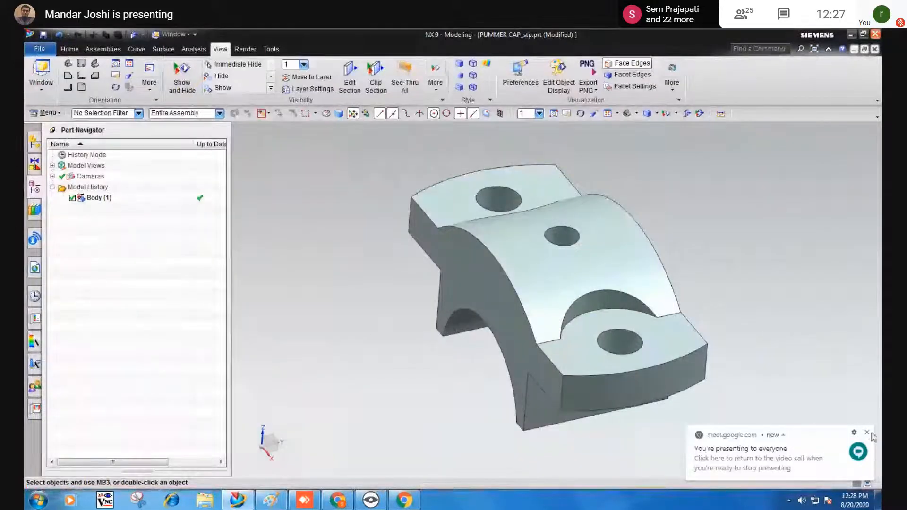
# Dismiss the sharing notification and view the body's properties, closing them without changes.
pyautogui.click(867, 433)
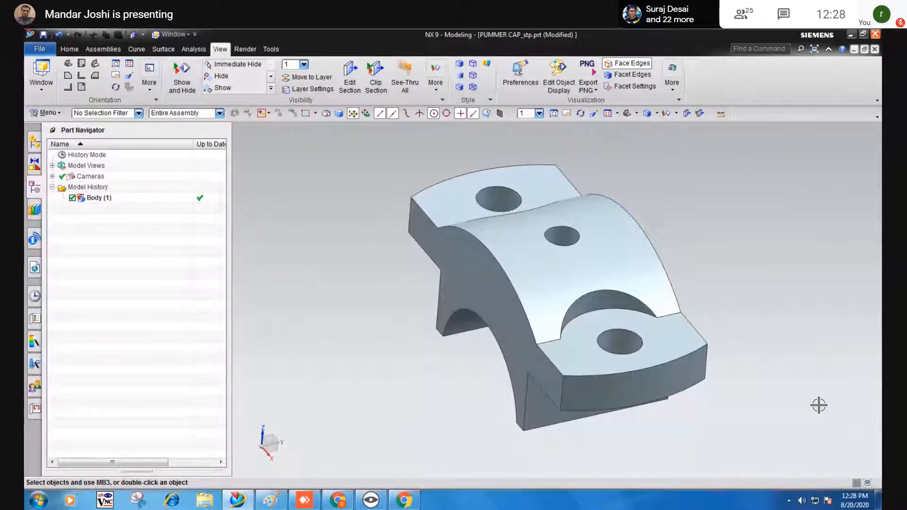
pyautogui.click(562, 230)
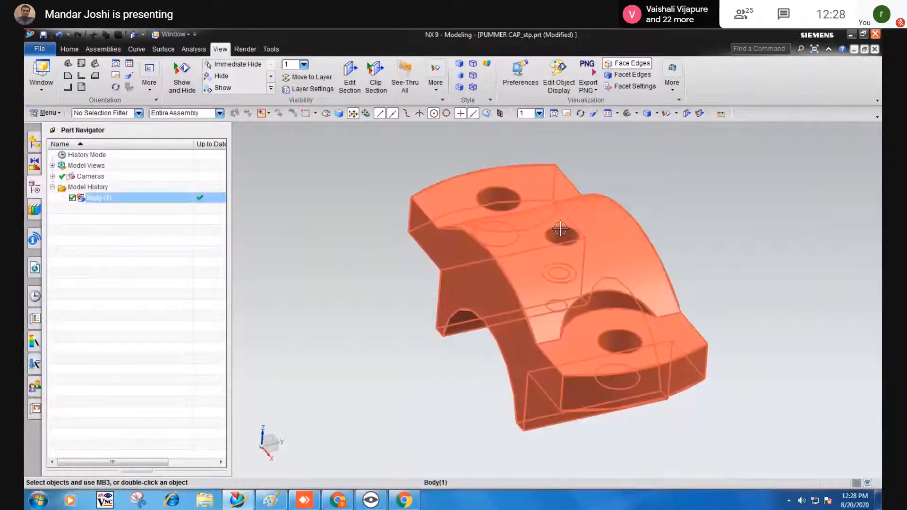
pyautogui.doubleClick(500, 197)
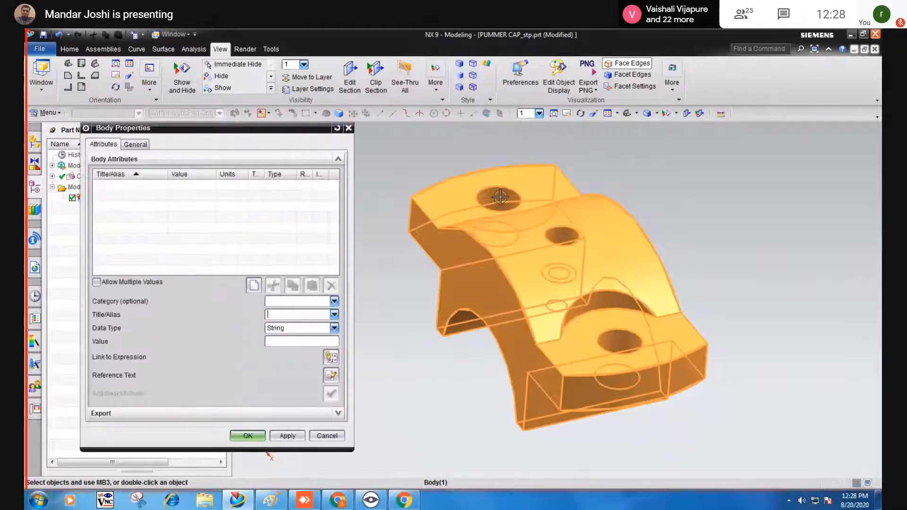
pyautogui.click(327, 436)
# Orbit the part, then bring the Paint notes to the front.
pyautogui.moveTo(331, 433); pyautogui.dragTo(396, 400, button='middle')
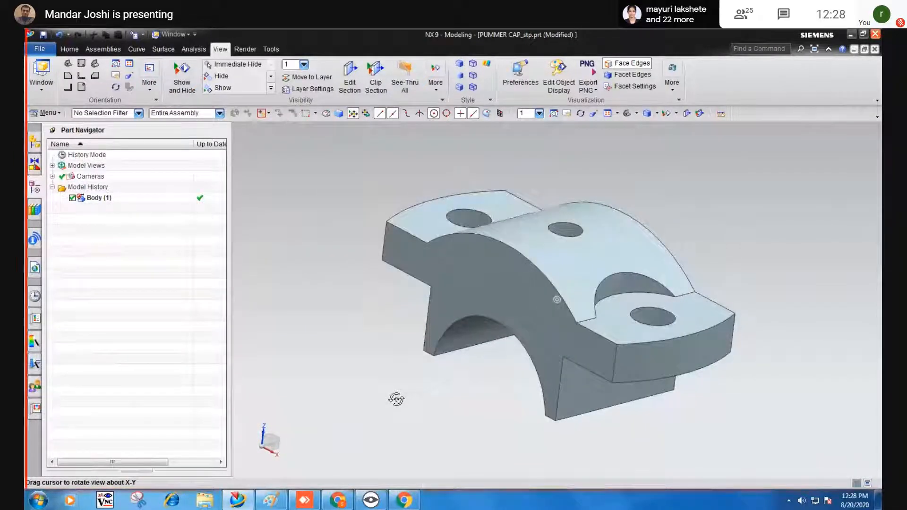
pyautogui.moveTo(396, 400); pyautogui.dragTo(393, 399, button='middle')
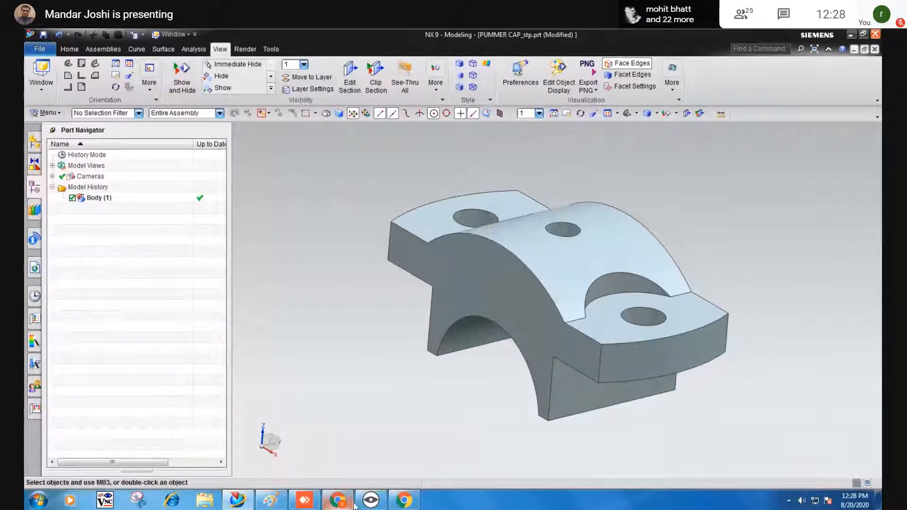
pyautogui.click(273, 499)
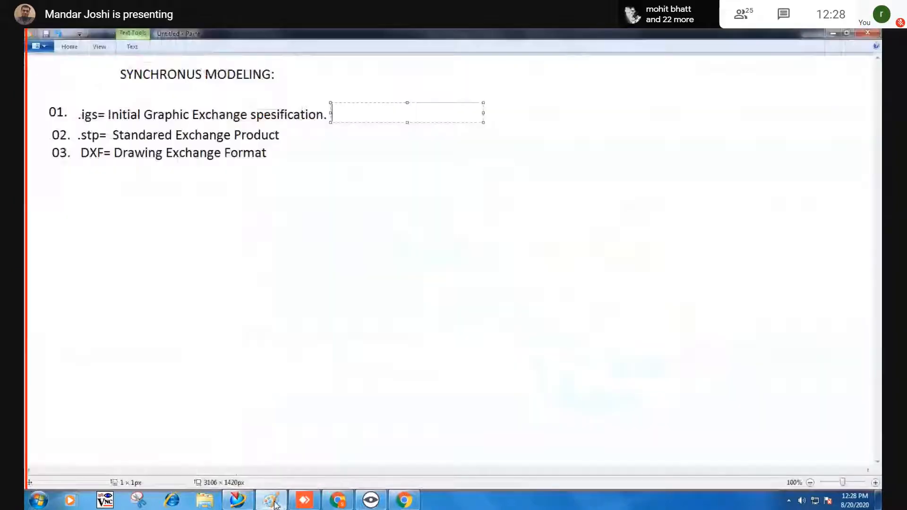
# Discard the empty text box, select the SYNCHRONUS MODELING: heading, and return to NX.
pyautogui.click(134, 101)
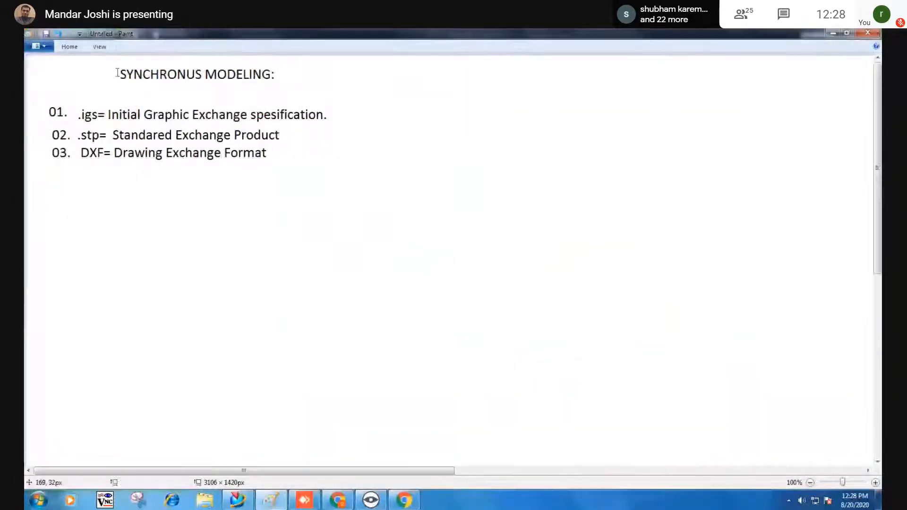
pyautogui.moveTo(115, 69); pyautogui.dragTo(274, 89)
pyautogui.click(303, 95)
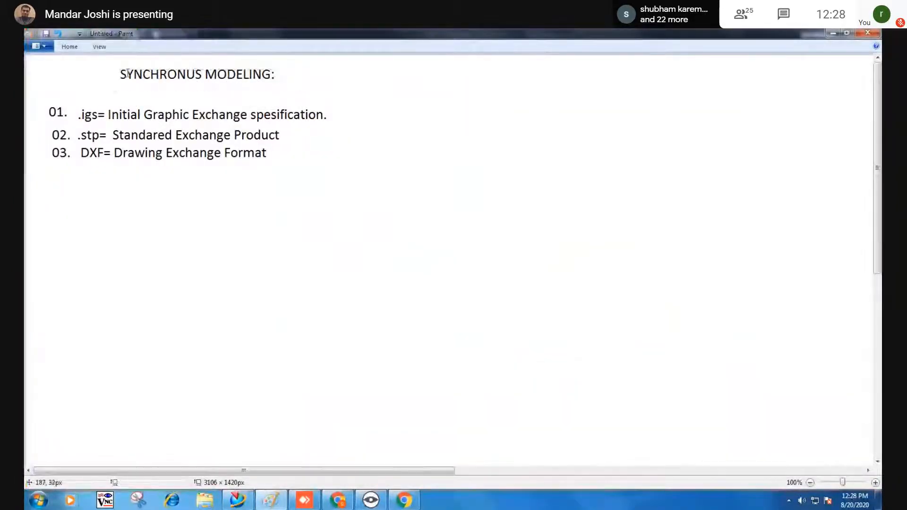
pyautogui.moveTo(120, 69); pyautogui.dragTo(291, 83)
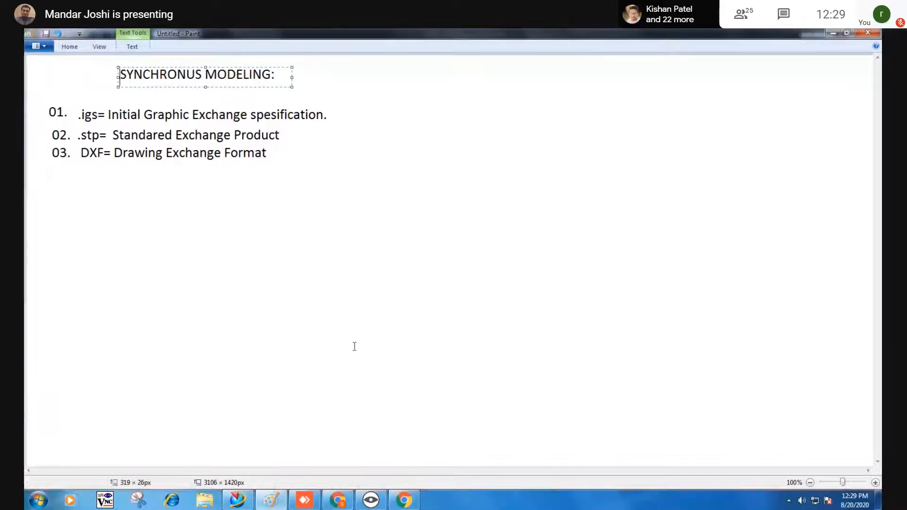
pyautogui.click(238, 499)
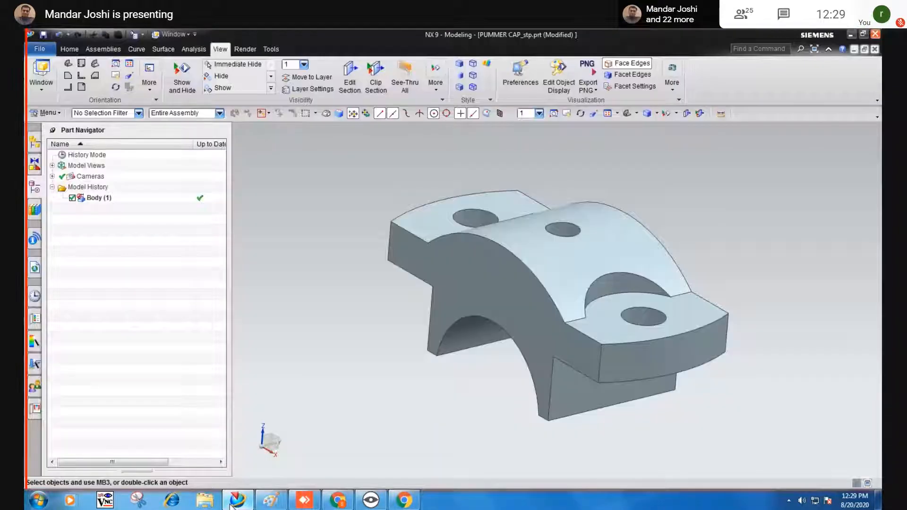
# Browse Insert > Synchronous Modeling's Shell, Optimize and Detail Feature submenus, ending on Resize Face.
pyautogui.moveTo(285, 376); pyautogui.dragTo(415, 404, button='middle')
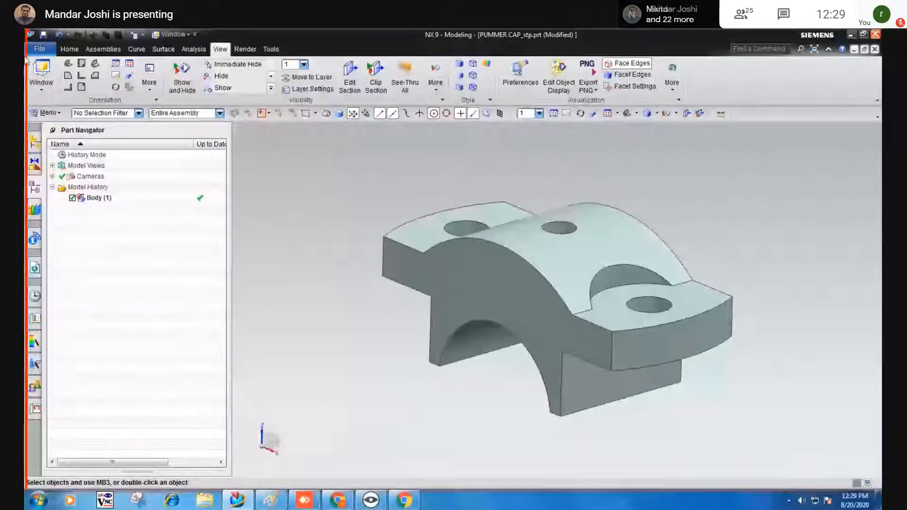
pyautogui.click(70, 48)
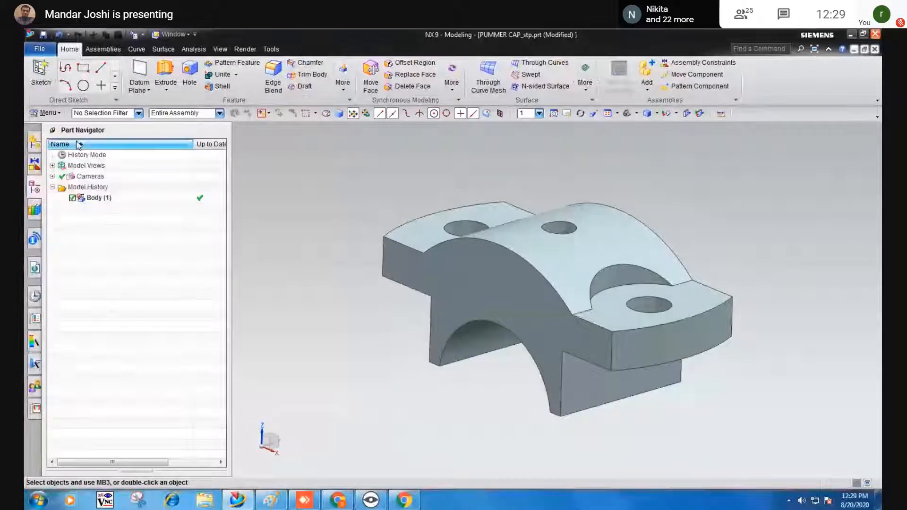
pyautogui.click(46, 112)
pyautogui.moveTo(50, 162)
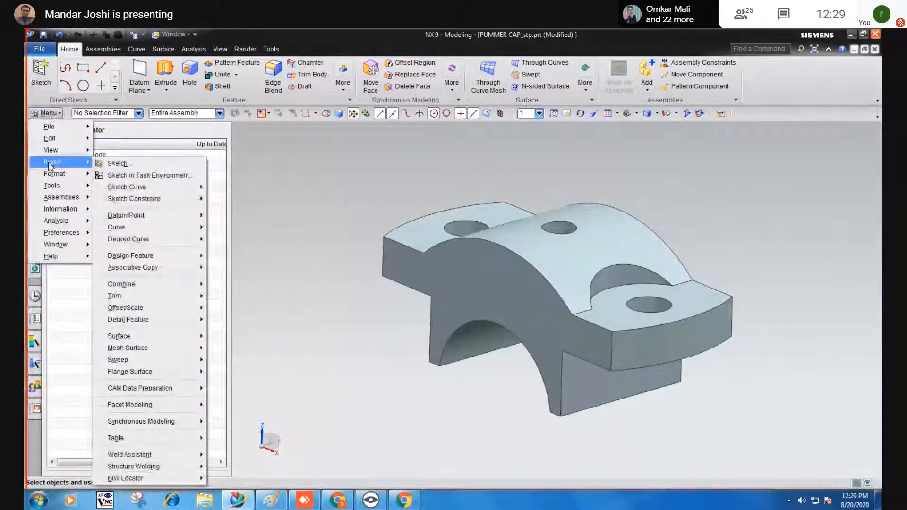
pyautogui.moveTo(173, 426)
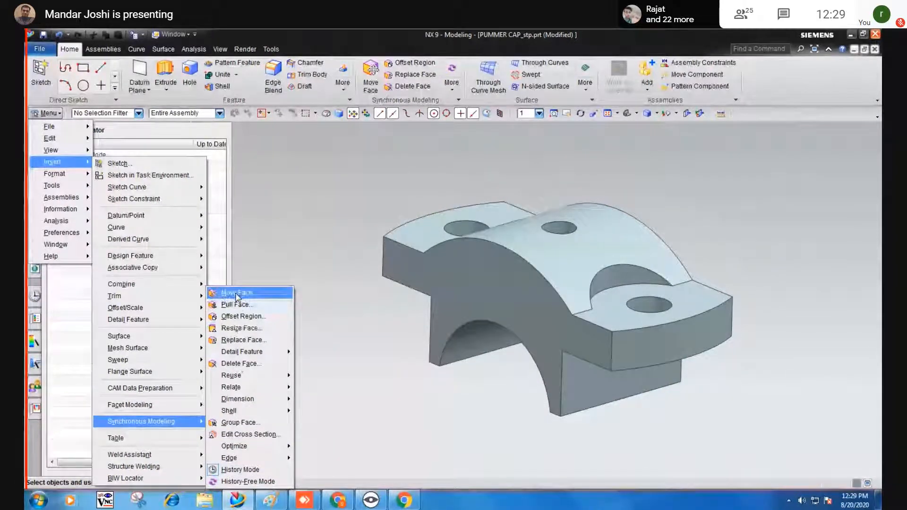
pyautogui.moveTo(241, 411)
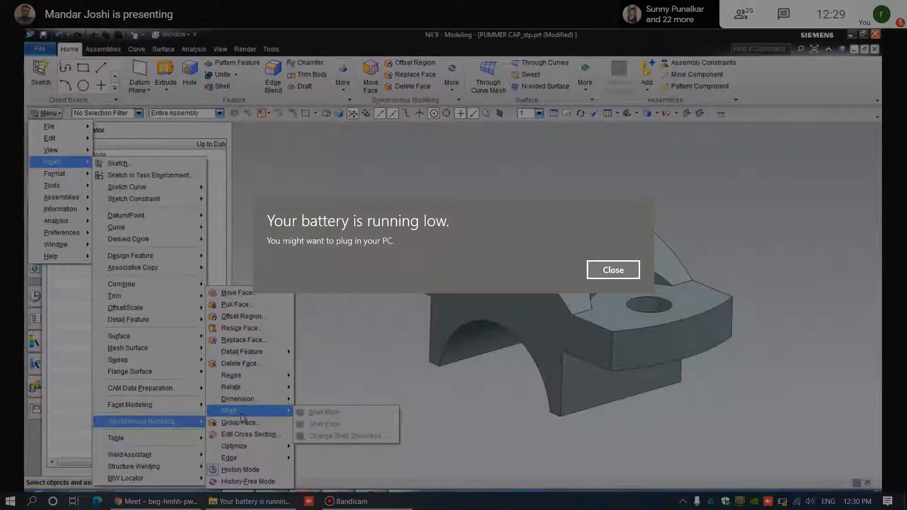
pyautogui.press('Return')
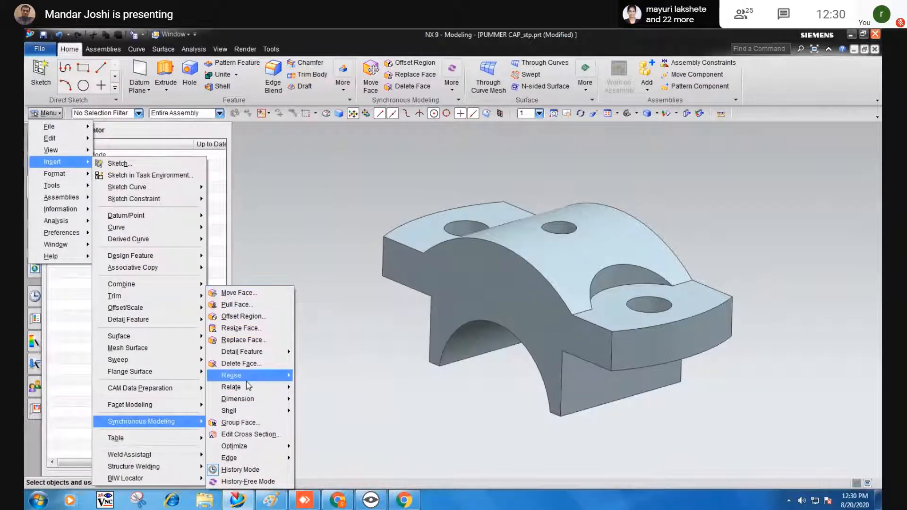
pyautogui.moveTo(246, 446)
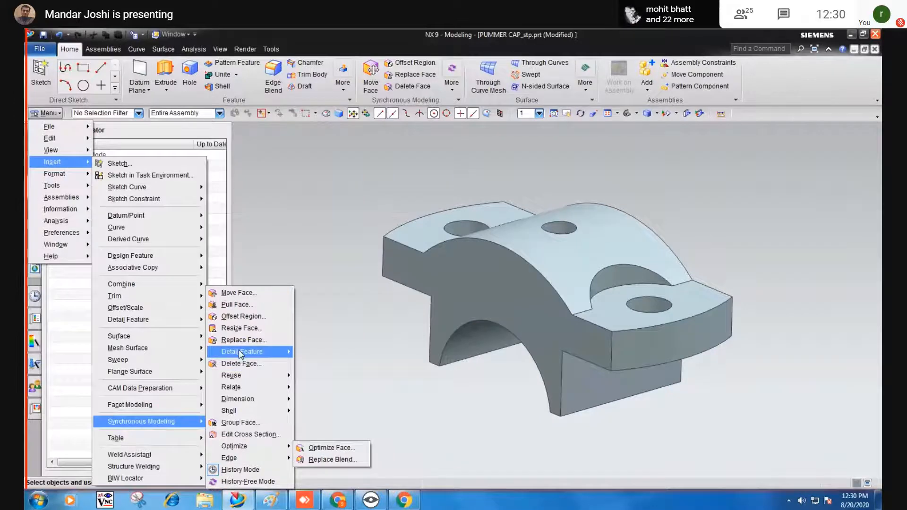
pyautogui.moveTo(241, 353)
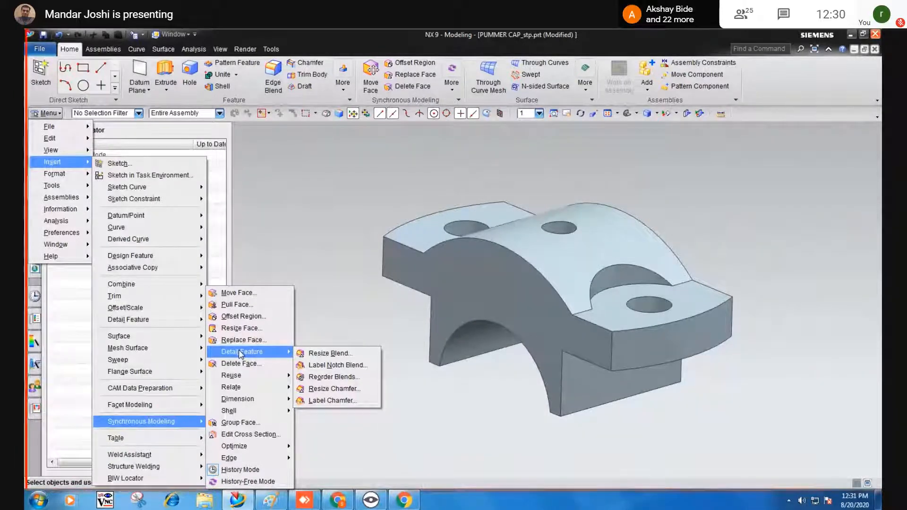
pyautogui.moveTo(225, 404)
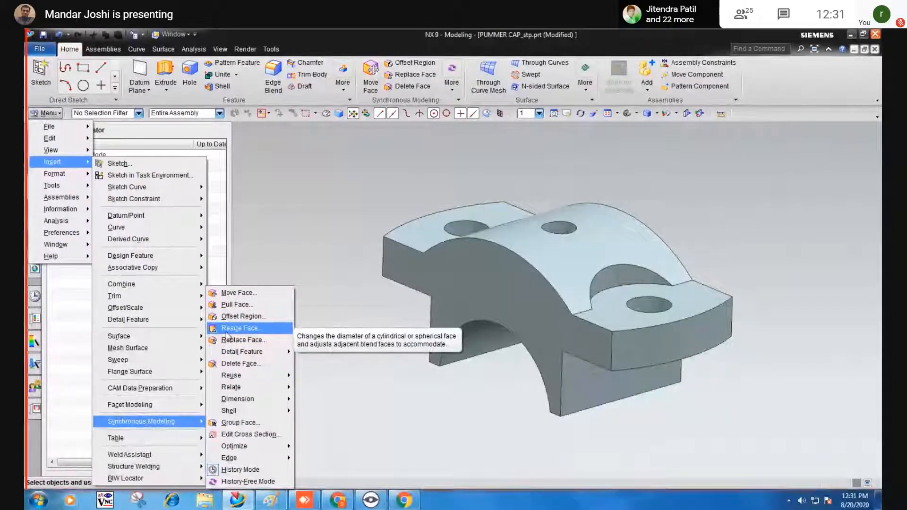
# Resize the cap's right-end hole face to a 6 mm diameter with Resize Face.
pyautogui.click(221, 333)
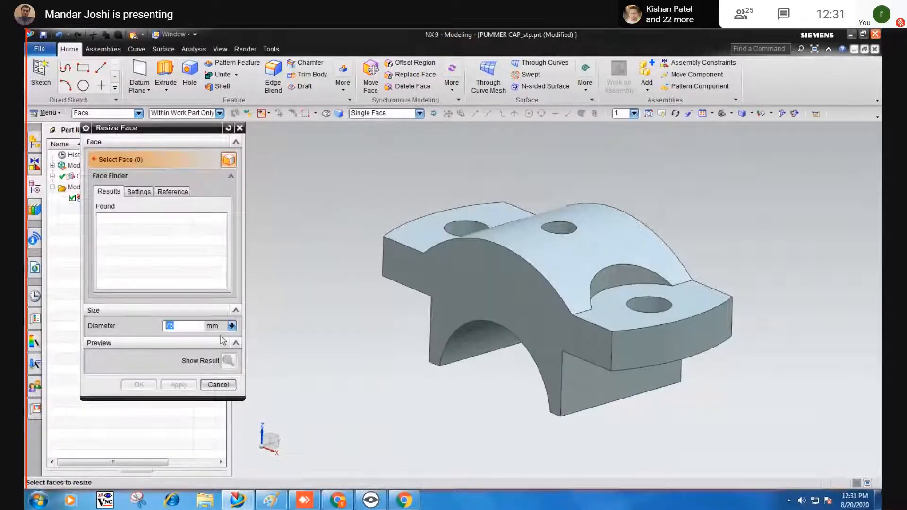
pyautogui.click(639, 307)
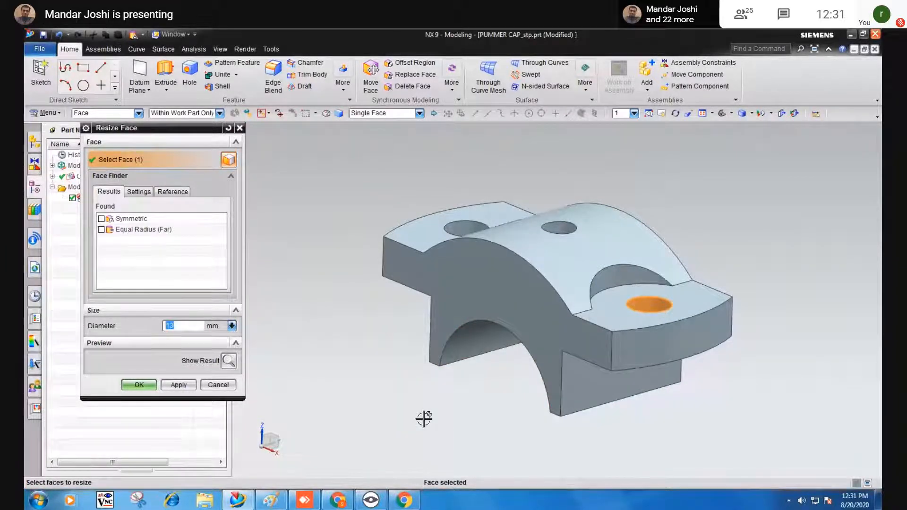
pyautogui.write('10')
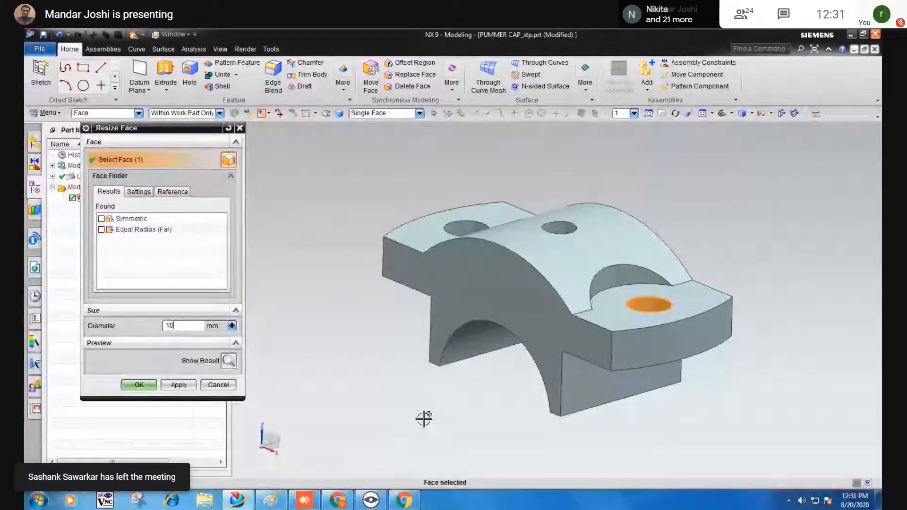
pyautogui.press('BackSpace')
pyautogui.press('BackSpace')
pyautogui.write('6')
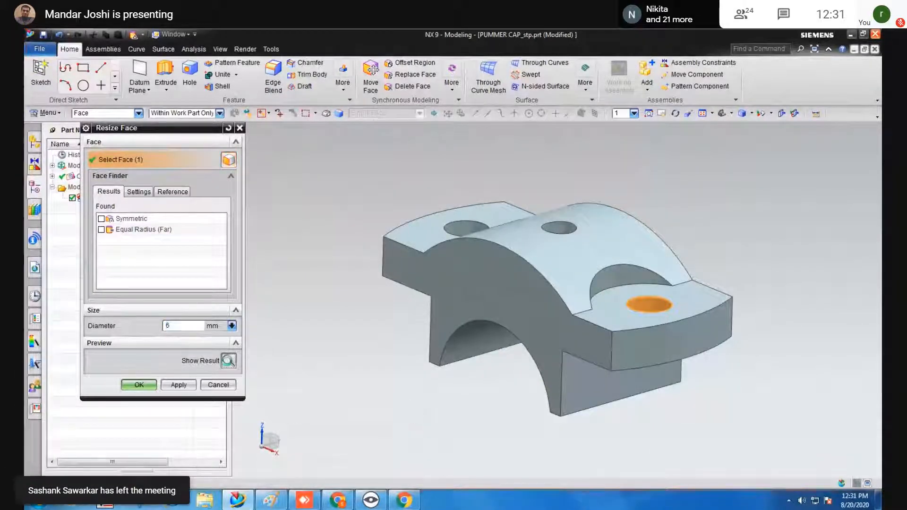
pyautogui.click(229, 362)
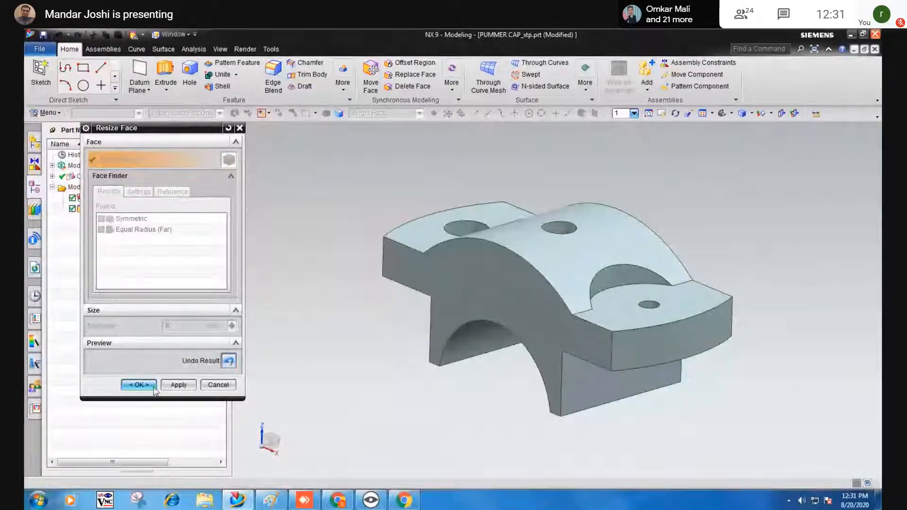
pyautogui.click(138, 385)
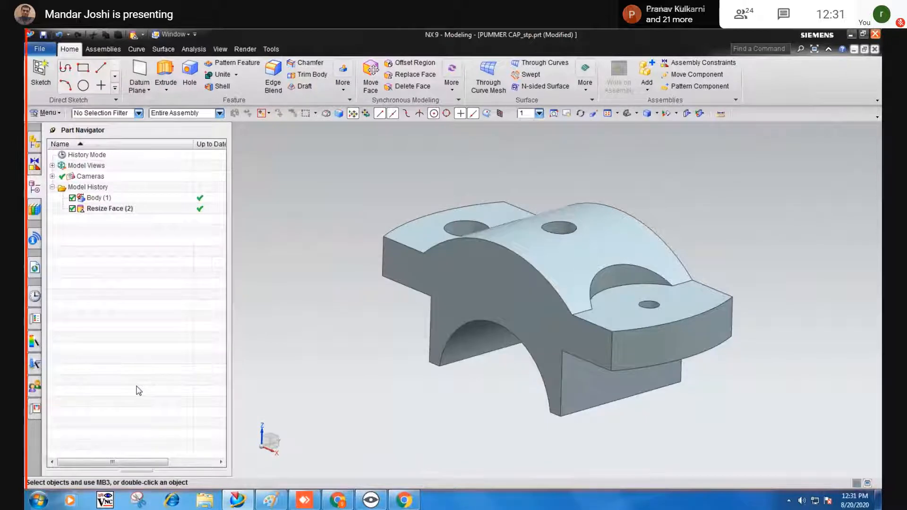
# Orbit the cap to show its top with all three holes, then list more synchronous modeling commands.
pyautogui.click(377, 275)
pyautogui.moveTo(378, 274); pyautogui.dragTo(377, 333, button='middle')
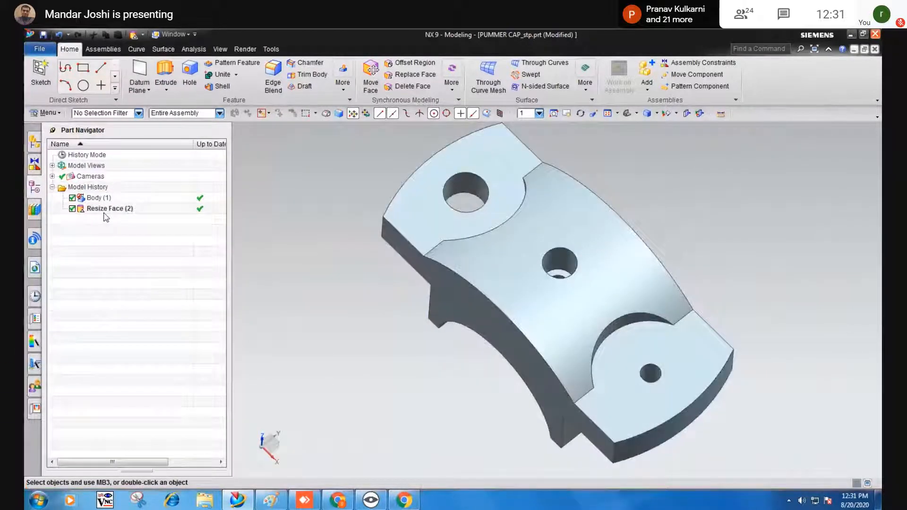
pyautogui.moveTo(443, 411)
pyautogui.mouseDown(button='middle')
pyautogui.moveTo(472, 385)
pyautogui.moveTo(459, 404)
pyautogui.moveTo(434, 409)
pyautogui.mouseUp(button='middle')
pyautogui.scroll(-1, 434, 410)
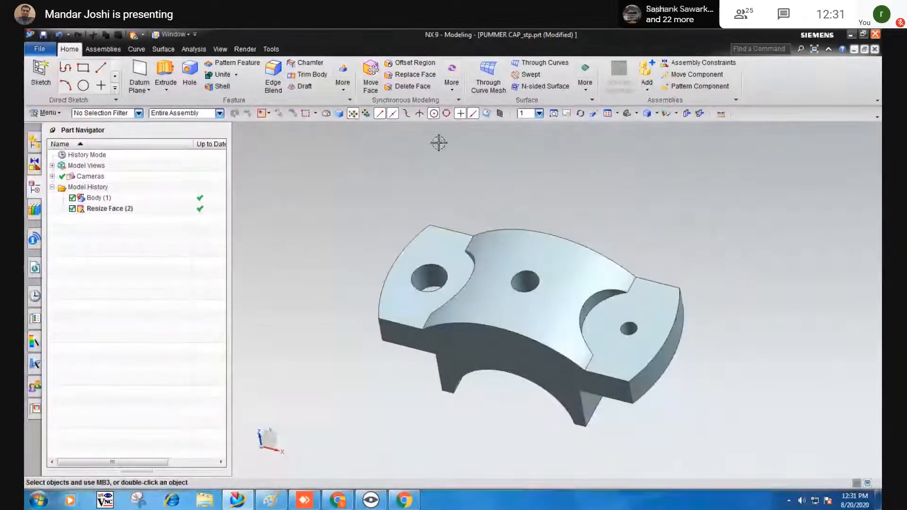
pyautogui.click(427, 162)
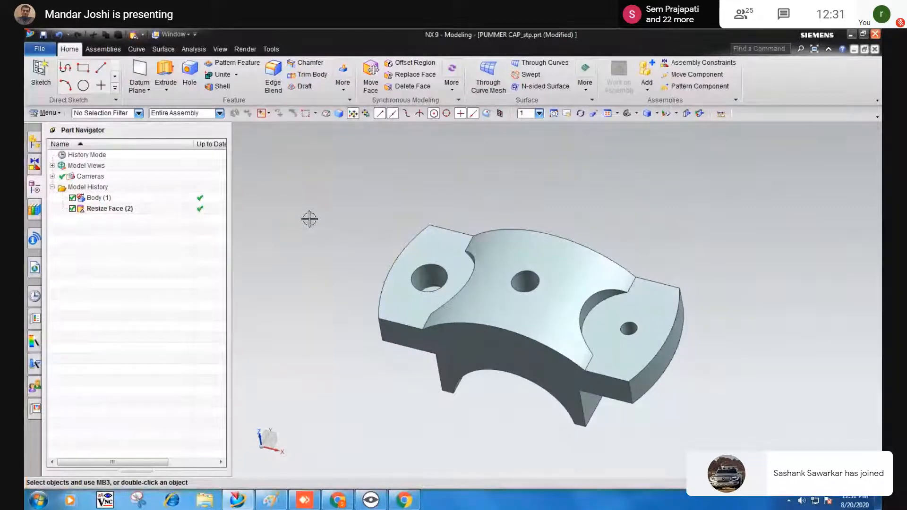
pyautogui.click(452, 94)
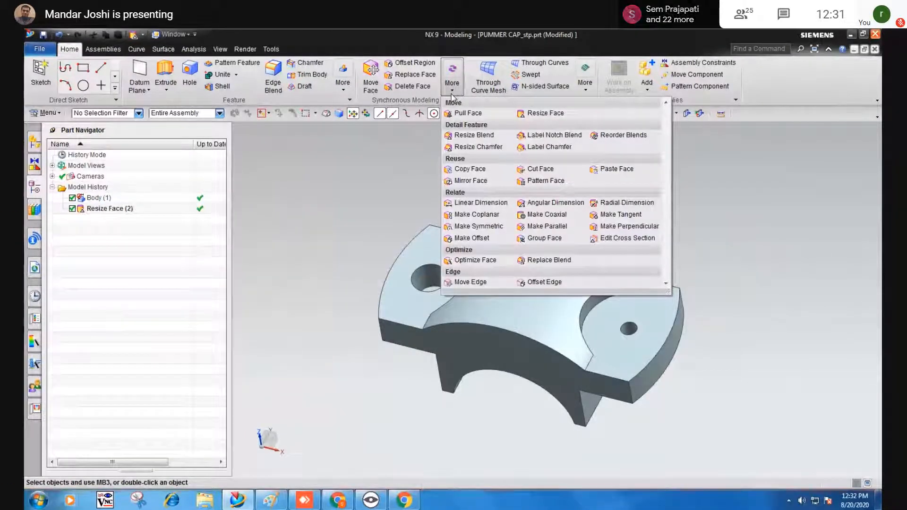
# Enlarge the cap's left-end hole face to a 25 mm diameter with Resize Face.
pyautogui.click(527, 115)
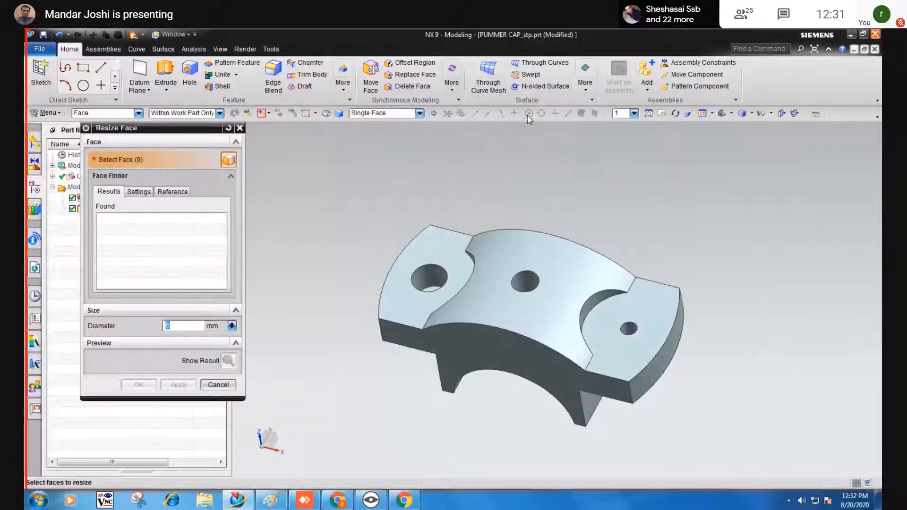
pyautogui.click(429, 282)
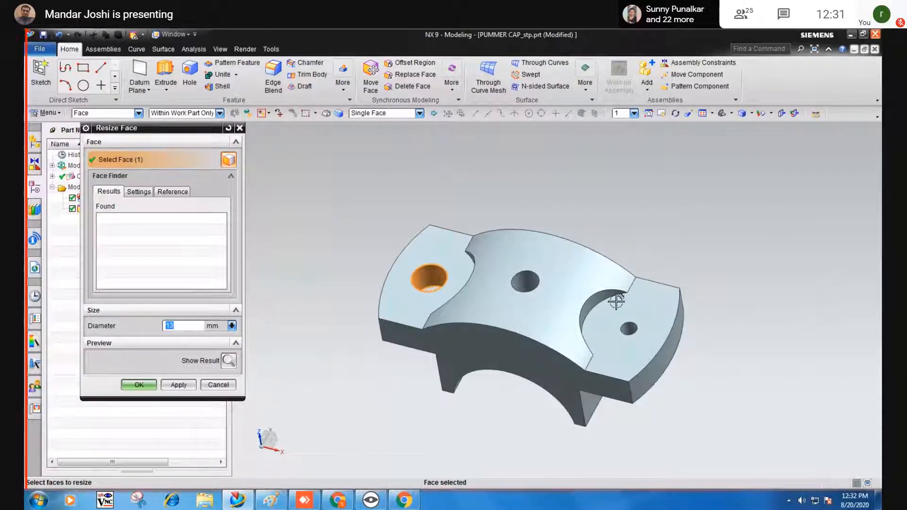
pyautogui.write('25')
pyautogui.click(229, 361)
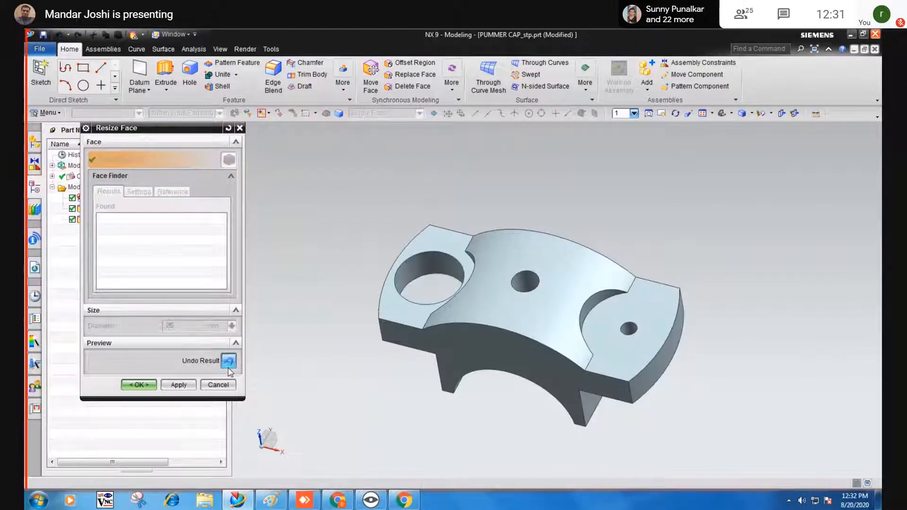
pyautogui.click(146, 385)
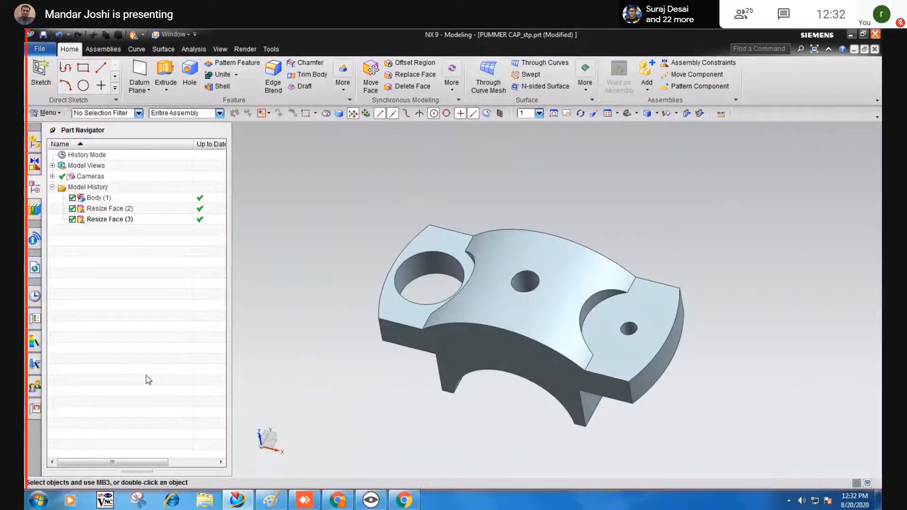
# Orbit the plummer cap to view its underside and top, browse the main menu, then dismiss it.
pyautogui.moveTo(383, 385); pyautogui.dragTo(528, 397, button='middle')
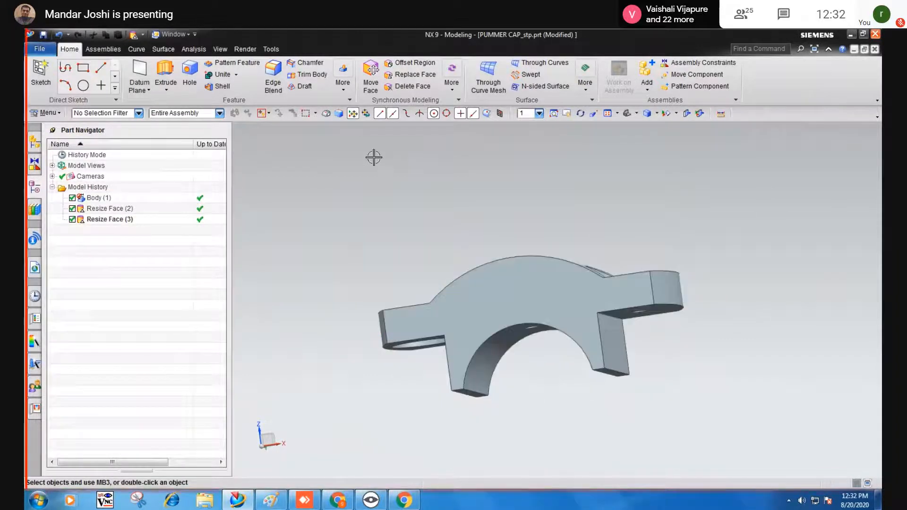
pyautogui.moveTo(372, 164); pyautogui.dragTo(377, 178, button='middle')
pyautogui.click(47, 114)
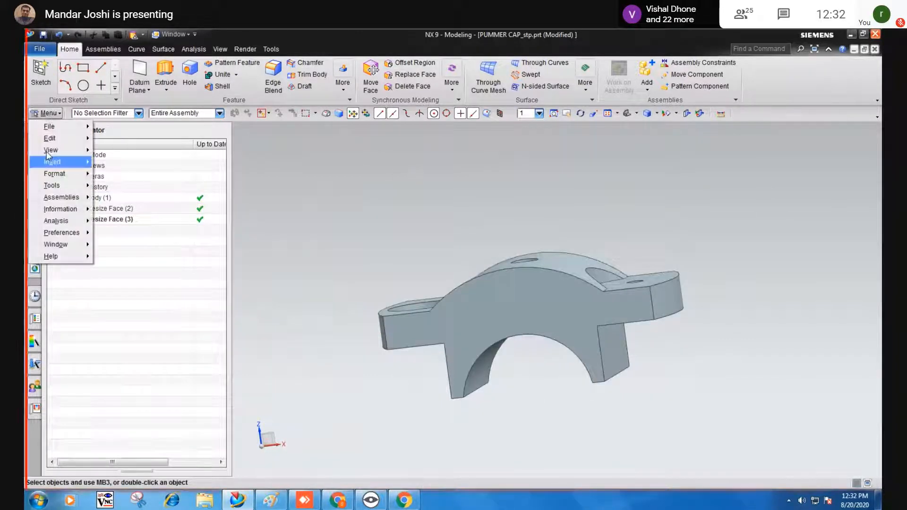
pyautogui.moveTo(53, 161)
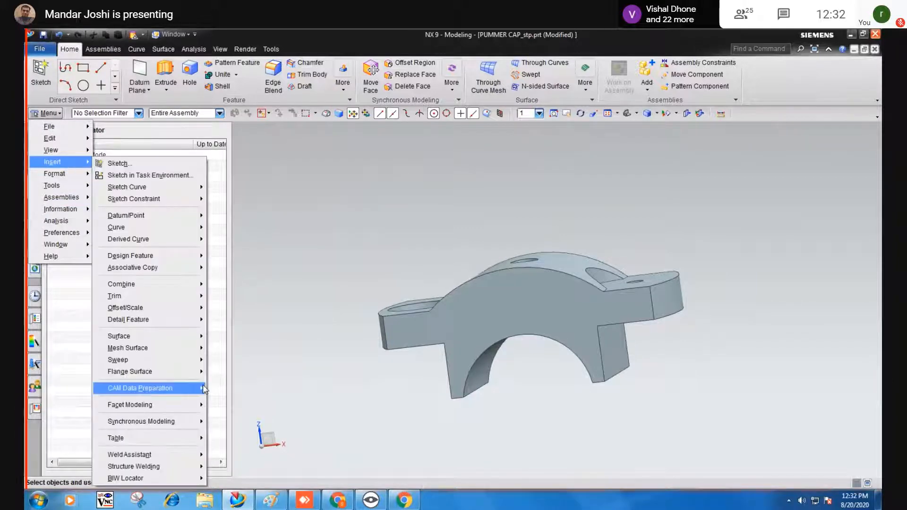
pyautogui.moveTo(161, 423)
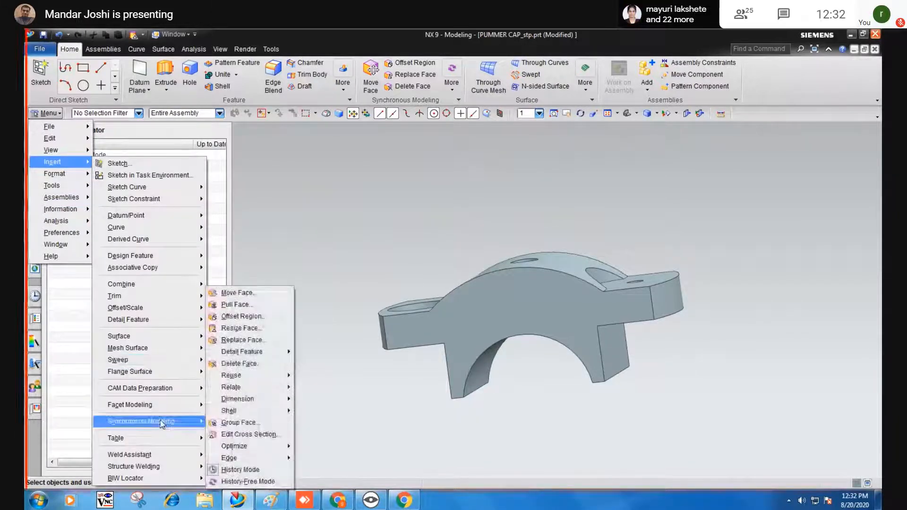
pyautogui.moveTo(257, 405)
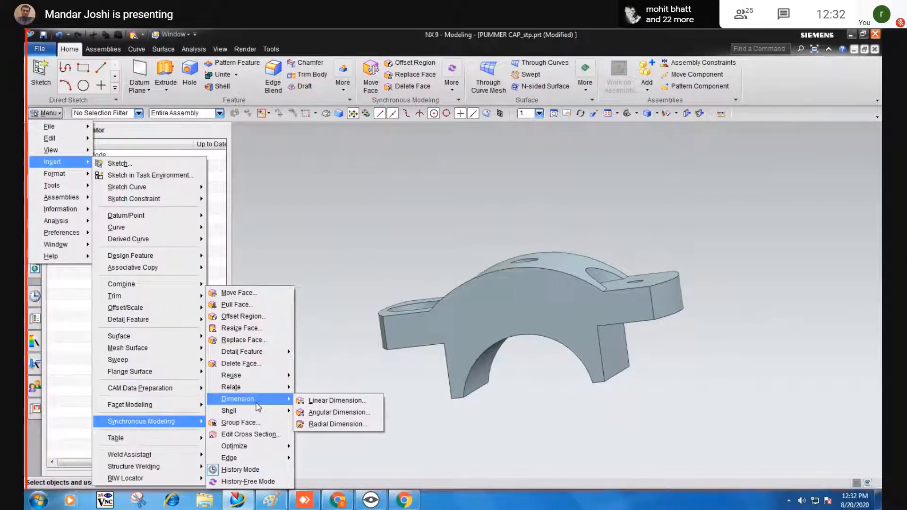
pyautogui.click(495, 433)
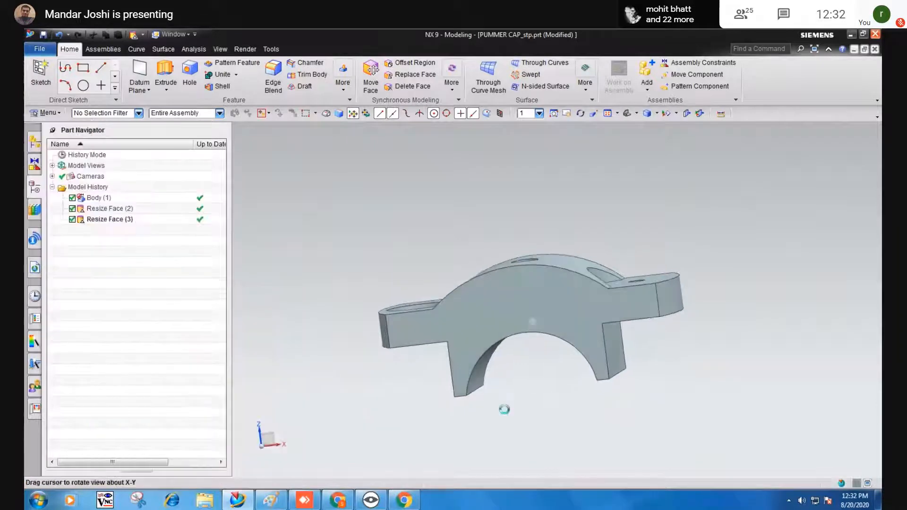
# Select the cap body and a couple of its faces, then clear the selection.
pyautogui.click(616, 371)
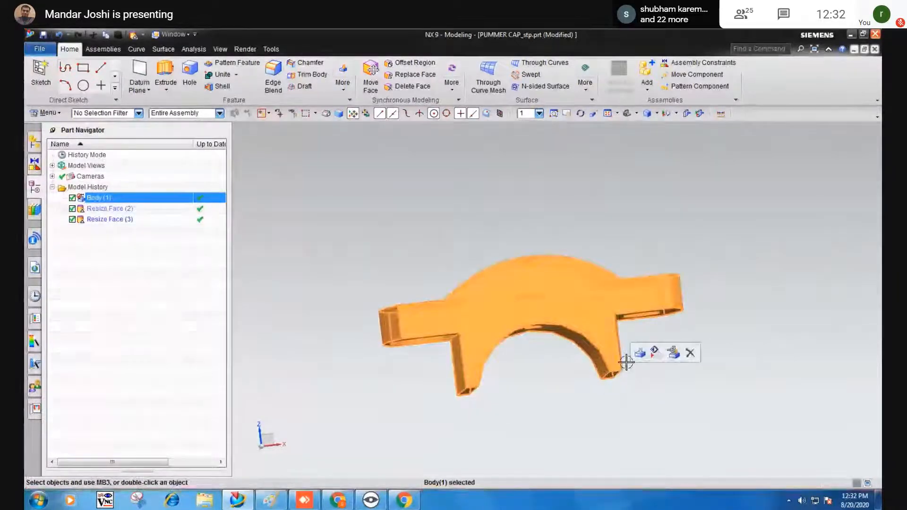
pyautogui.moveTo(625, 362); pyautogui.dragTo(595, 370, button='middle')
pyautogui.click(583, 355)
pyautogui.click(579, 360)
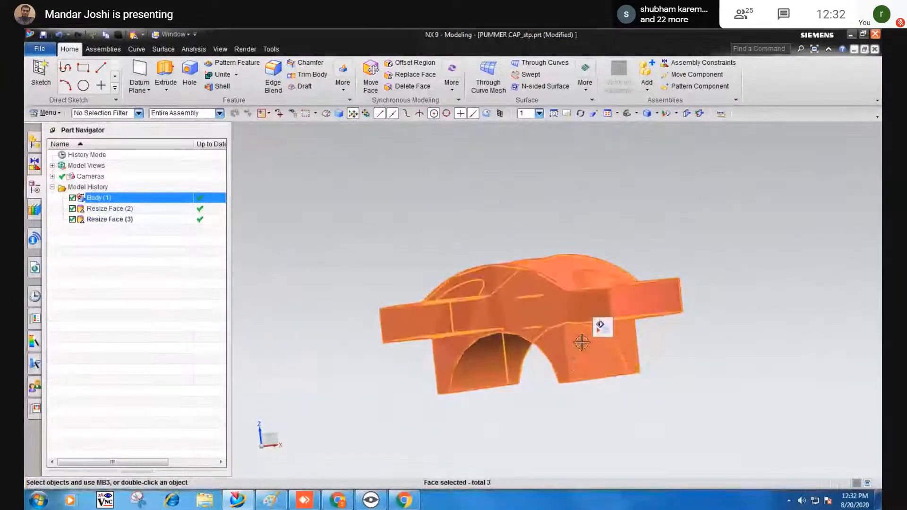
pyautogui.press('Escape')
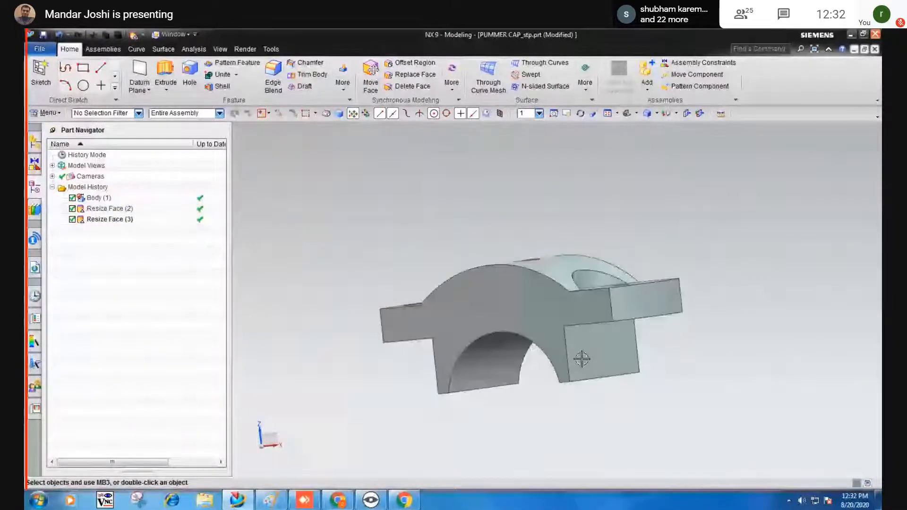
# Start Move Face from Menu > Insert > Synchronous Modeling.
pyautogui.click(45, 112)
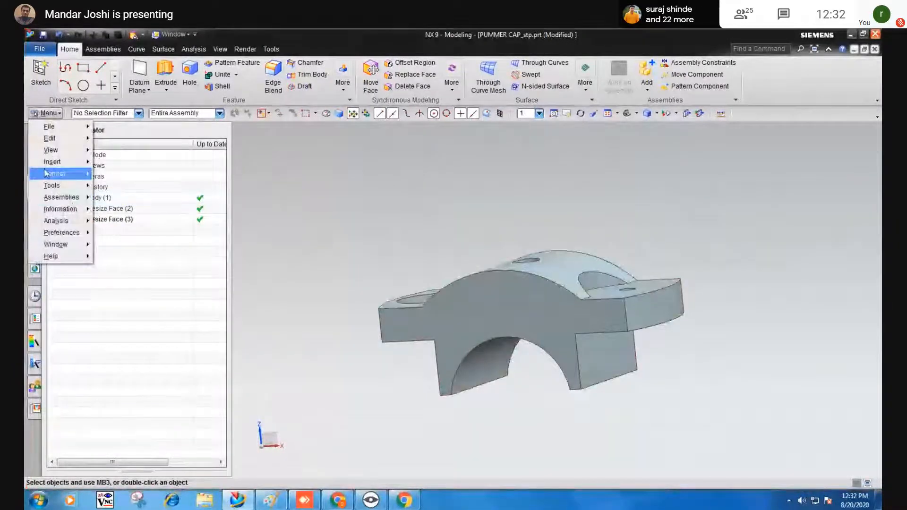
pyautogui.moveTo(51, 162)
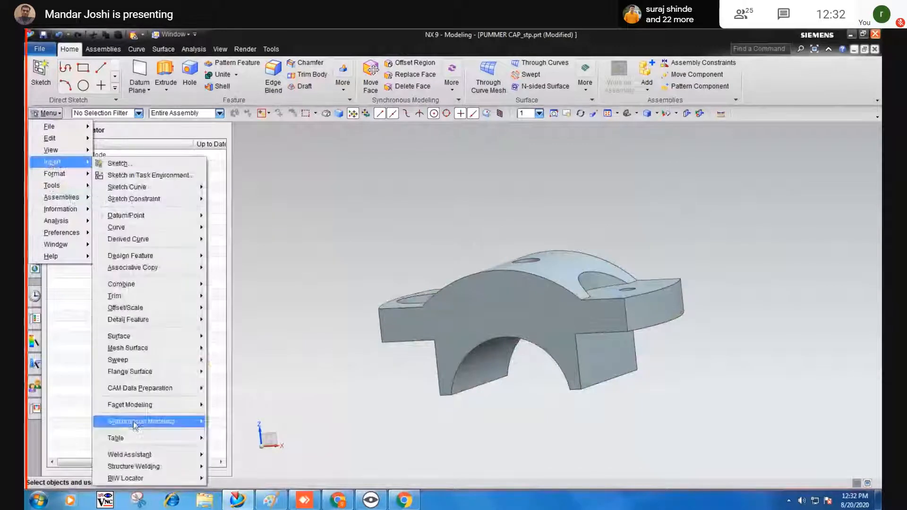
pyautogui.moveTo(136, 425)
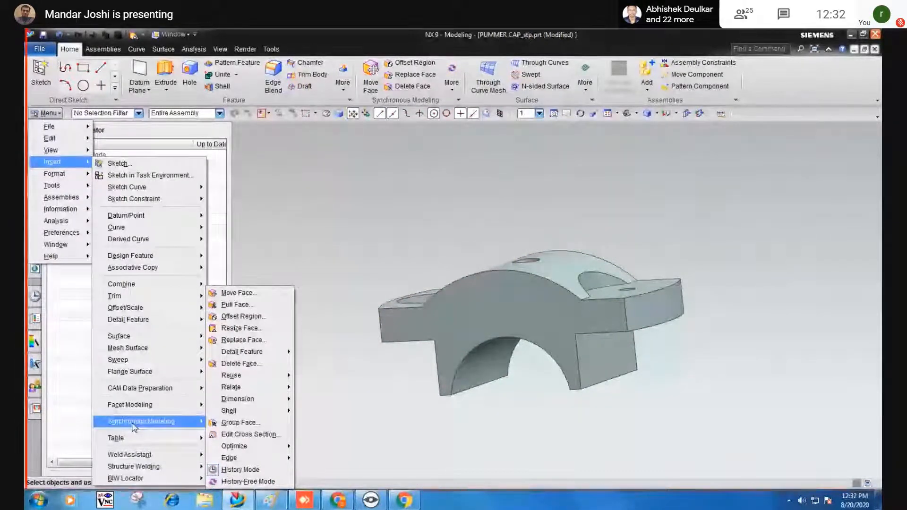
pyautogui.click(226, 291)
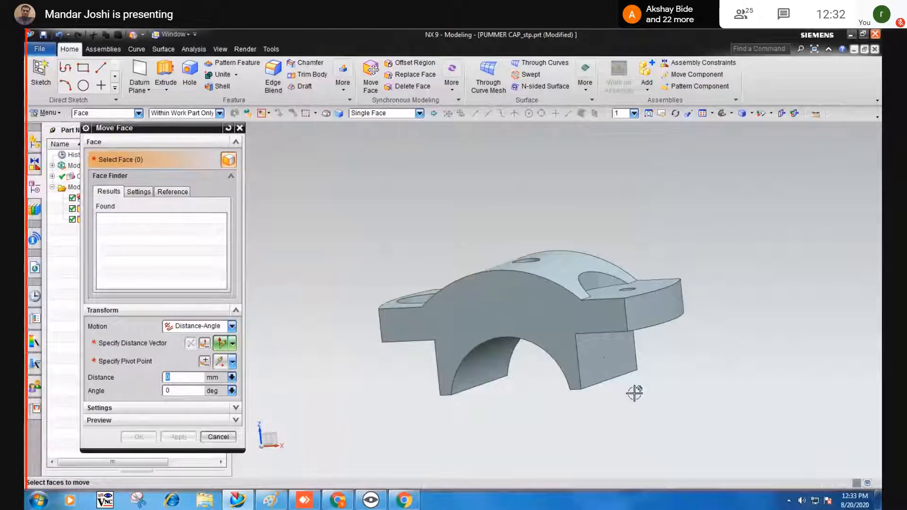
# Move the lower right block's front face 5 mm and tilt it about 13°.
pyautogui.click(610, 357)
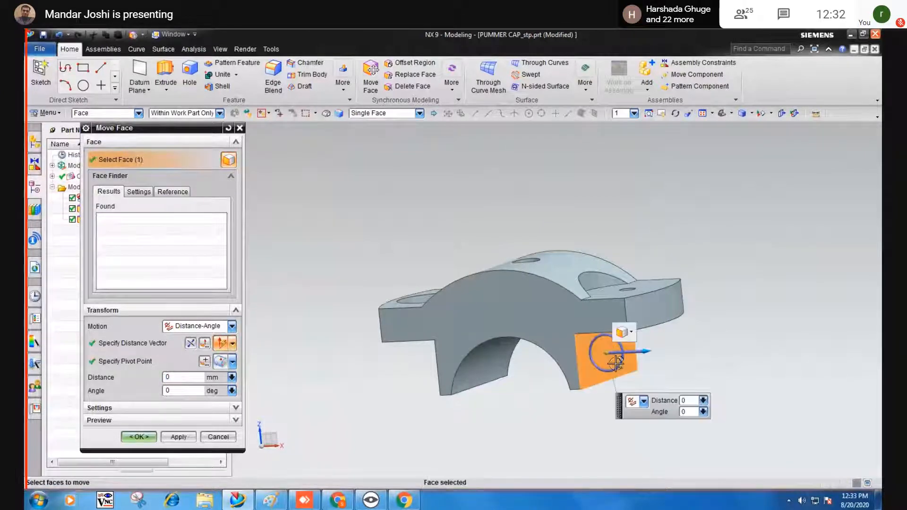
pyautogui.moveTo(646, 351)
pyautogui.mouseDown()
pyautogui.moveTo(669, 353)
pyautogui.moveTo(642, 357)
pyautogui.mouseUp()
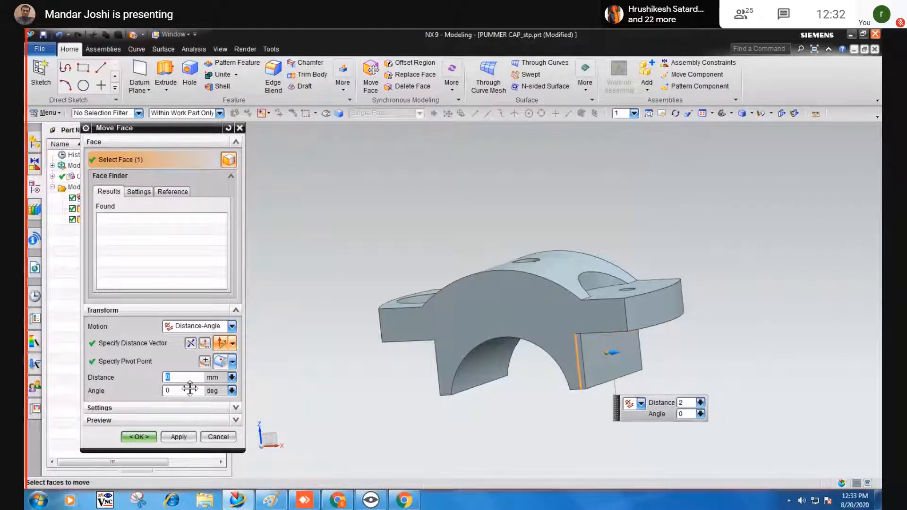
pyautogui.write('5')
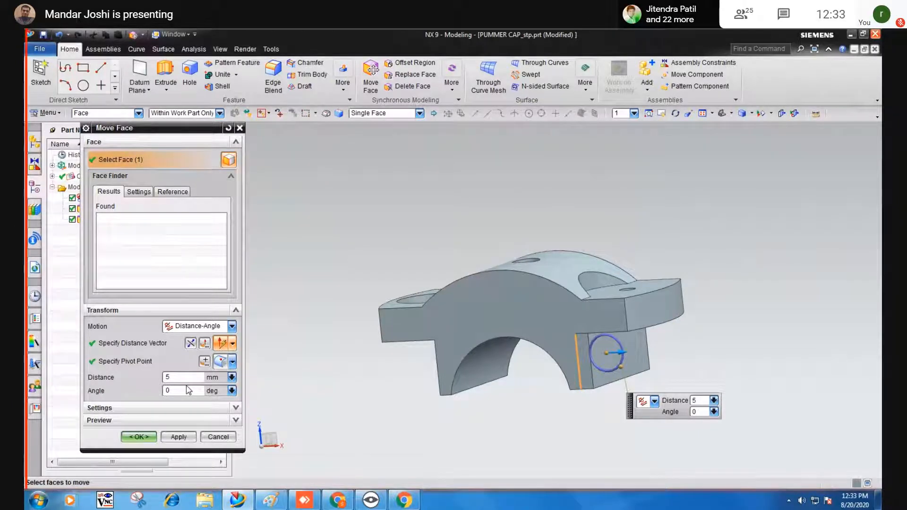
pyautogui.click(622, 364)
pyautogui.moveTo(621, 364); pyautogui.dragTo(615, 370)
pyautogui.click(138, 436)
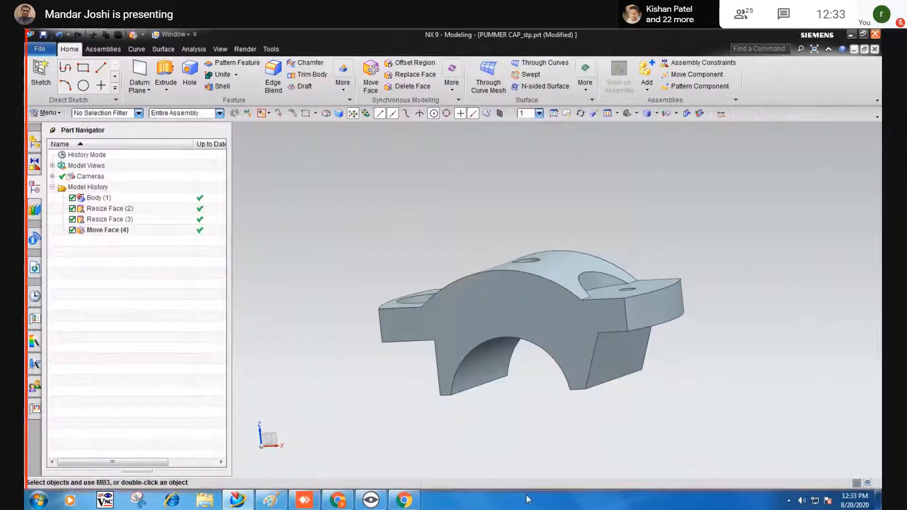
# Orbit around the edited cap to inspect its underside and top face, then open the main menu.
pyautogui.moveTo(465, 419); pyautogui.dragTo(562, 366, button='middle')
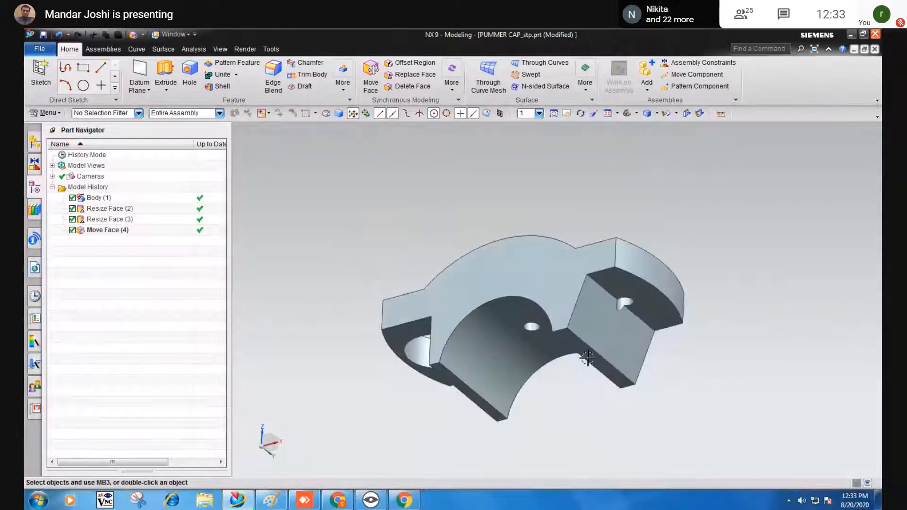
pyautogui.click(630, 310)
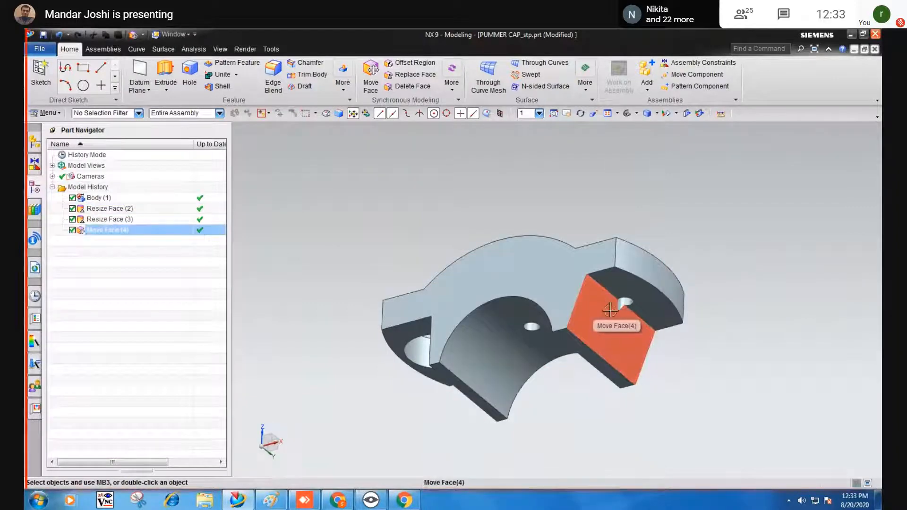
pyautogui.moveTo(612, 378); pyautogui.dragTo(801, 347, button='middle')
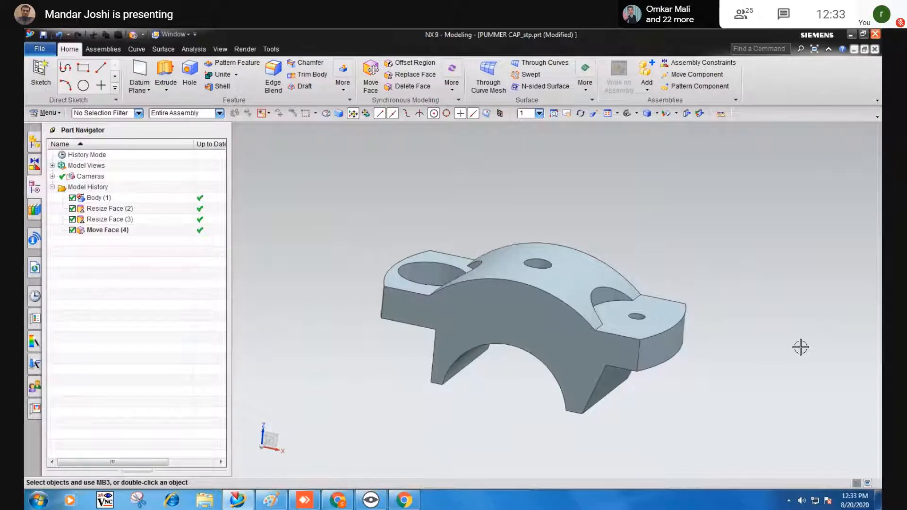
pyautogui.moveTo(801, 347); pyautogui.dragTo(731, 368, button='middle')
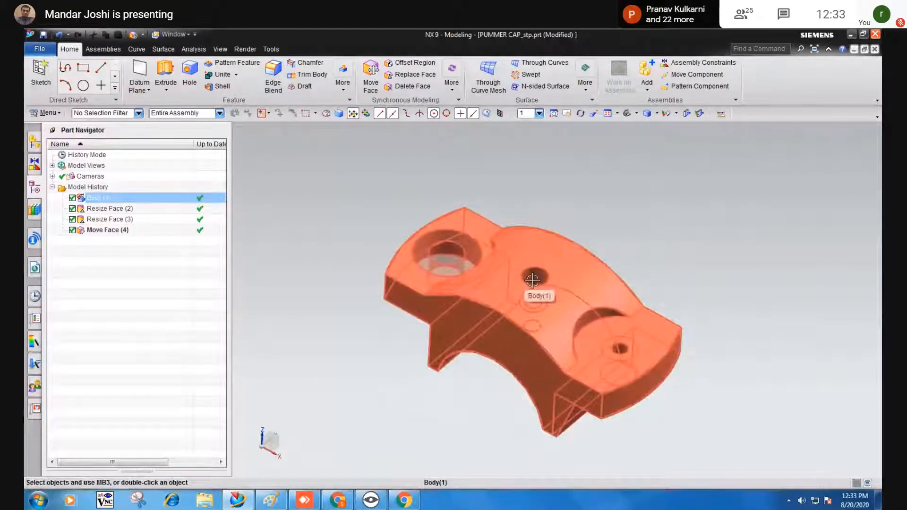
pyautogui.click(36, 115)
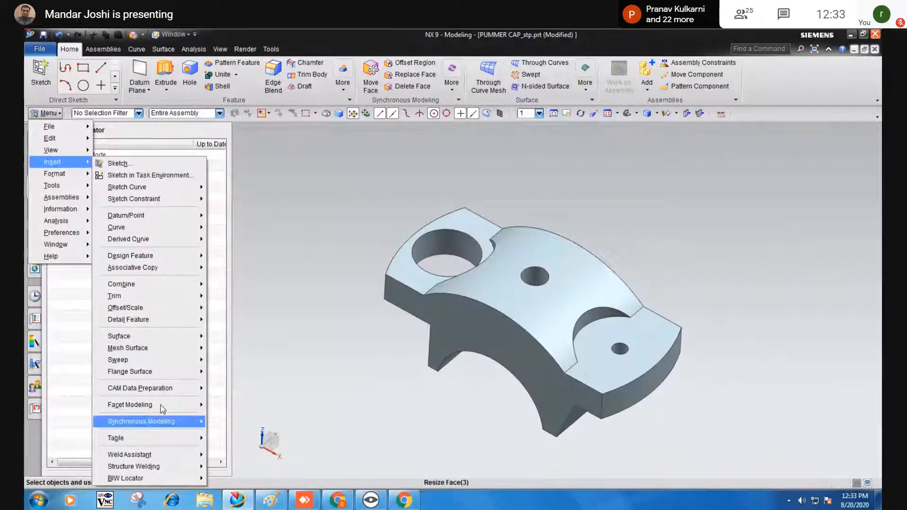
# Delete the small hole on the cap's top face with Delete Face.
pyautogui.moveTo(165, 428)
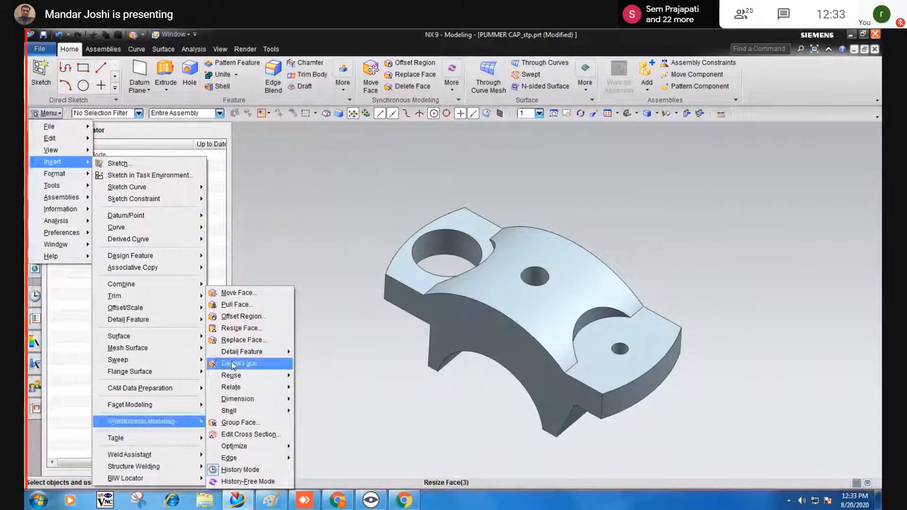
pyautogui.click(232, 365)
pyautogui.click(535, 276)
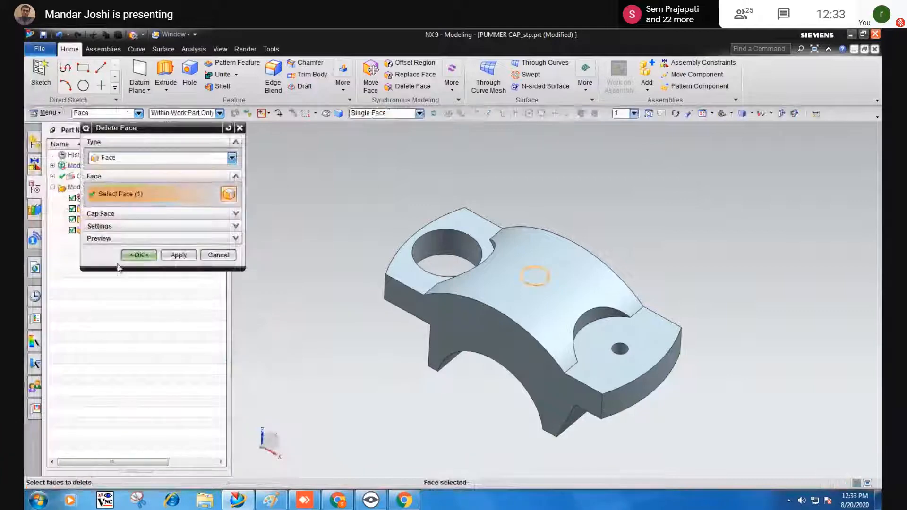
pyautogui.click(138, 255)
# Try deleting the hole in the curved underside, abandon the failed attempt, and show the View tools.
pyautogui.moveTo(462, 396); pyautogui.dragTo(425, 341, button='middle')
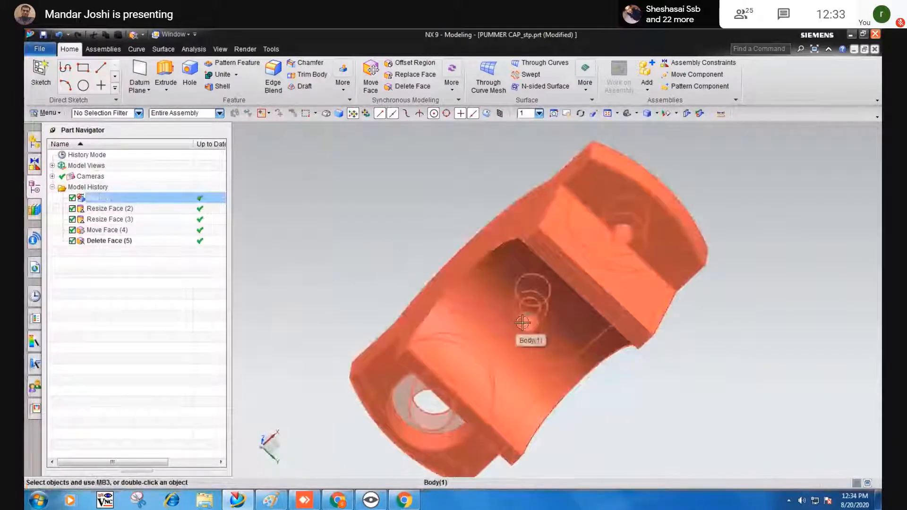
pyautogui.click(411, 86)
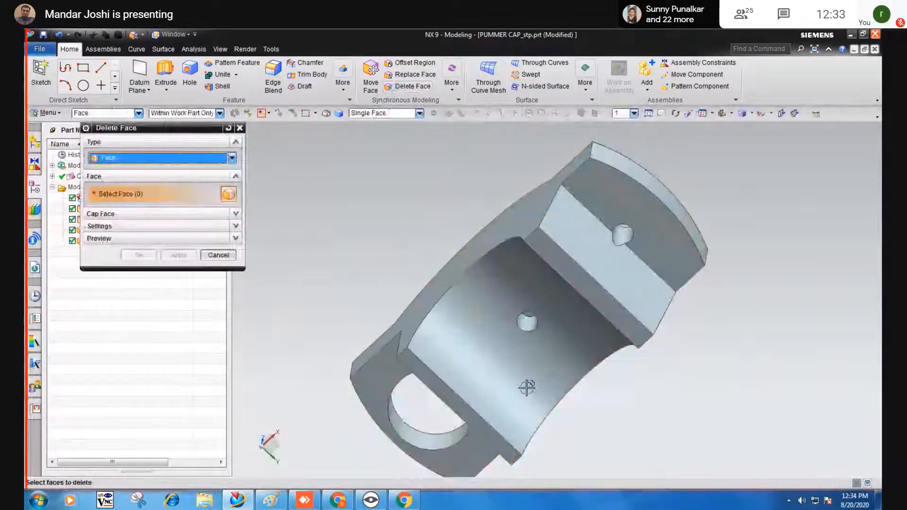
pyautogui.scroll(5, 548, 336)
pyautogui.click(550, 341)
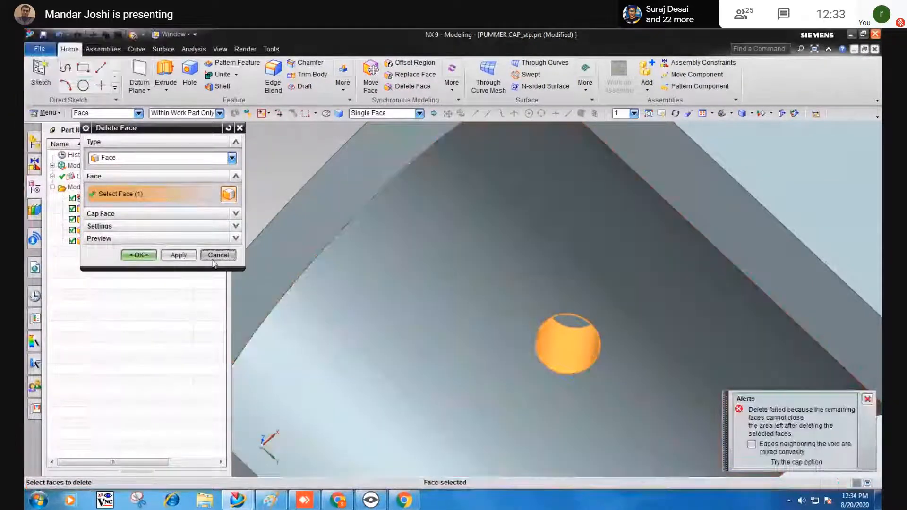
pyautogui.click(218, 256)
pyautogui.scroll(-6, 374, 323)
pyautogui.moveTo(374, 323); pyautogui.dragTo(422, 376, button='middle')
pyautogui.click(221, 51)
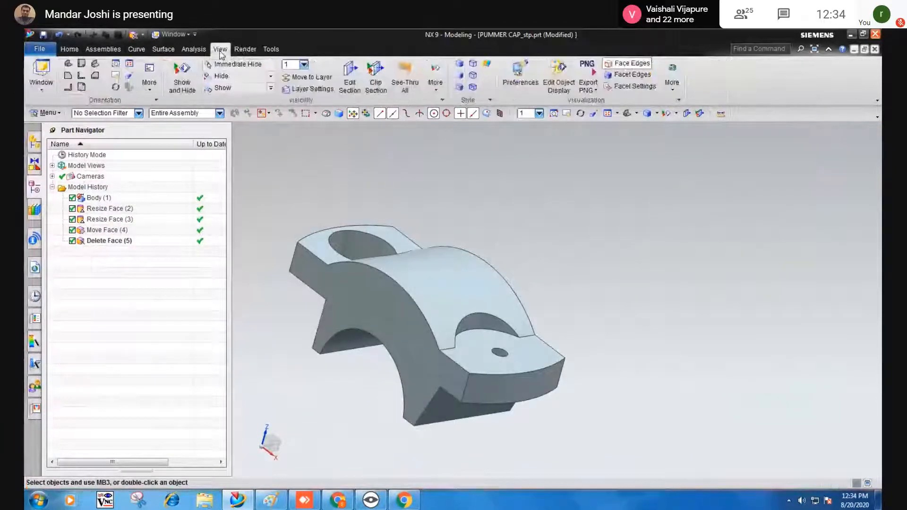
pyautogui.click(348, 83)
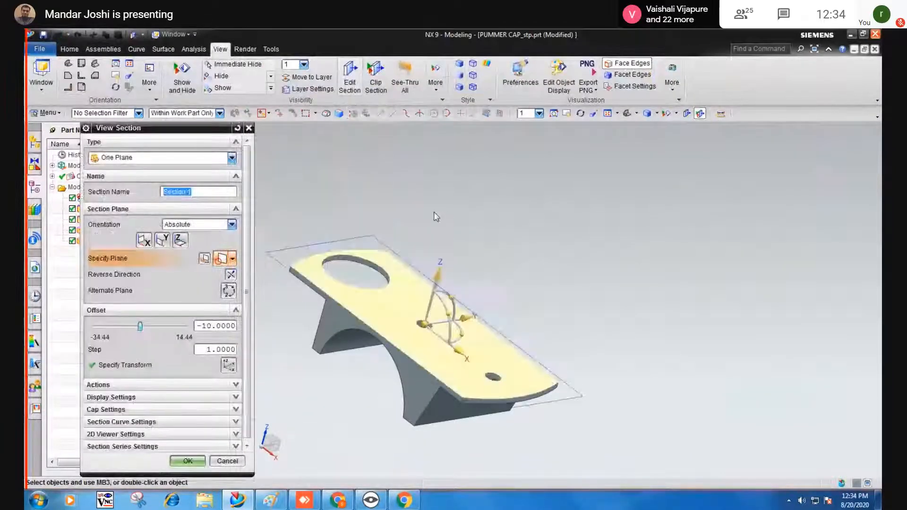
pyautogui.moveTo(441, 263); pyautogui.dragTo(449, 231)
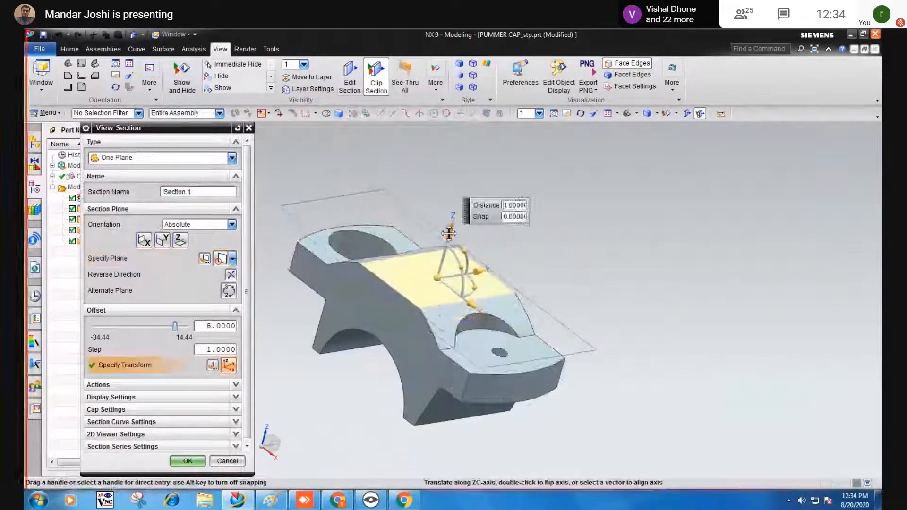
pyautogui.click(162, 240)
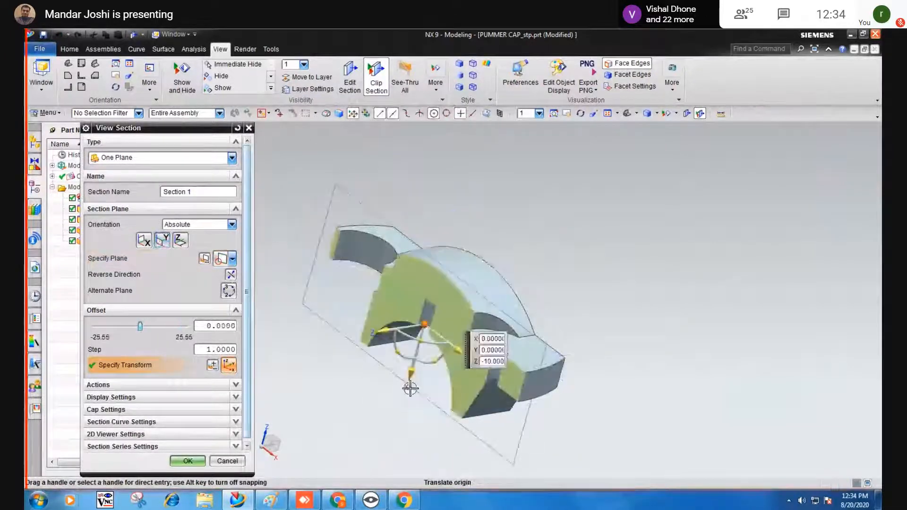
pyautogui.moveTo(405, 375); pyautogui.dragTo(455, 346, button='middle')
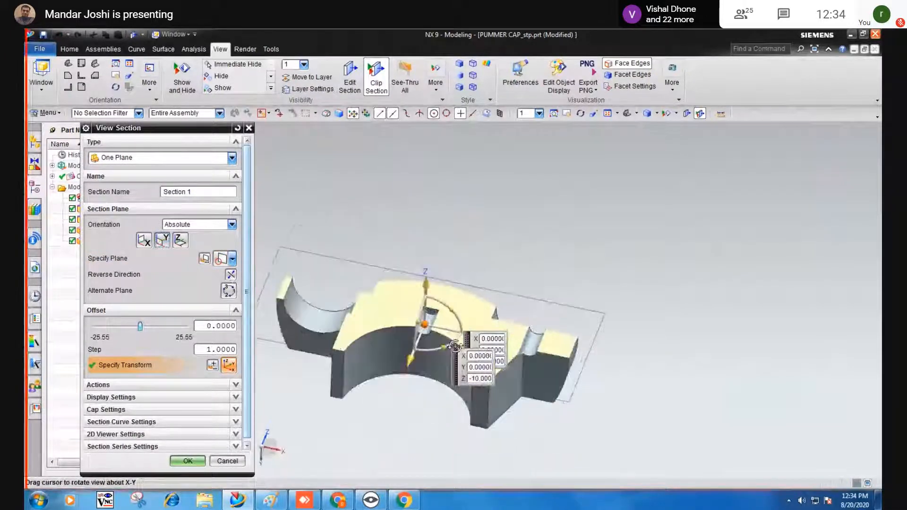
pyautogui.click(227, 461)
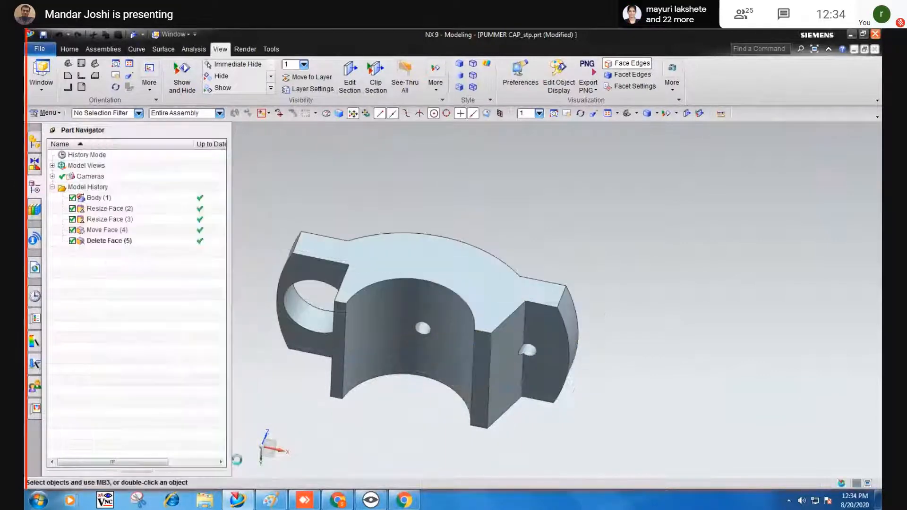
pyautogui.click(68, 49)
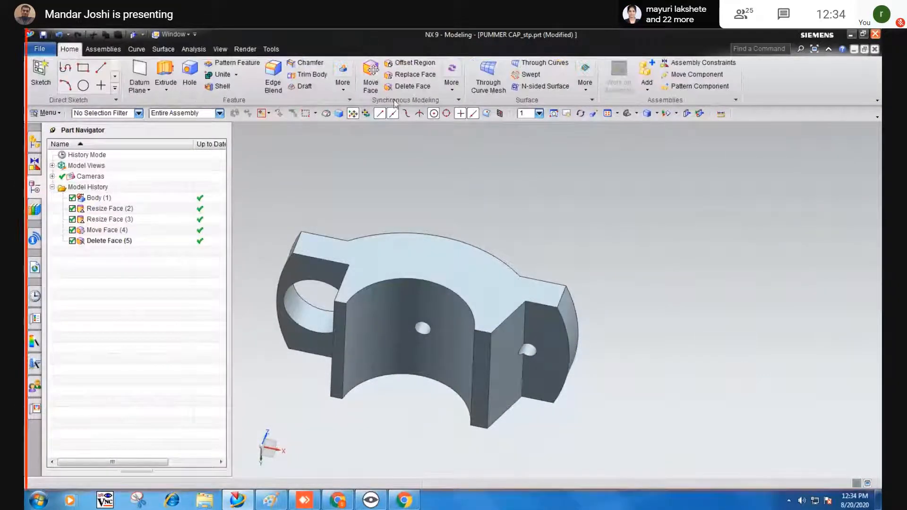
# Delete the hole together with the large inner curved bearing face, then orbit to an isometric view.
pyautogui.click(412, 86)
pyautogui.scroll(3, 423, 284)
pyautogui.click(423, 285)
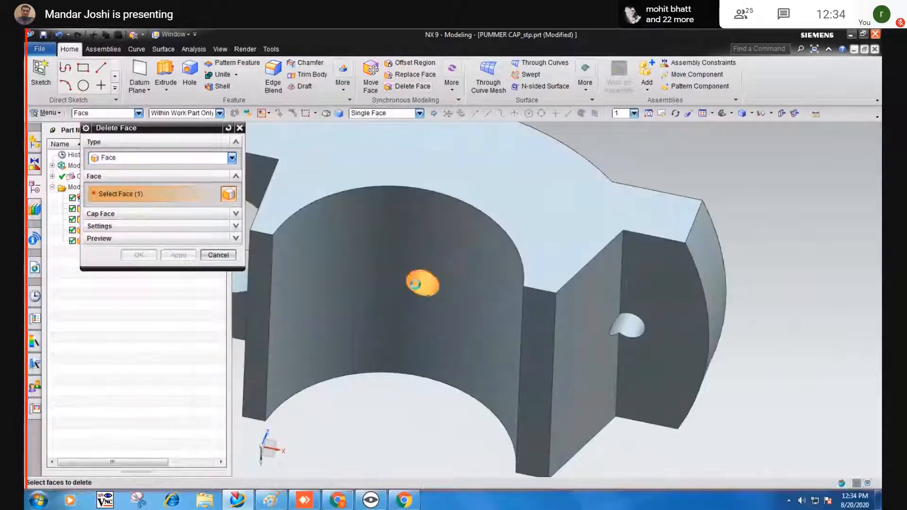
pyautogui.scroll(-3, 421, 283)
pyautogui.moveTo(421, 284); pyautogui.dragTo(423, 273, button='middle')
pyautogui.scroll(3, 423, 273)
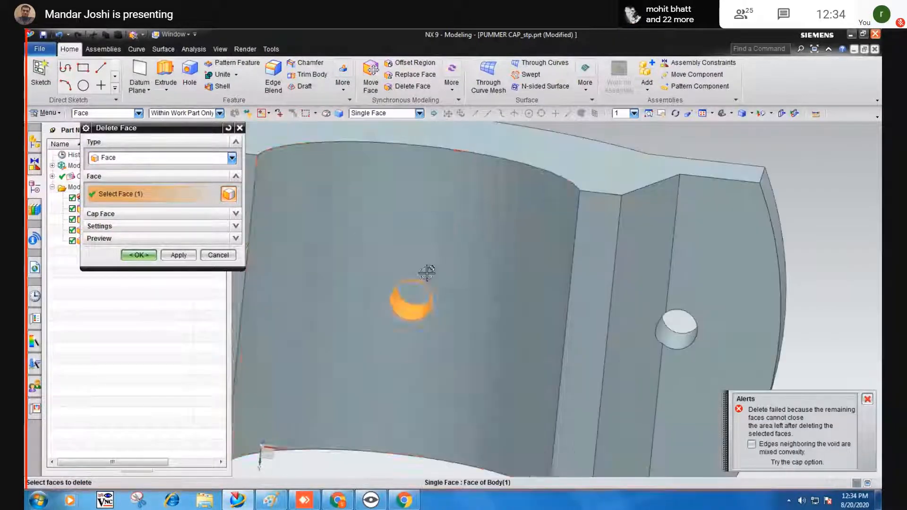
pyautogui.click(418, 298)
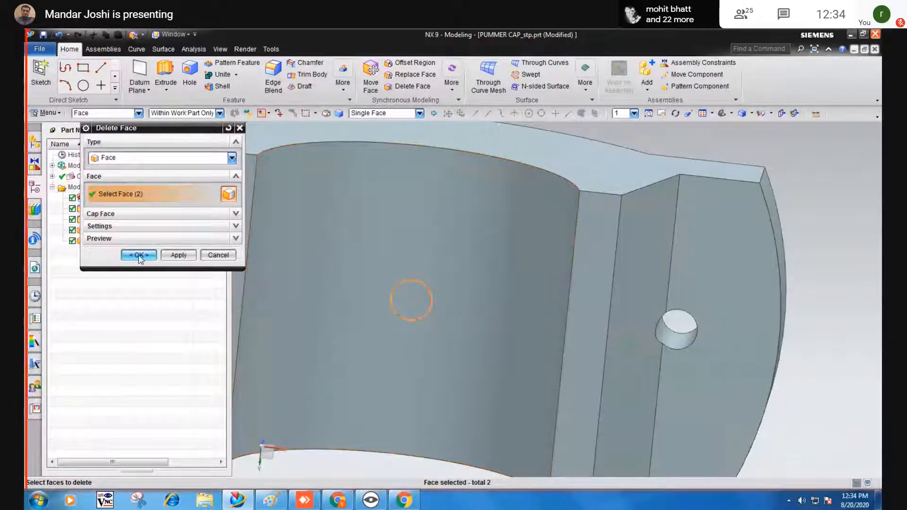
pyautogui.middleClick(302, 320)
pyautogui.scroll(-3, 342, 301)
pyautogui.scroll(-2, 343, 301)
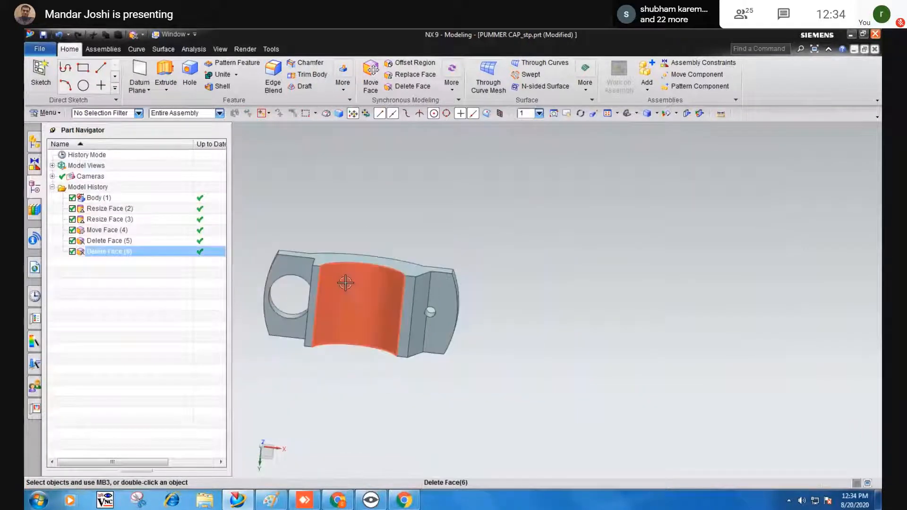
pyautogui.moveTo(342, 301); pyautogui.dragTo(307, 329, button='middle')
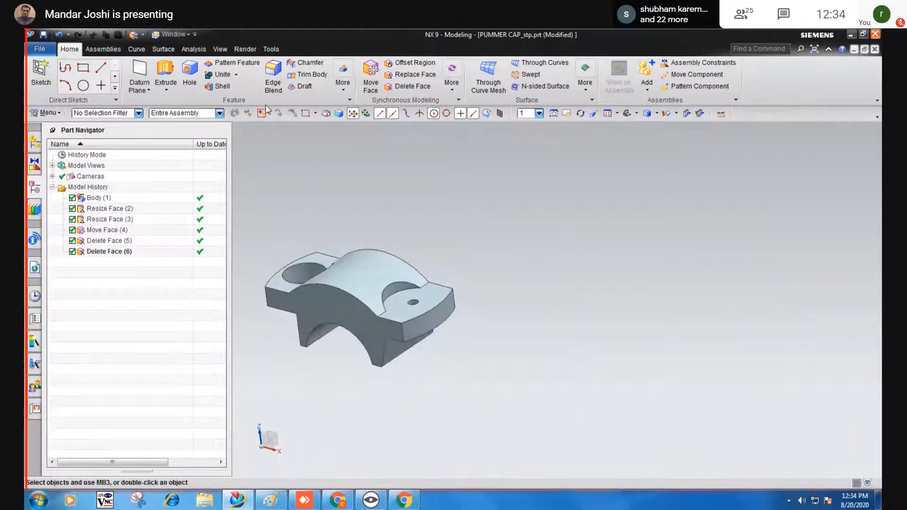
pyautogui.click(219, 50)
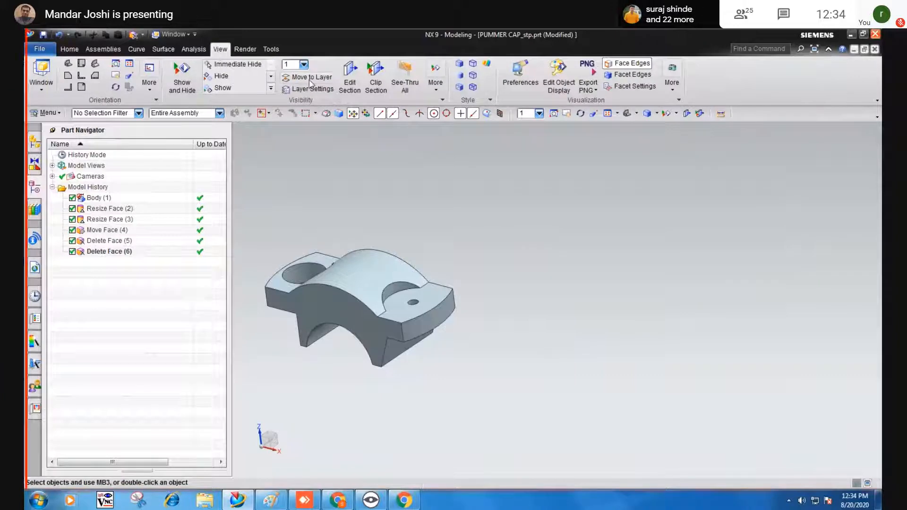
pyautogui.click(350, 72)
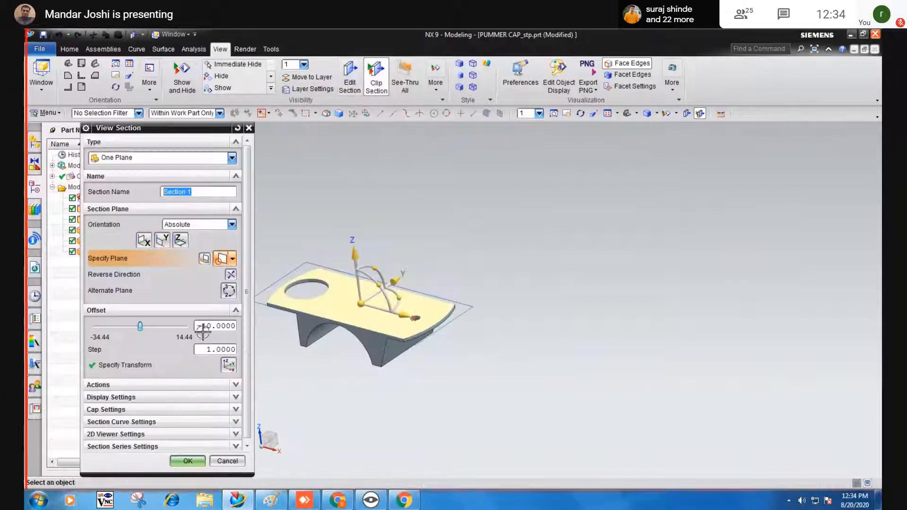
pyautogui.click(162, 240)
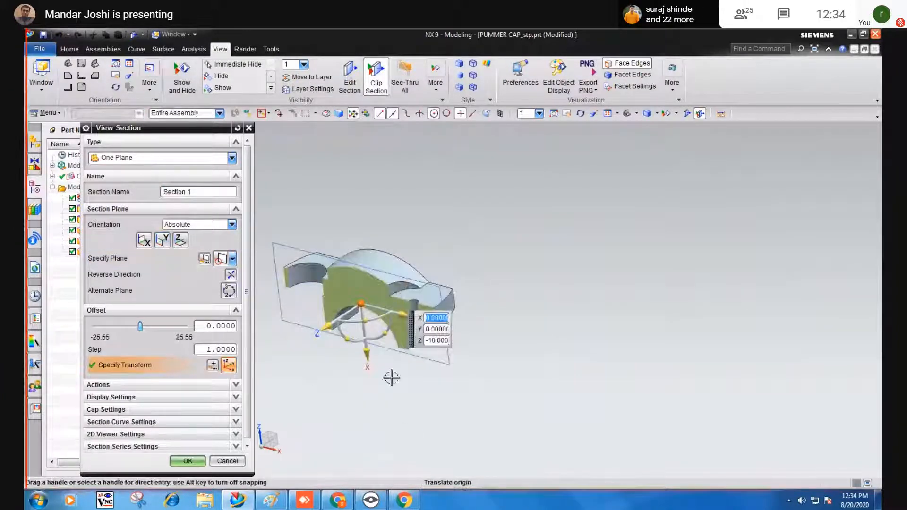
pyautogui.moveTo(391, 377); pyautogui.dragTo(404, 368, button='middle')
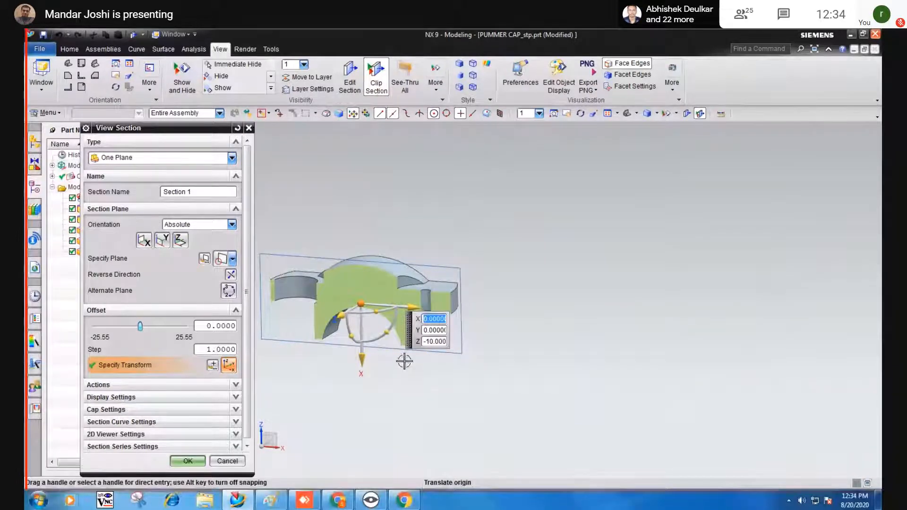
pyautogui.click(233, 460)
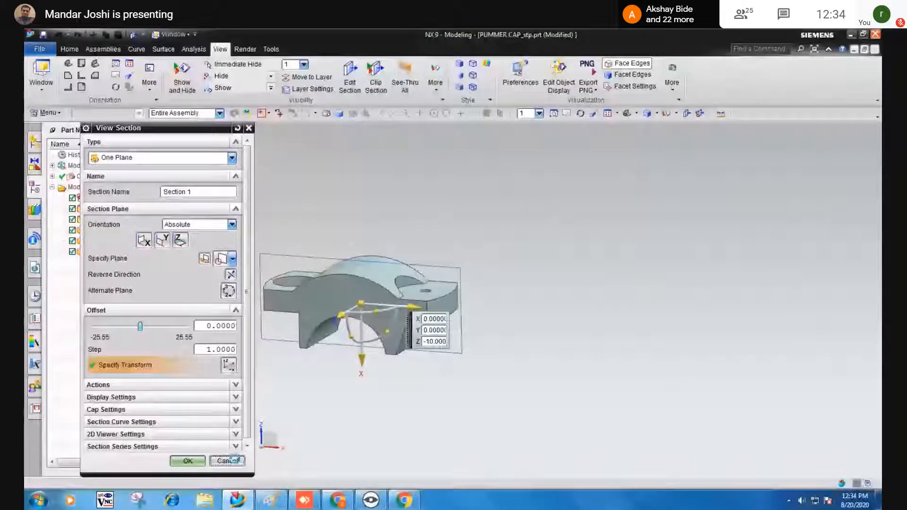
pyautogui.press('End')
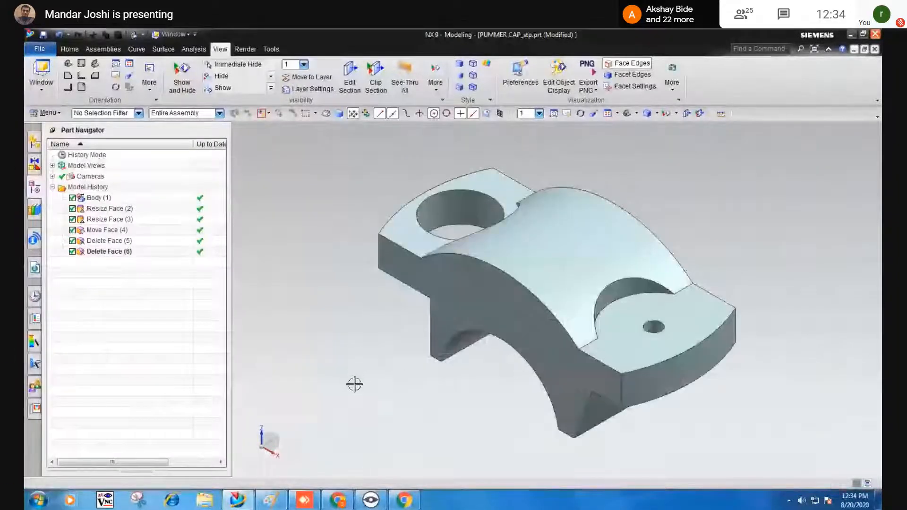
pyautogui.moveTo(354, 383)
pyautogui.mouseDown(button='middle')
pyautogui.moveTo(367, 359)
pyautogui.moveTo(368, 375)
pyautogui.mouseUp(button='middle')
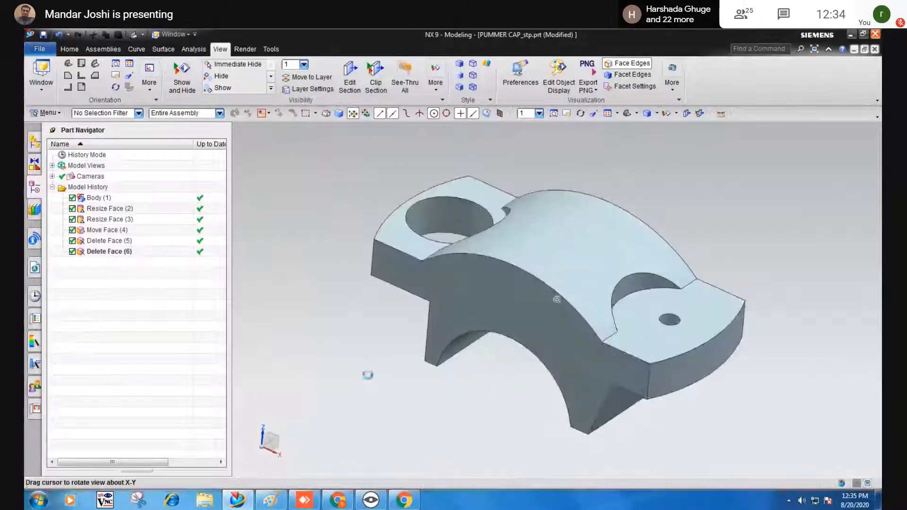
pyautogui.click(70, 53)
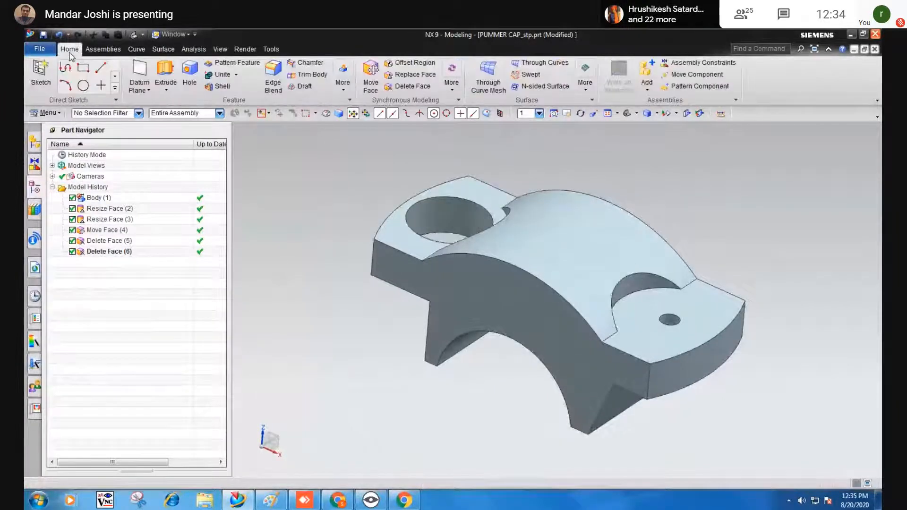
pyautogui.click(59, 114)
pyautogui.moveTo(62, 178)
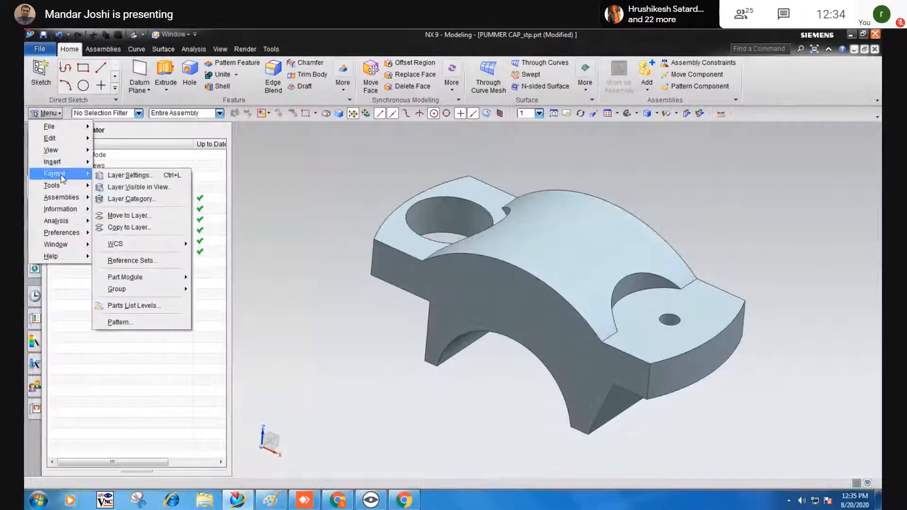
pyautogui.click(324, 361)
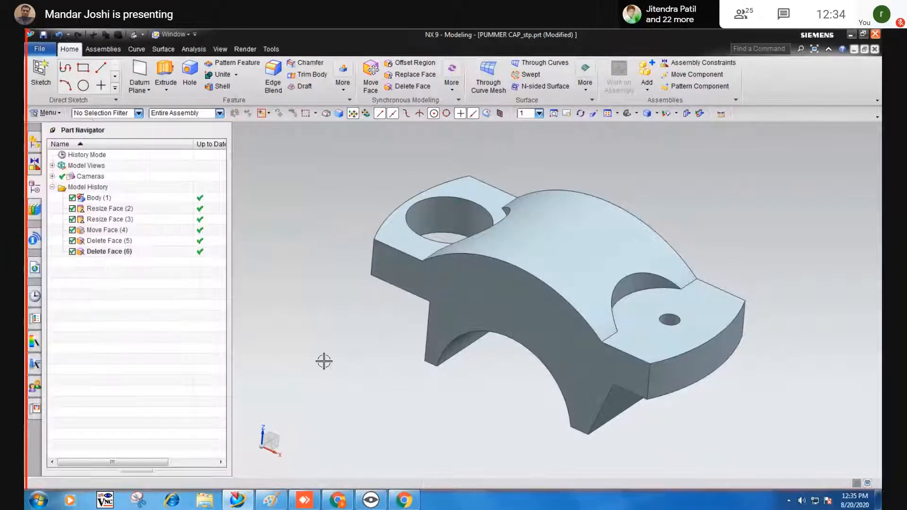
pyautogui.moveTo(324, 361); pyautogui.dragTo(307, 342, button='middle')
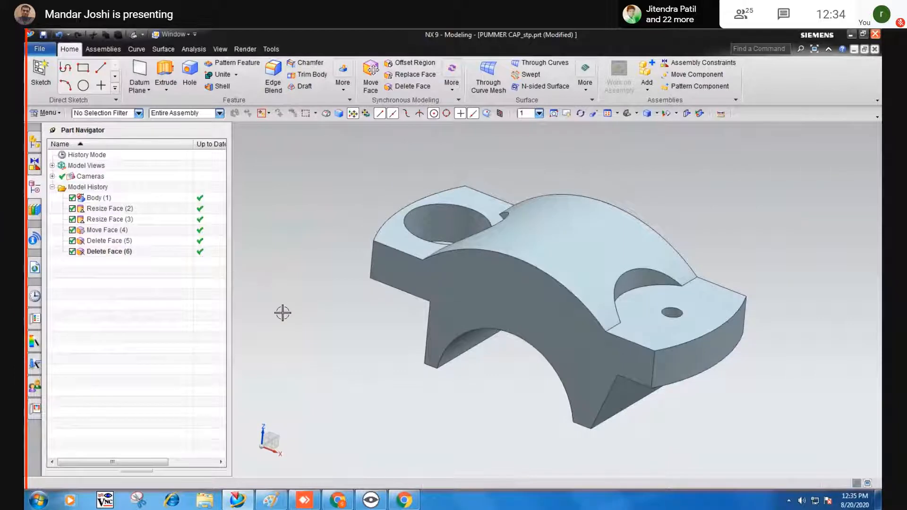
pyautogui.moveTo(283, 311); pyautogui.dragTo(340, 349, button='middle')
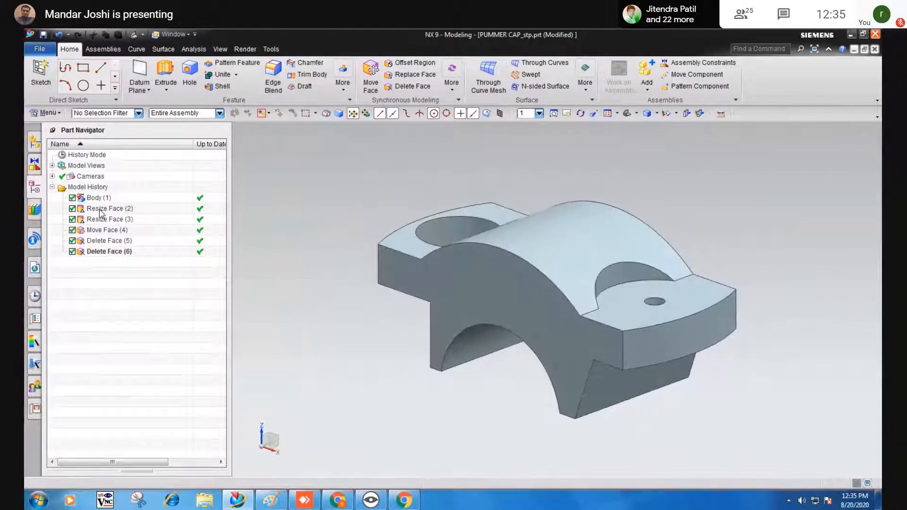
pyautogui.click(100, 209)
pyautogui.click(99, 219)
pyautogui.click(97, 229)
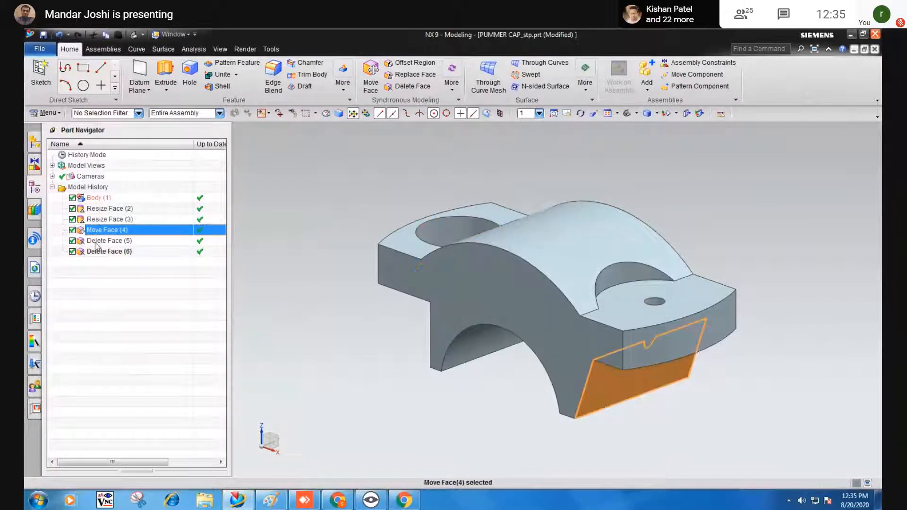
pyautogui.click(96, 241)
pyautogui.click(92, 253)
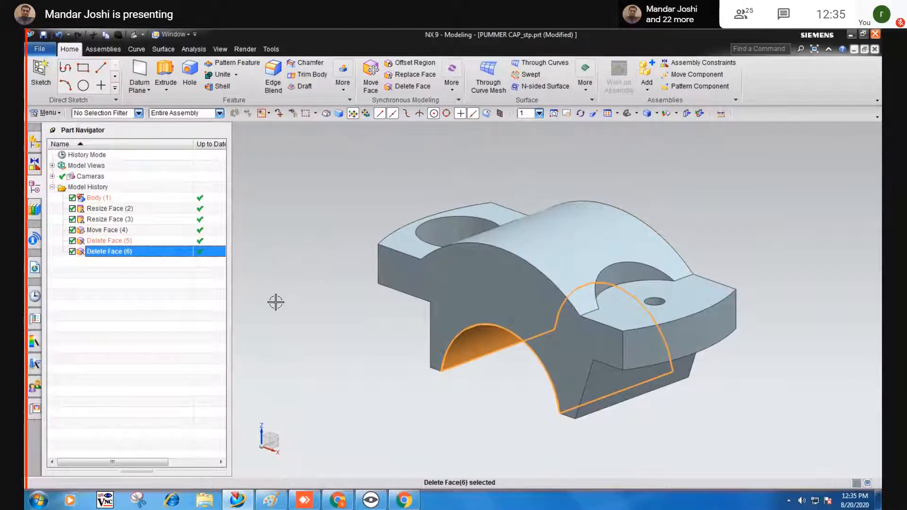
pyautogui.moveTo(279, 304)
pyautogui.mouseDown(button='middle')
pyautogui.moveTo(281, 291)
pyautogui.moveTo(278, 313)
pyautogui.mouseUp(button='middle')
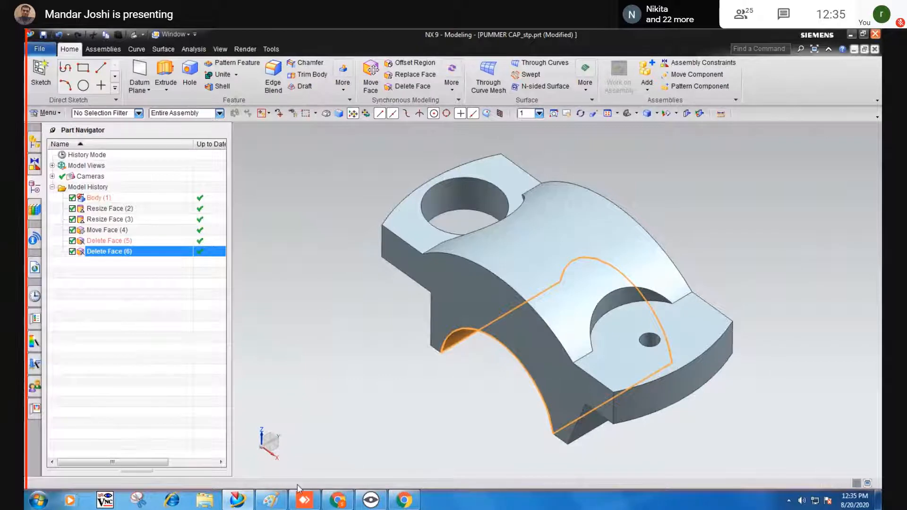
pyautogui.click(271, 500)
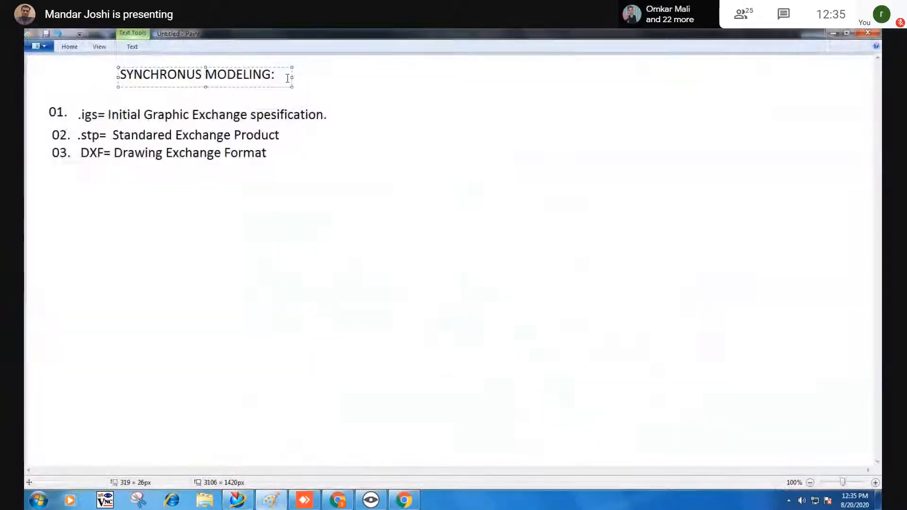
# Widen the heading and type 'Used for only non parametric solid to modify the file.' beside it.
pyautogui.moveTo(293, 77); pyautogui.dragTo(571, 78)
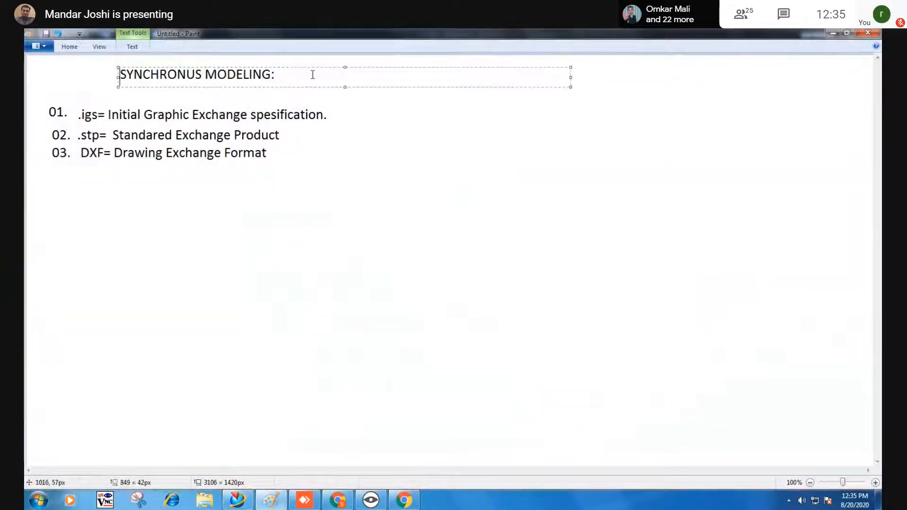
pyautogui.click(312, 137)
pyautogui.click(284, 65)
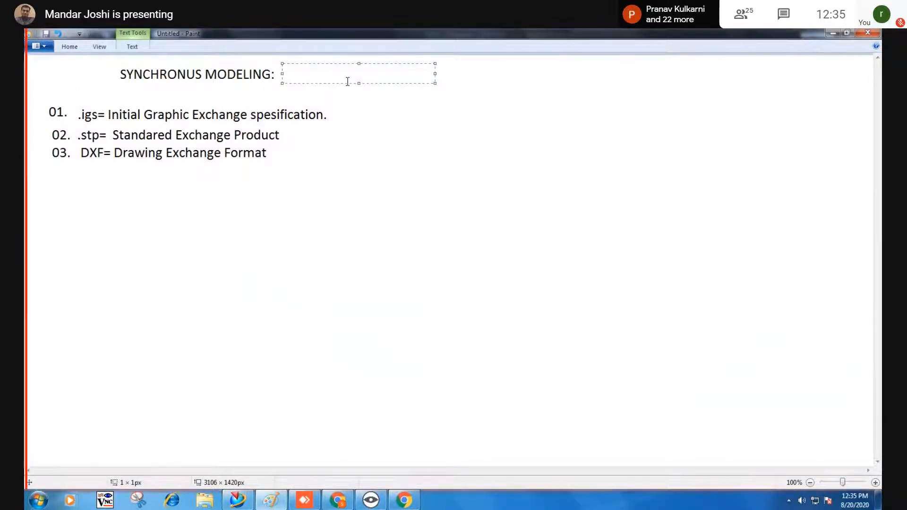
pyautogui.write('Used ')
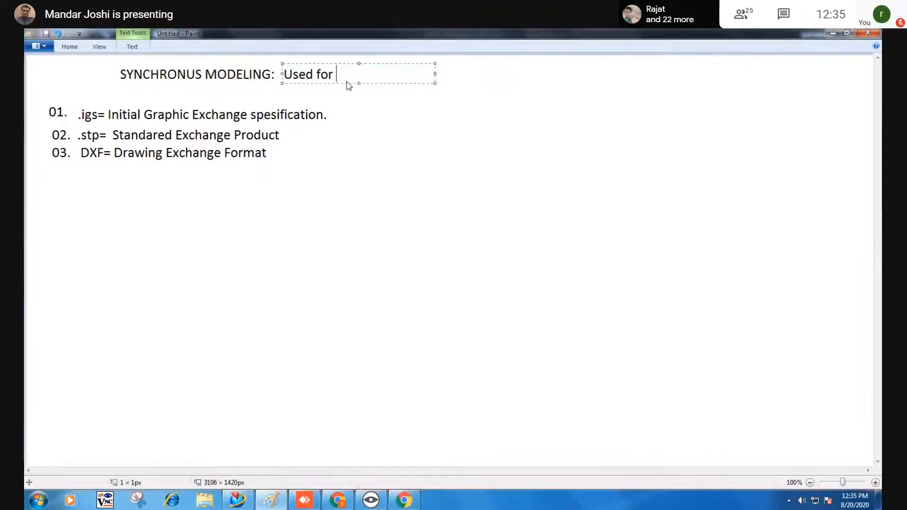
pyautogui.write('for ')
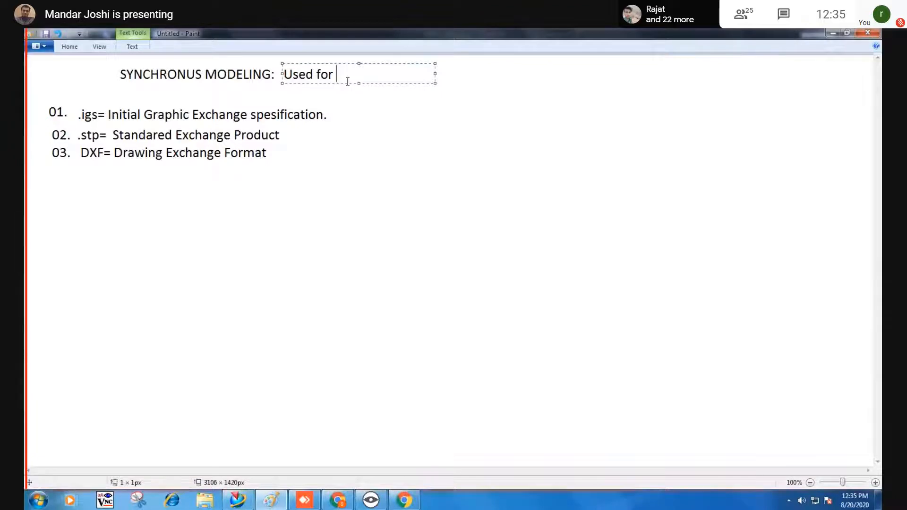
pyautogui.write('only ')
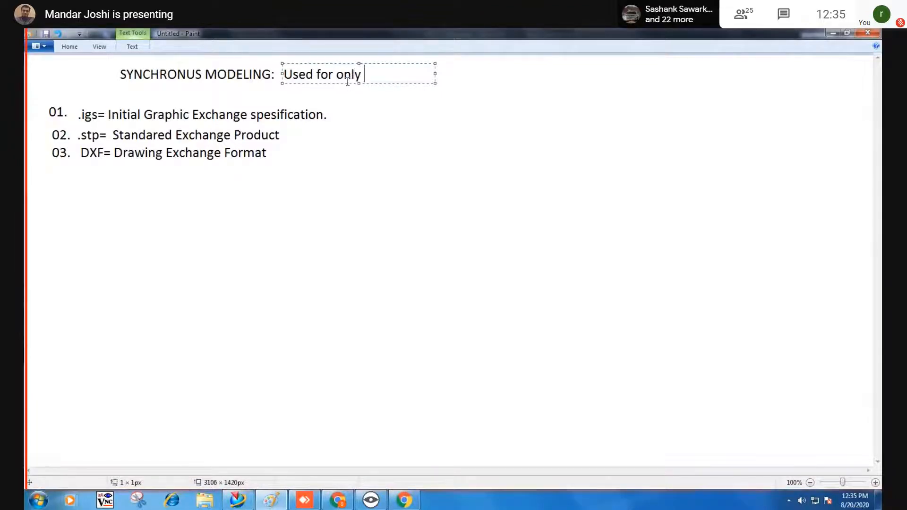
pyautogui.write('non parametric solid')
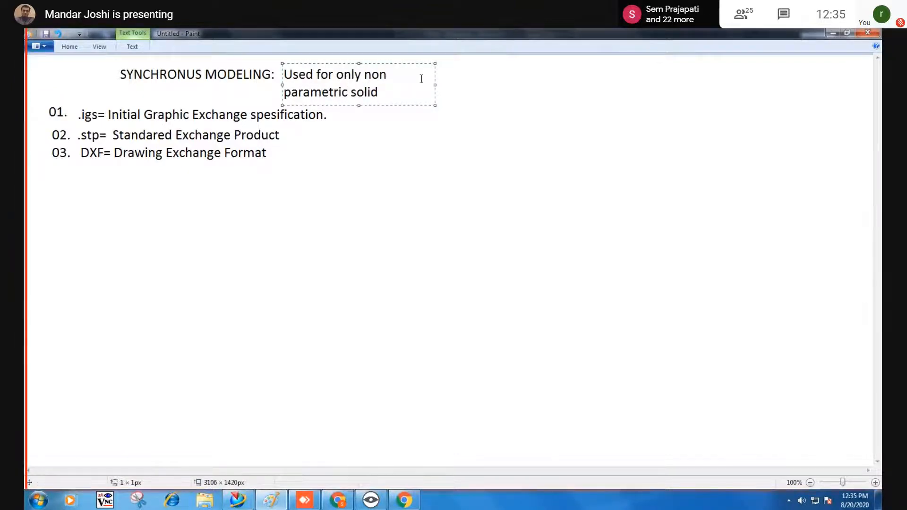
pyautogui.moveTo(435, 85); pyautogui.dragTo(800, 87)
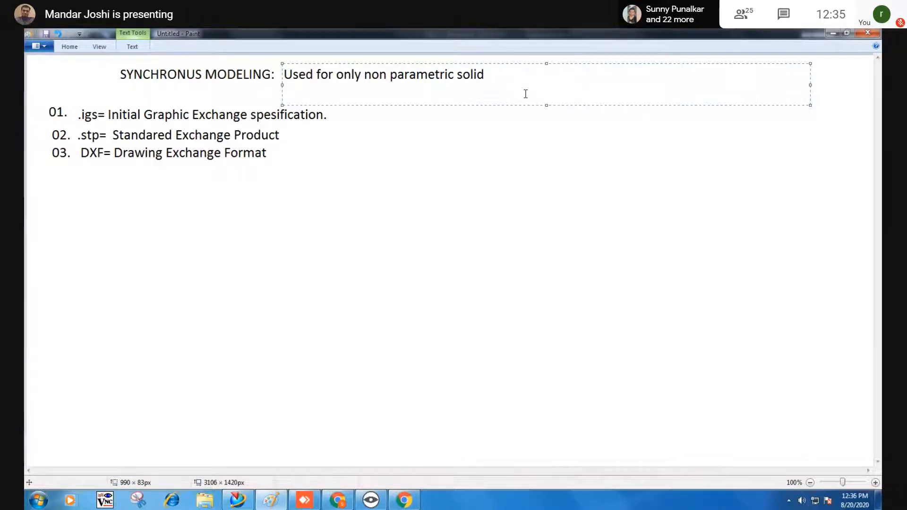
pyautogui.write('.')
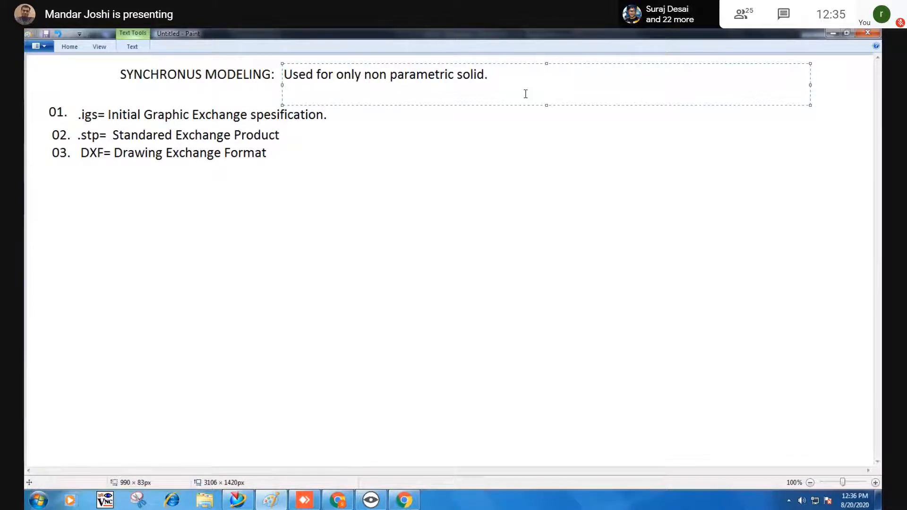
pyautogui.press('BackSpace')
pyautogui.write('to modi')
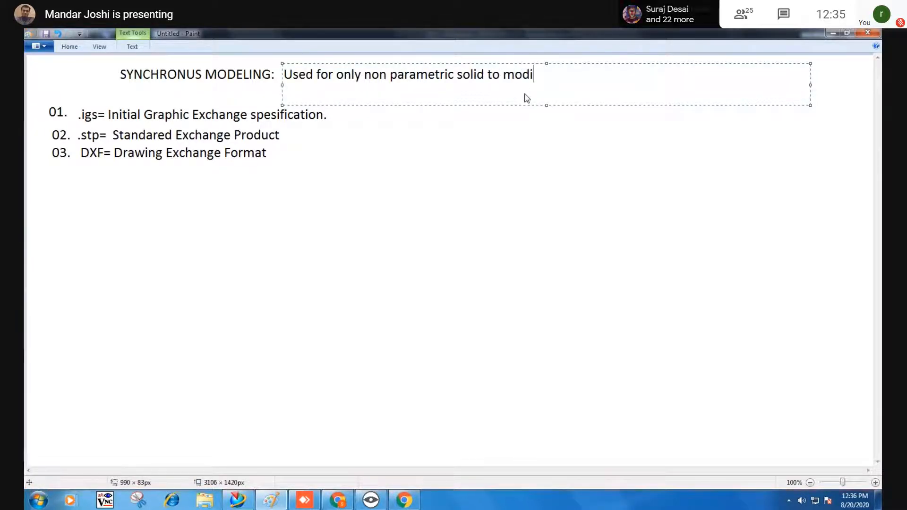
pyautogui.write('fy ')
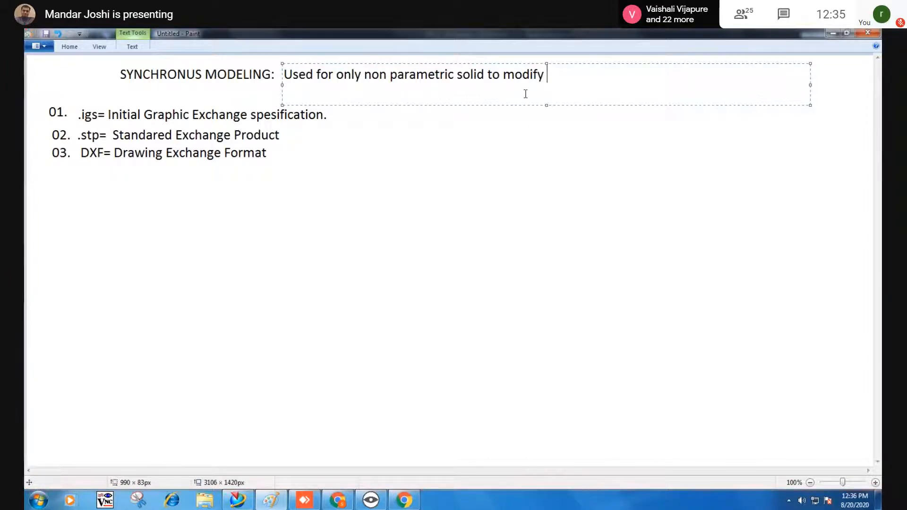
pyautogui.write('the file')
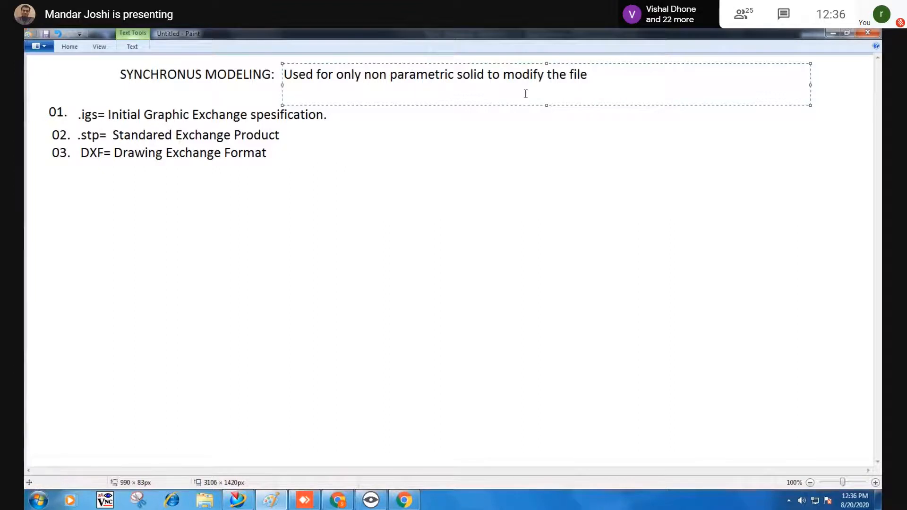
pyautogui.write('.')
# Underline the whole definition sentence and commit the text.
pyautogui.moveTo(599, 77); pyautogui.dragTo(253, 76)
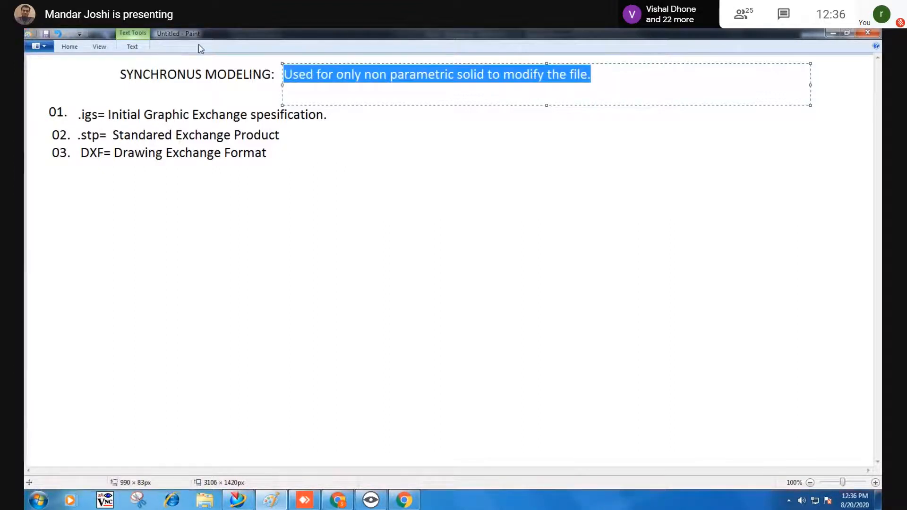
pyautogui.hotkey('ctrl', 'u')
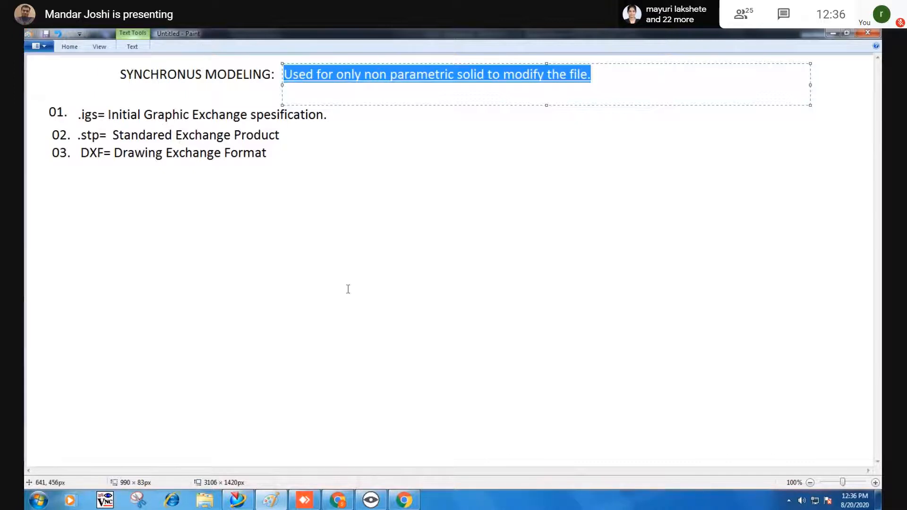
pyautogui.click(424, 290)
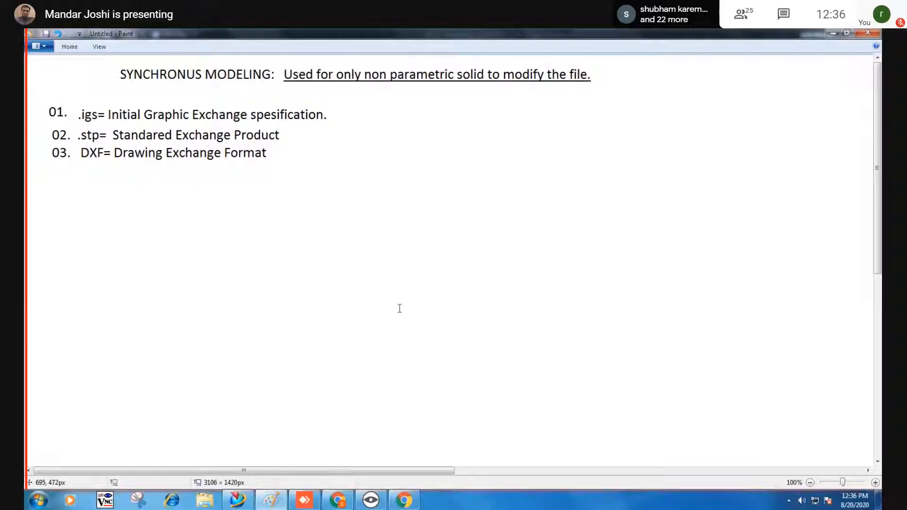
# Minimize Paint, tilt the plummer cap to a lower view, and clear the selection.
pyautogui.click(834, 32)
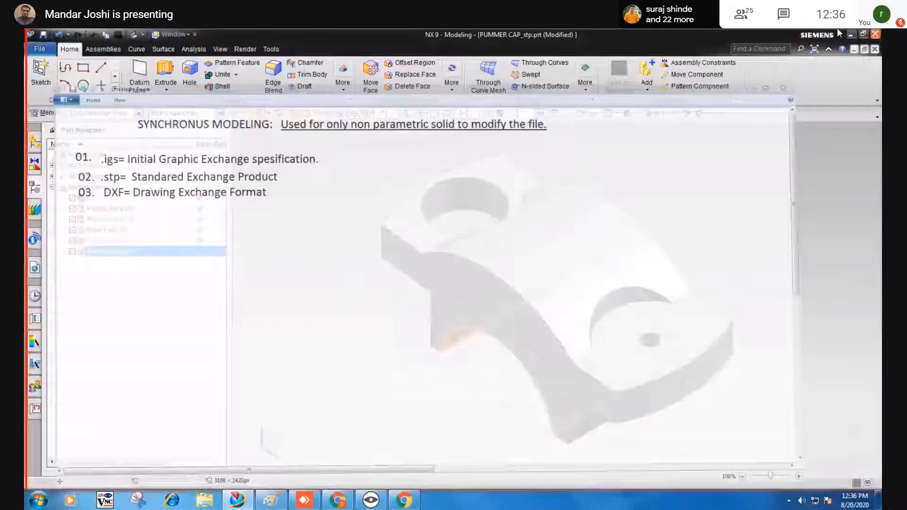
pyautogui.moveTo(652, 260); pyautogui.dragTo(288, 247, button='middle')
pyautogui.click(695, 213)
pyautogui.press('Escape')
pyautogui.rightClick(283, 245)
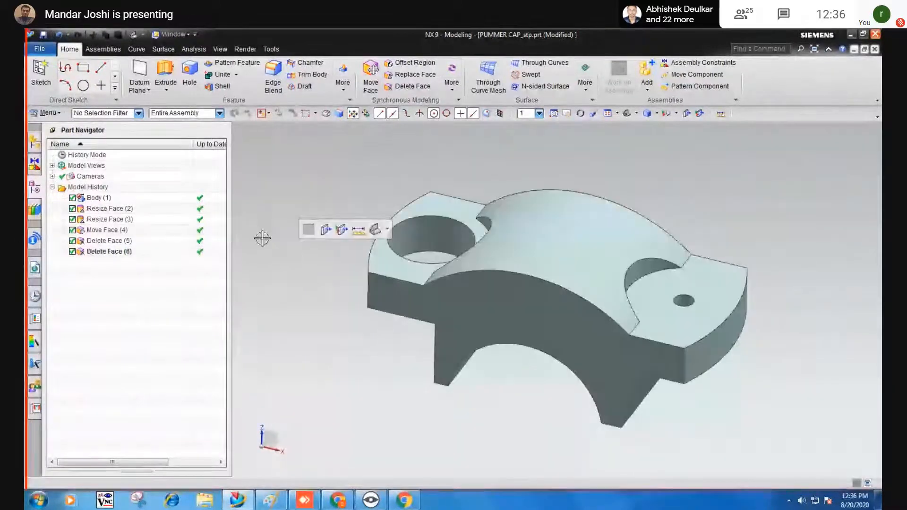
# Bring up the Menu > Insert > Synchronous Modeling command list.
pyautogui.click(46, 112)
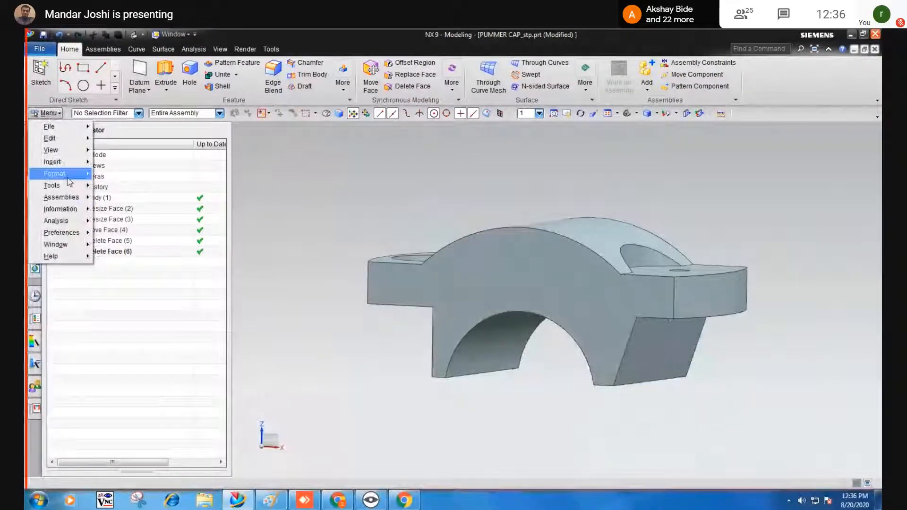
pyautogui.moveTo(57, 162)
pyautogui.moveTo(153, 350)
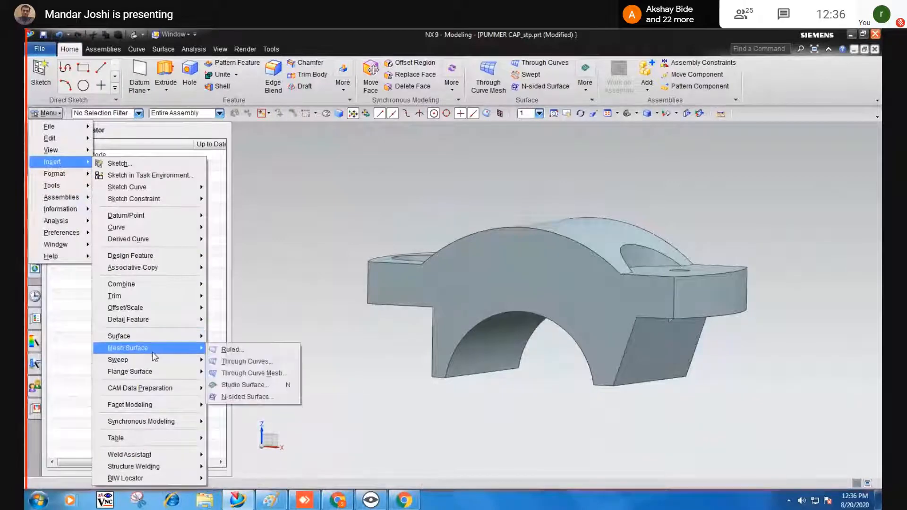
pyautogui.moveTo(151, 421)
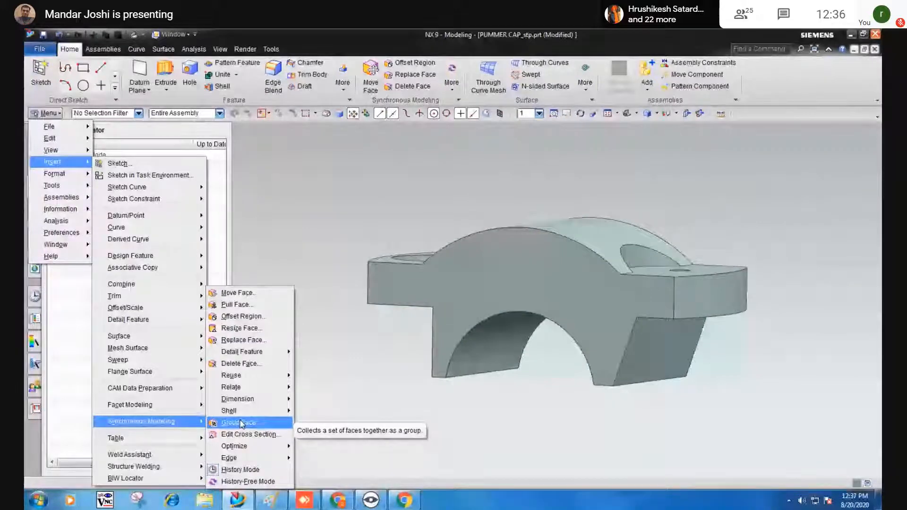
# Pull the cap's front face out 5 mm as a straight distance, then orbit to inspect it.
pyautogui.click(232, 304)
pyautogui.click(443, 318)
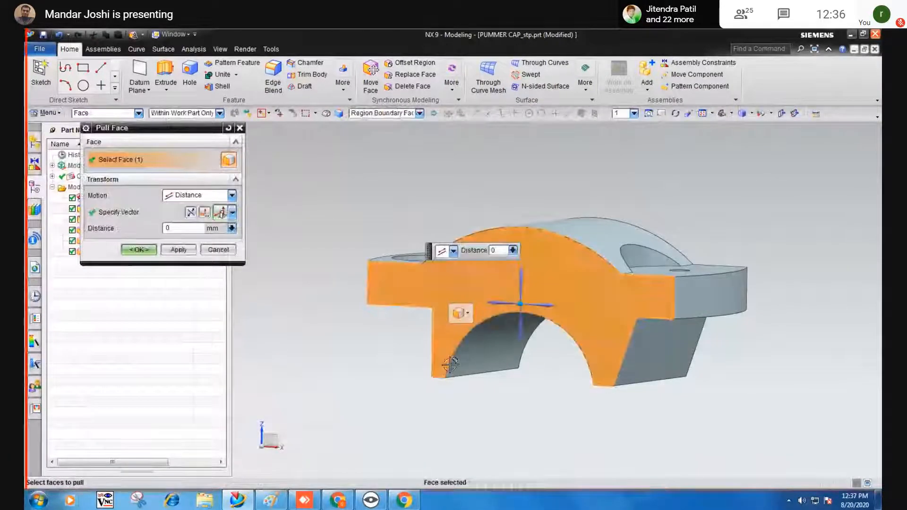
pyautogui.moveTo(449, 317); pyautogui.dragTo(459, 399, button='middle')
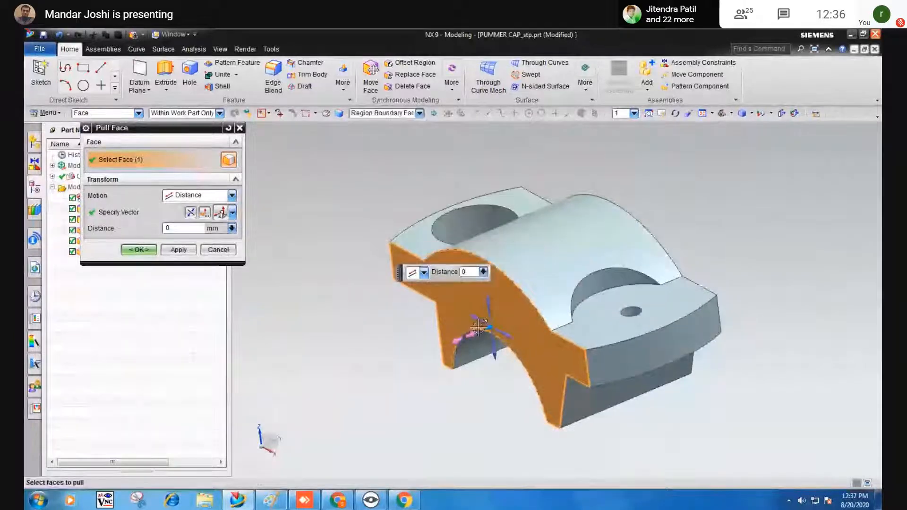
pyautogui.moveTo(483, 328); pyautogui.dragTo(469, 336)
pyautogui.click(198, 195)
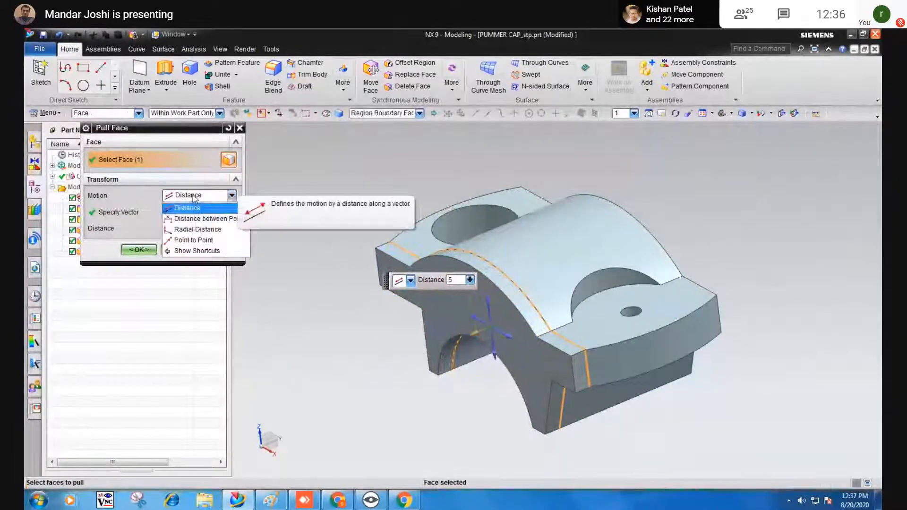
pyautogui.click(188, 205)
pyautogui.click(138, 250)
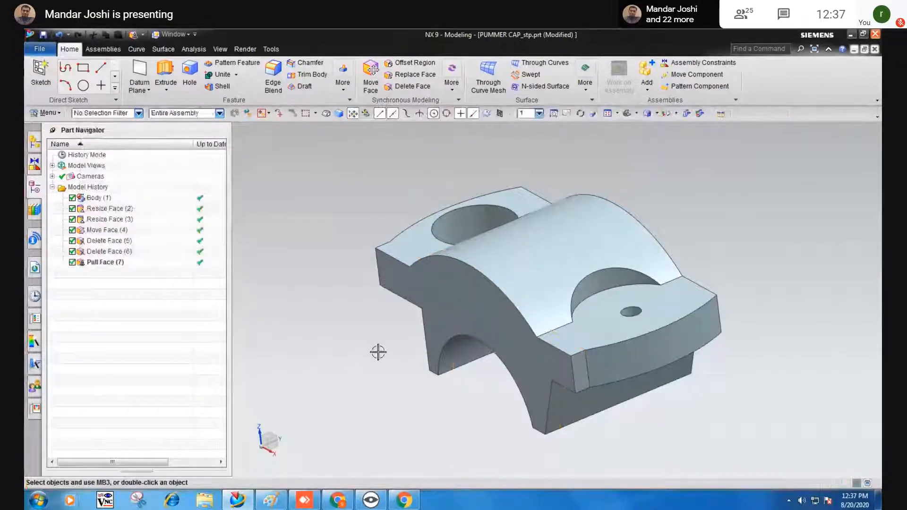
pyautogui.moveTo(376, 352)
pyautogui.mouseDown(button='middle')
pyautogui.moveTo(376, 336)
pyautogui.moveTo(369, 339)
pyautogui.mouseUp(button='middle')
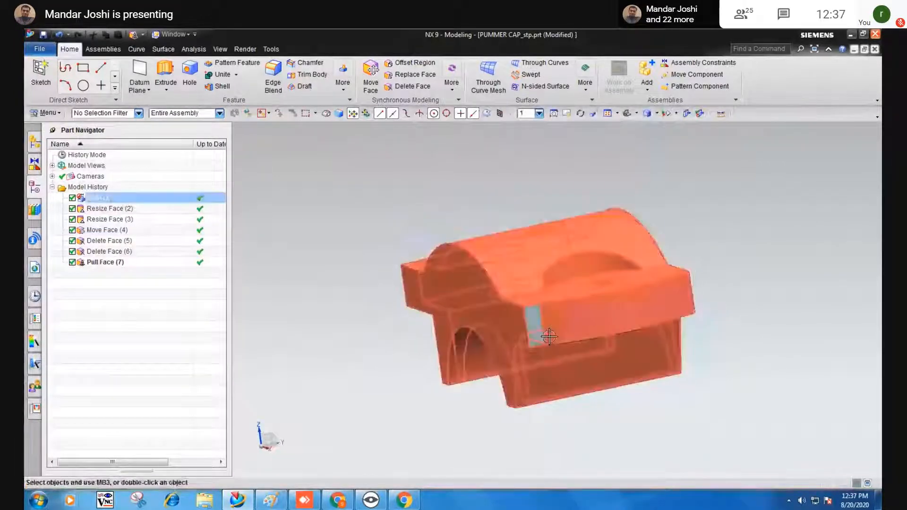
pyautogui.moveTo(439, 338); pyautogui.dragTo(457, 348, button='middle')
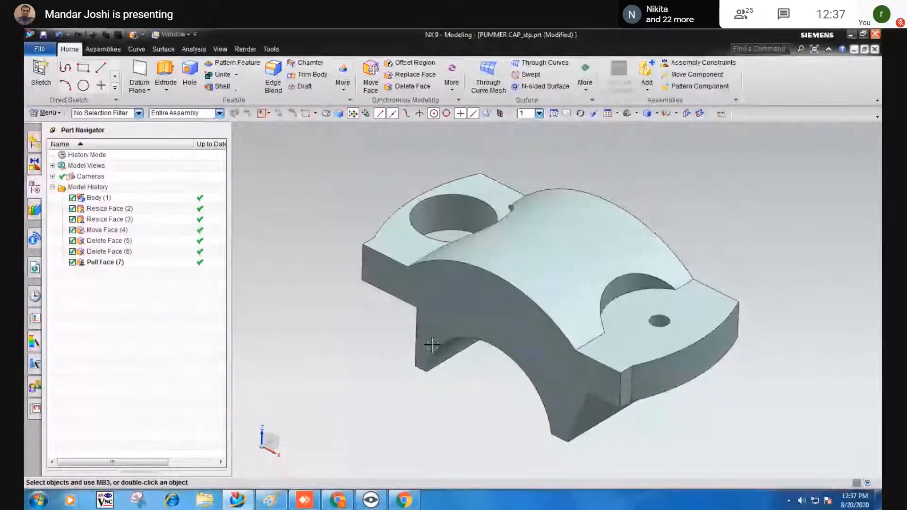
pyautogui.moveTo(432, 345); pyautogui.dragTo(448, 309, button='middle')
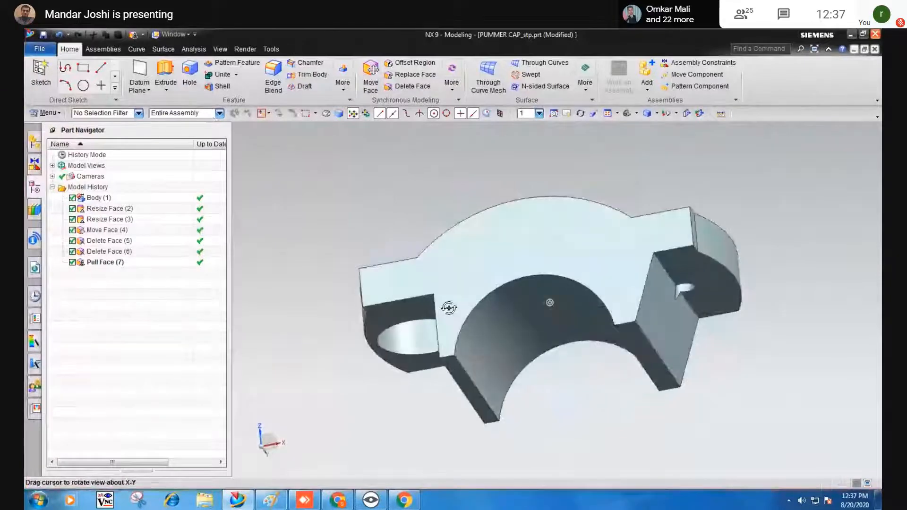
pyautogui.click(395, 76)
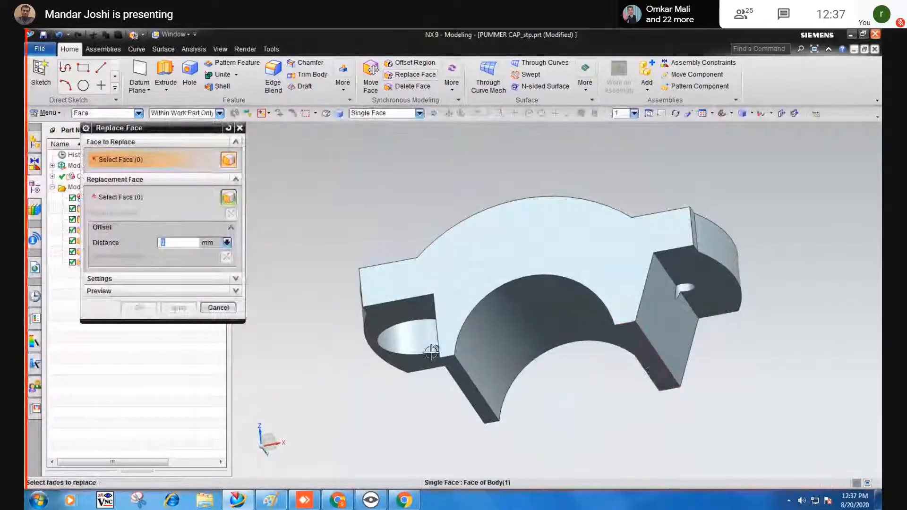
pyautogui.moveTo(431, 352); pyautogui.dragTo(608, 367, button='middle')
pyautogui.click(626, 317)
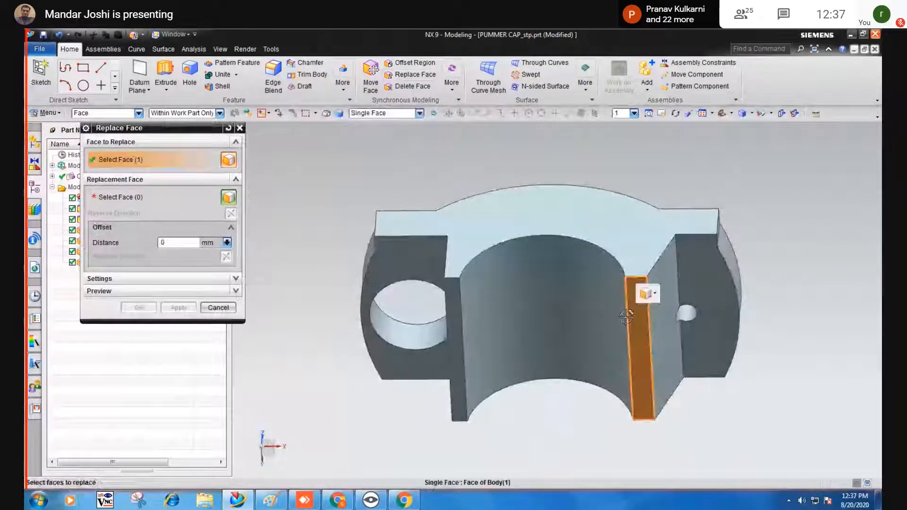
pyautogui.click(155, 202)
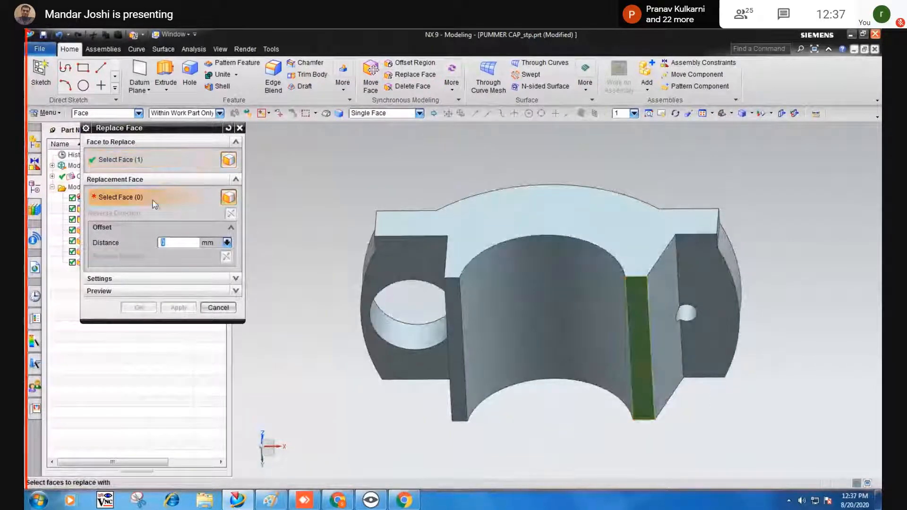
pyautogui.click(704, 302)
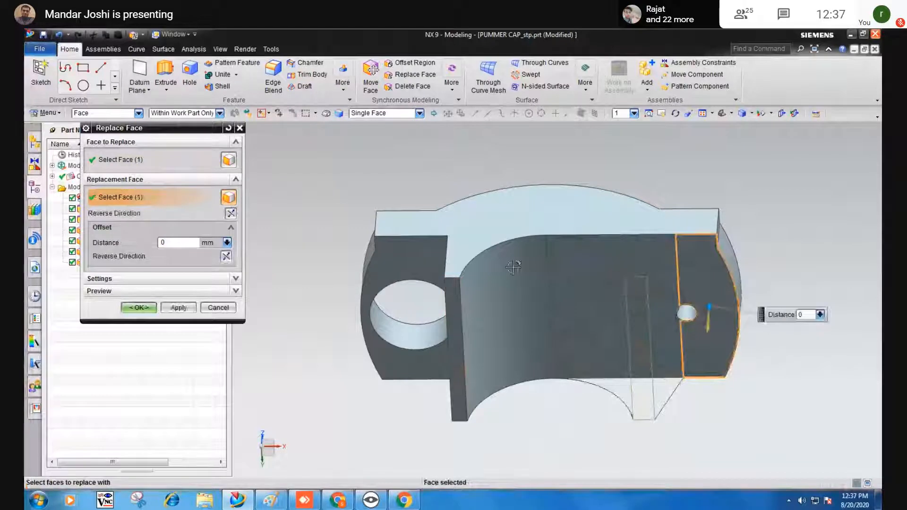
pyautogui.click(139, 307)
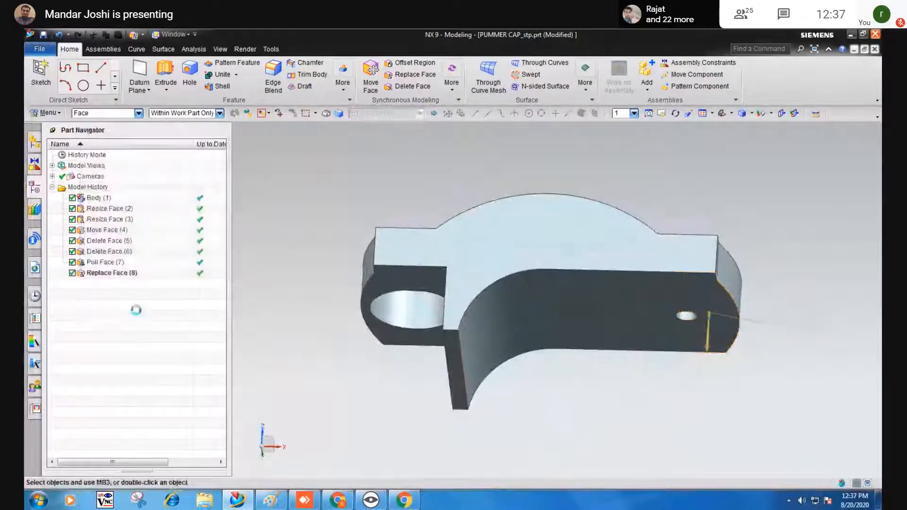
pyautogui.moveTo(606, 388)
pyautogui.mouseDown(button='middle')
pyautogui.moveTo(595, 373)
pyautogui.moveTo(601, 365)
pyautogui.moveTo(596, 376)
pyautogui.mouseUp(button='middle')
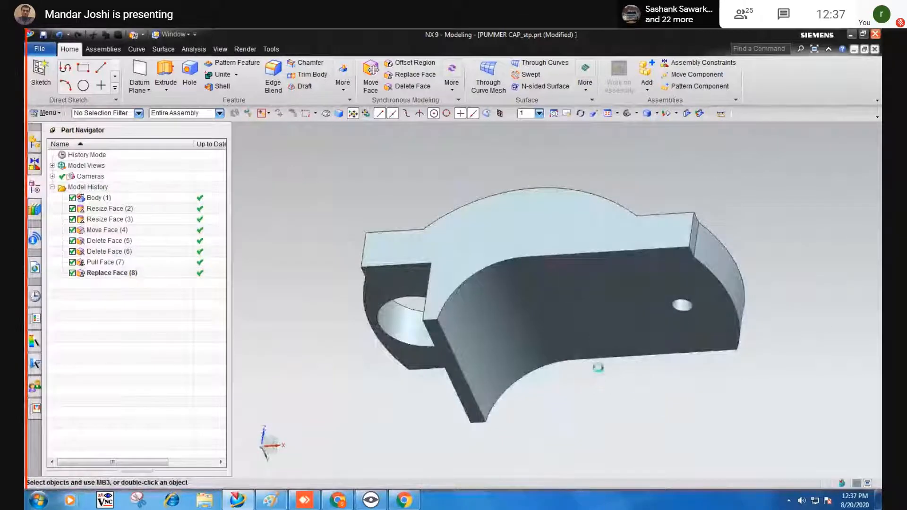
pyautogui.hotkey('ctrl', 'z')
pyautogui.click(706, 305)
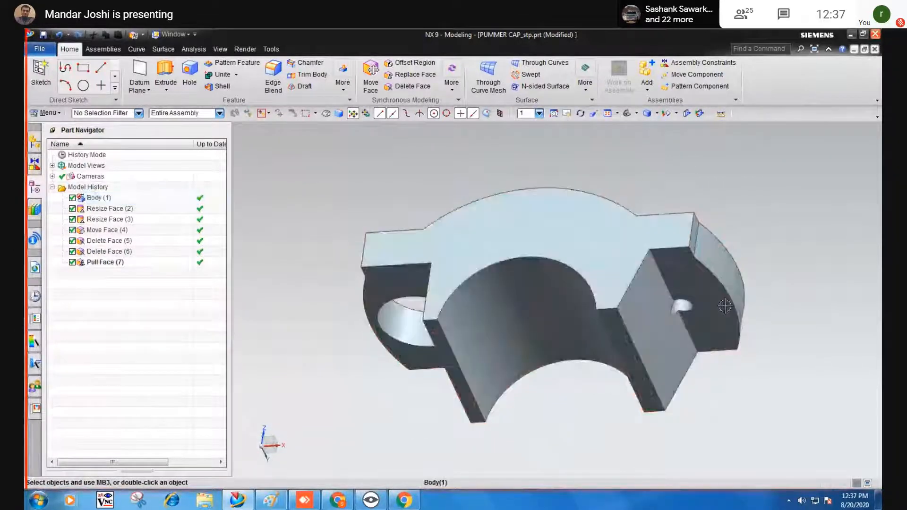
pyautogui.moveTo(723, 304); pyautogui.dragTo(712, 251, button='middle')
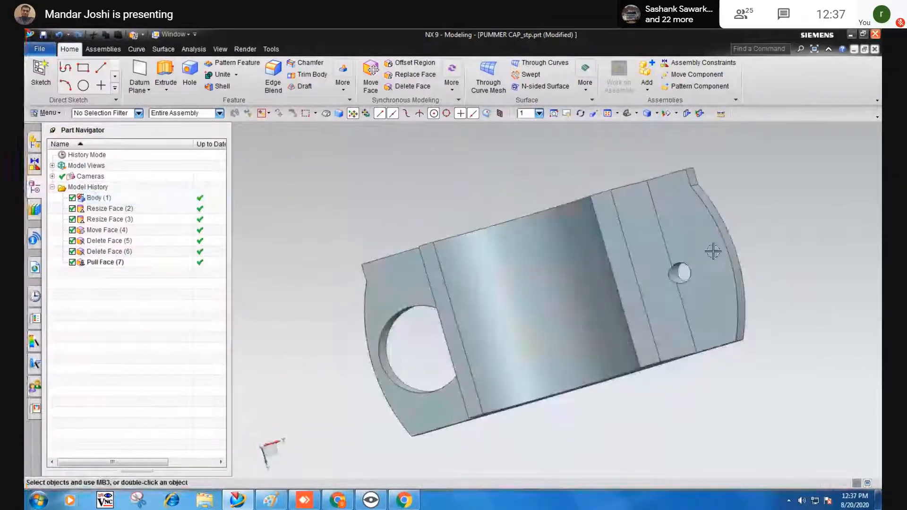
pyautogui.click(722, 313)
pyautogui.click(785, 225)
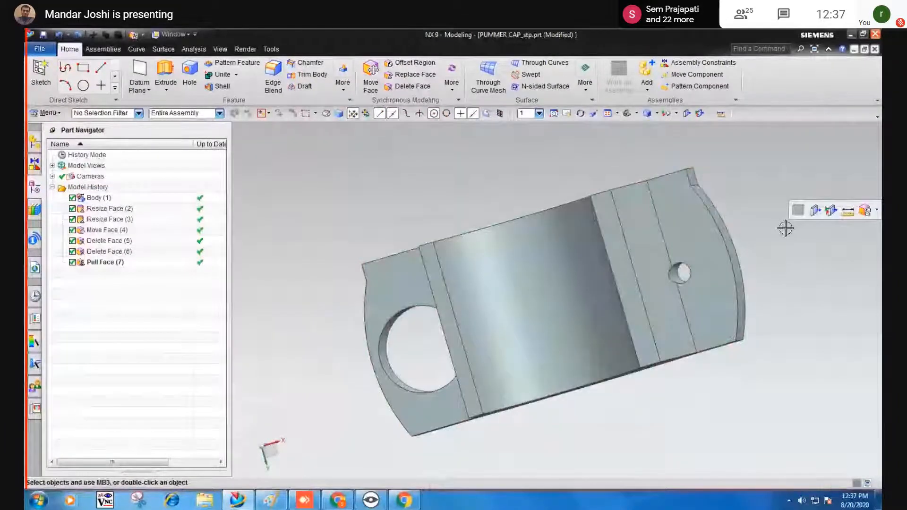
pyautogui.moveTo(786, 228); pyautogui.dragTo(614, 269, button='middle')
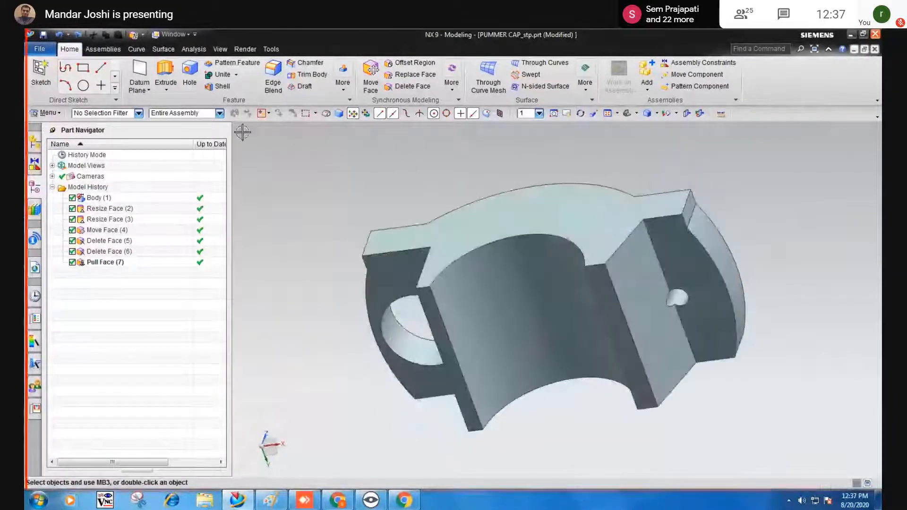
pyautogui.moveTo(527, 279); pyautogui.dragTo(526, 366, button='middle')
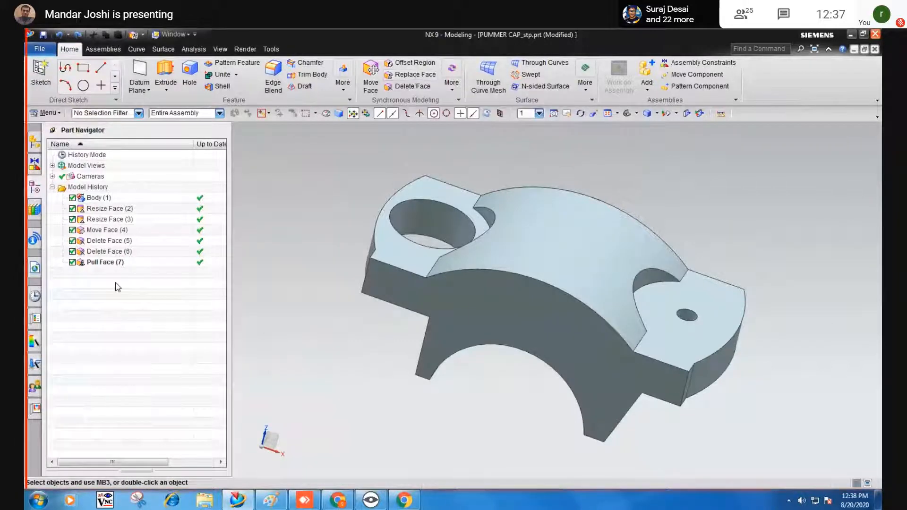
# In Paint, pencil ticks beside items 01 and 02 and arrows after their .igs and .stp definitions.
pyautogui.click(271, 500)
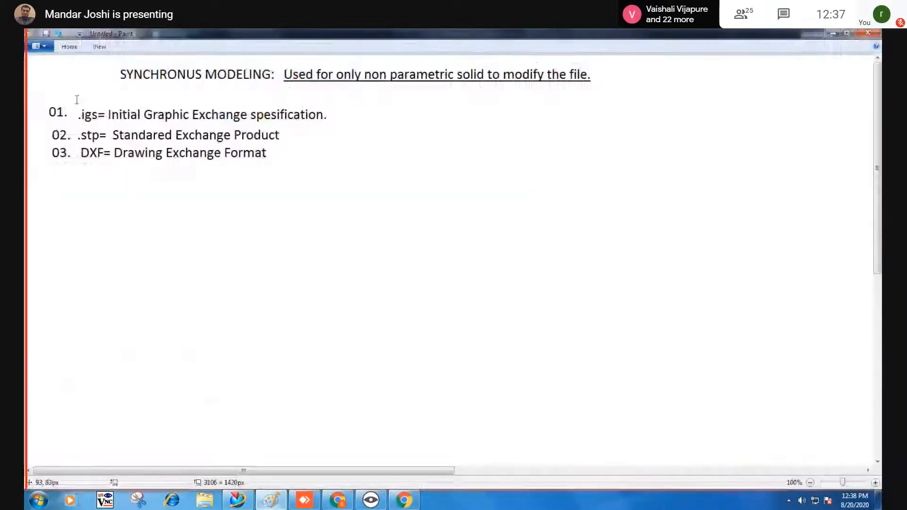
pyautogui.click(69, 46)
pyautogui.click(40, 84)
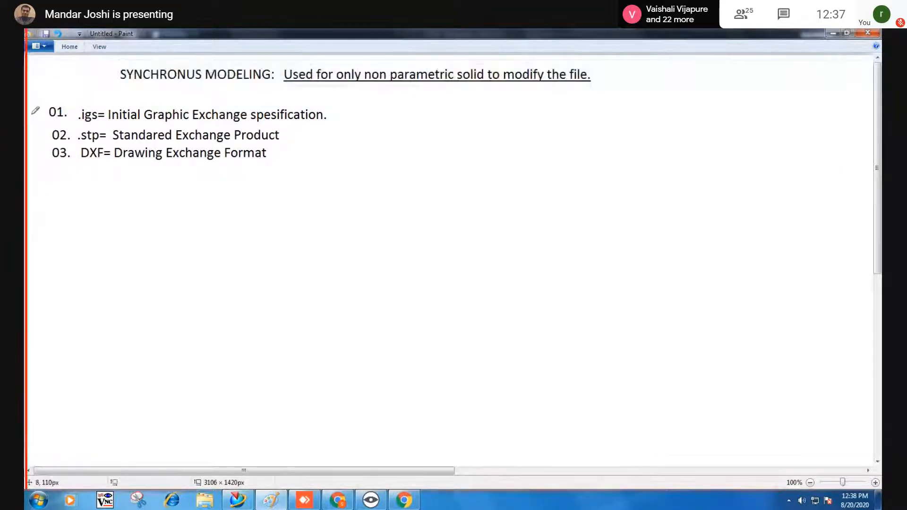
pyautogui.moveTo(32, 112)
pyautogui.mouseDown()
pyautogui.moveTo(38, 119)
pyautogui.moveTo(56, 96)
pyautogui.mouseUp()
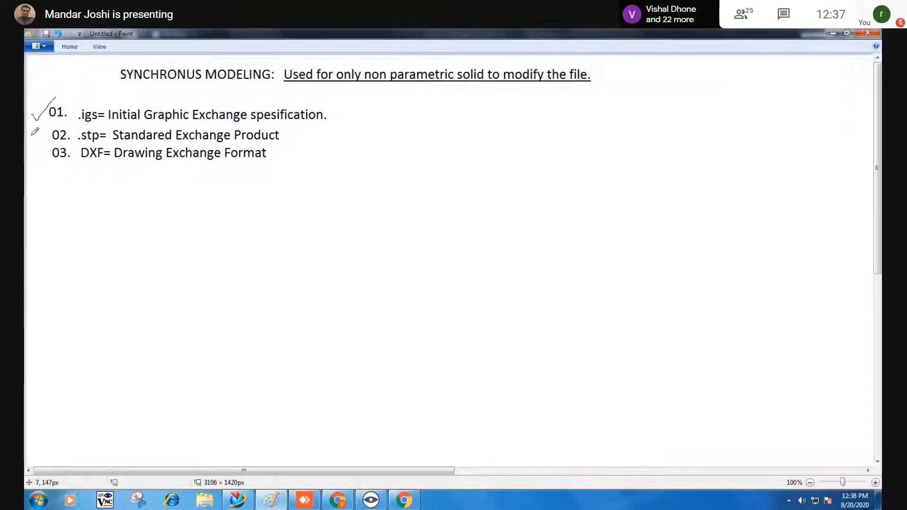
pyautogui.moveTo(31, 135); pyautogui.dragTo(57, 125)
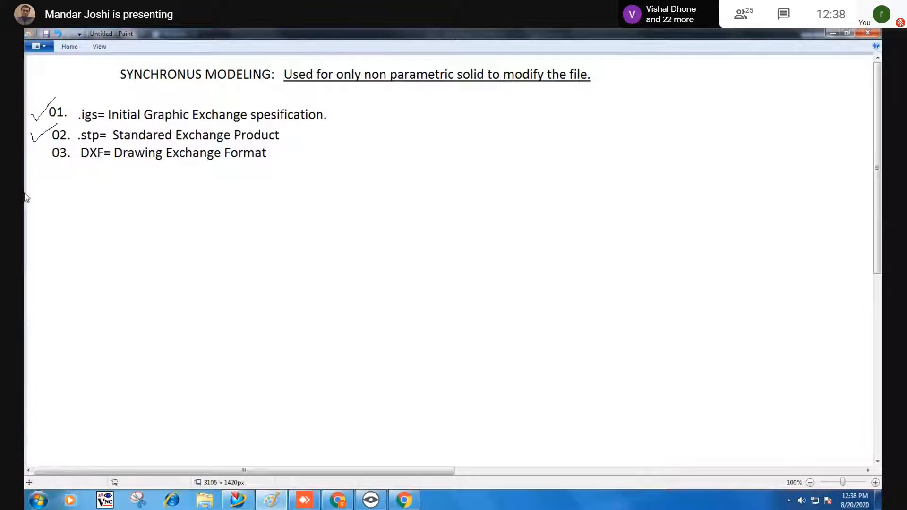
pyautogui.moveTo(333, 117); pyautogui.dragTo(361, 120)
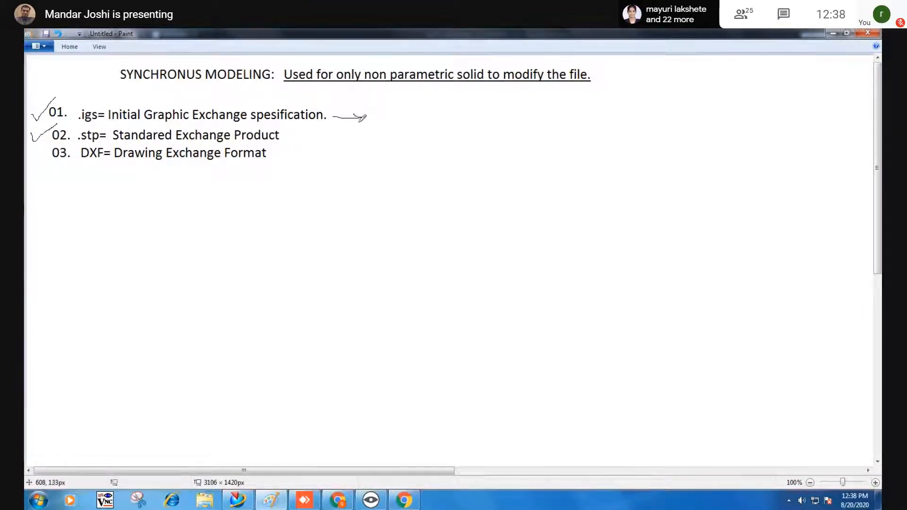
pyautogui.moveTo(303, 136)
pyautogui.mouseDown()
pyautogui.moveTo(314, 134)
pyautogui.moveTo(300, 148)
pyautogui.mouseUp()
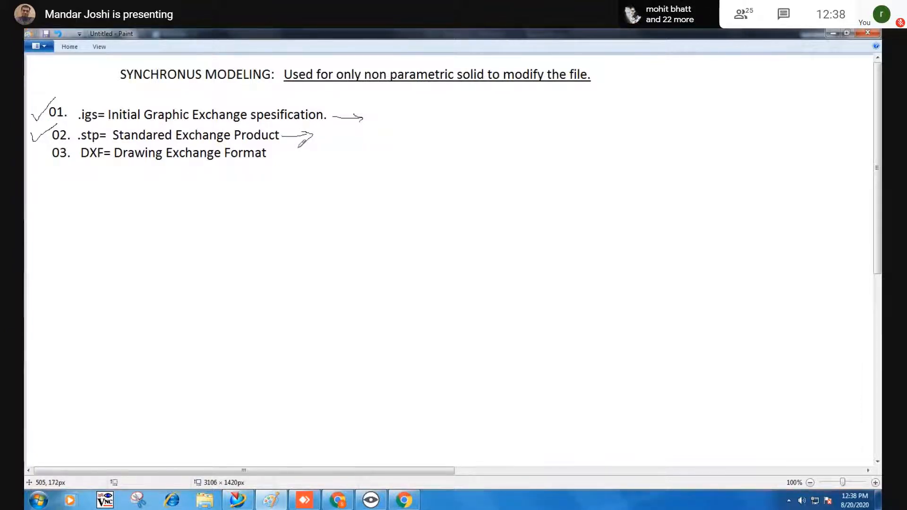
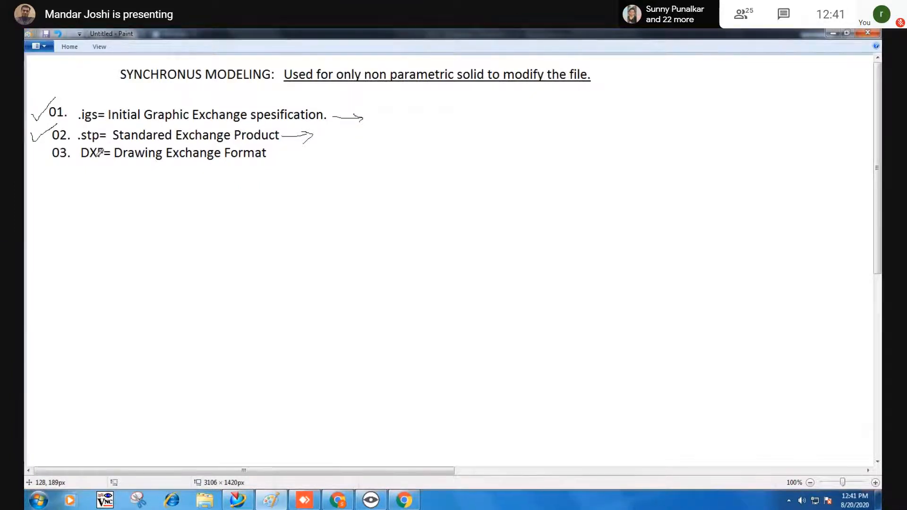
# Type the heading 'Neutral File Formats:' above line 01 with Paint's Text tool.
pyautogui.click(70, 46)
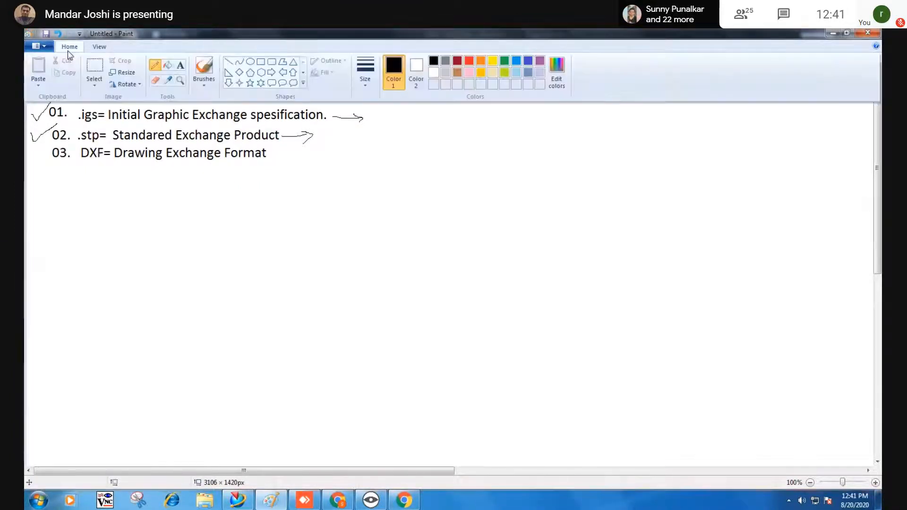
pyautogui.click(182, 67)
pyautogui.click(64, 80)
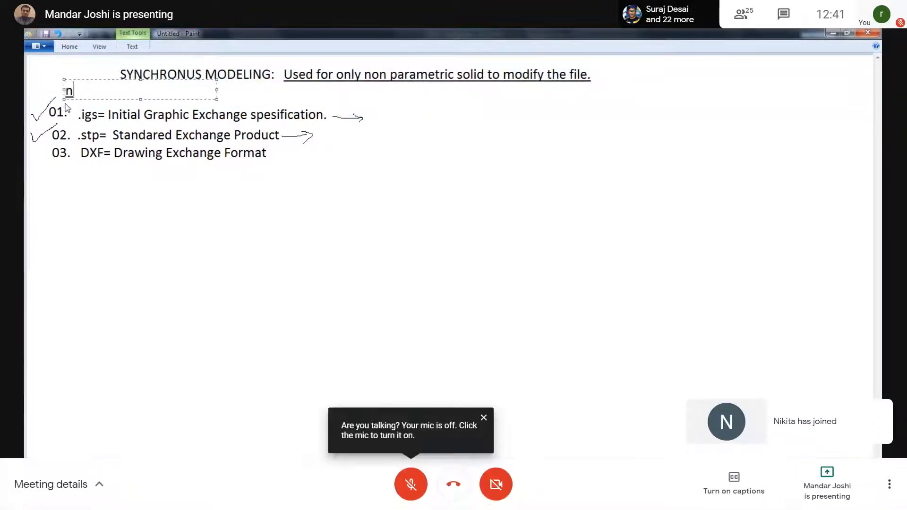
pyautogui.write('New')
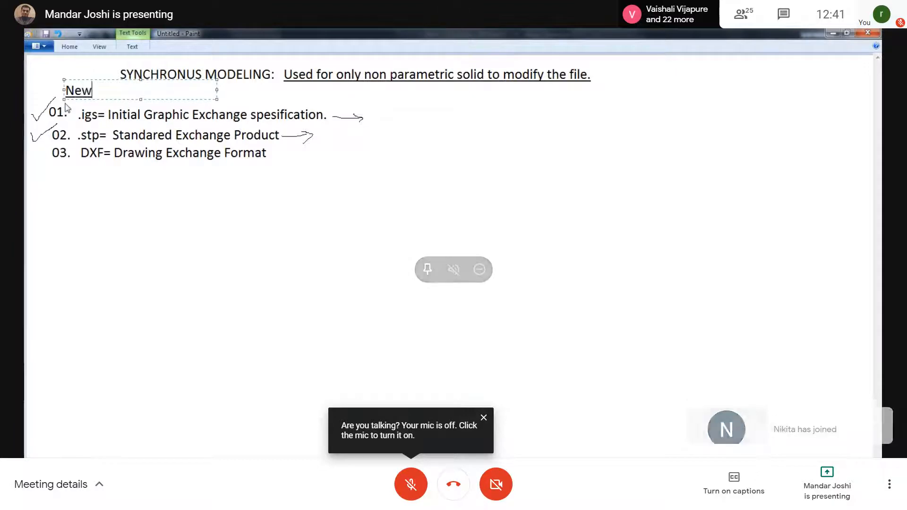
pyautogui.press('BackSpace')
pyautogui.write('utral')
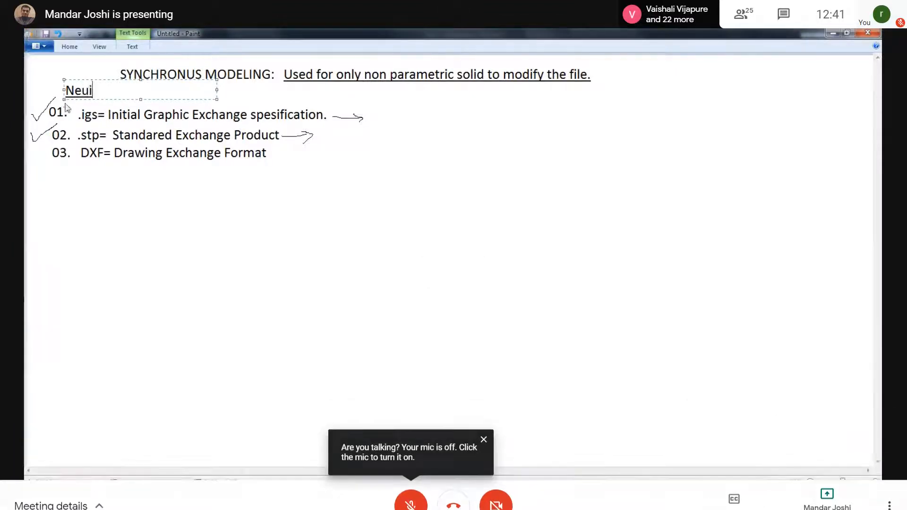
# Check on the screen recorder from the taskbar and return the meeting to full screen.
pyautogui.press('F11')
pyautogui.click(294, 501)
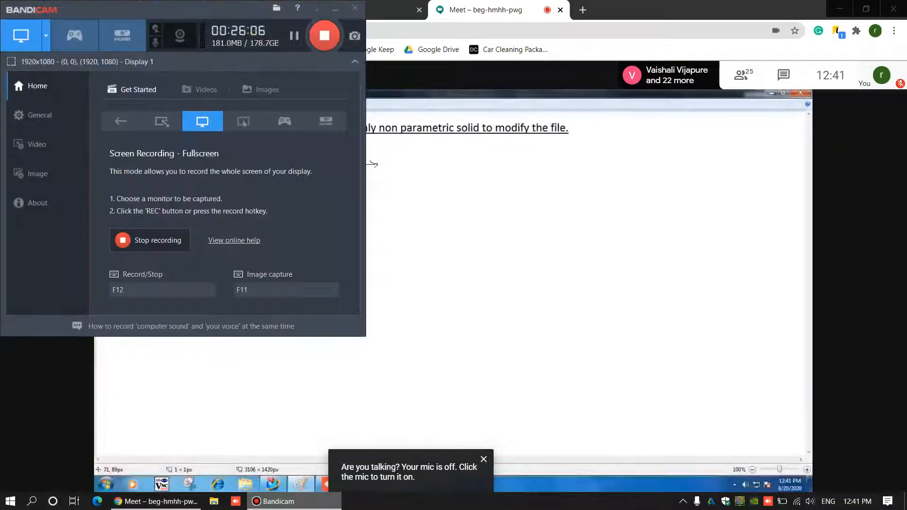
pyautogui.click(294, 502)
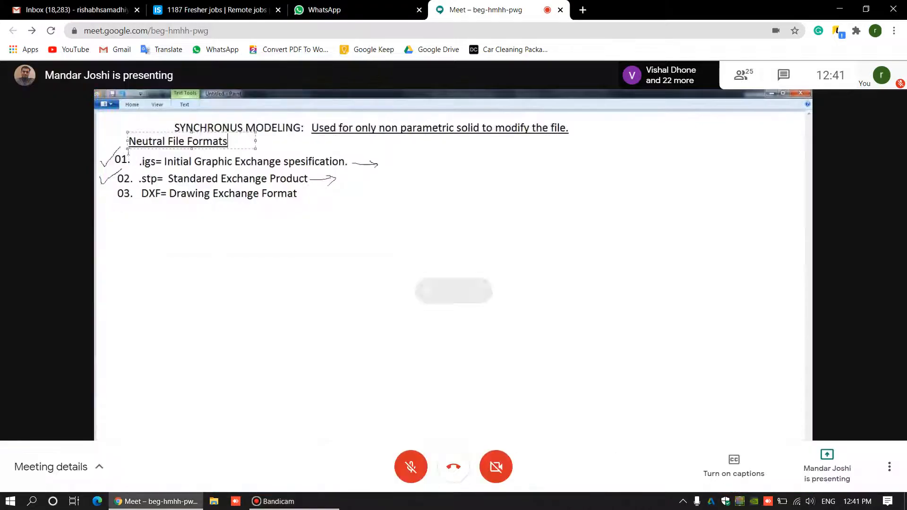
pyautogui.press('F11')
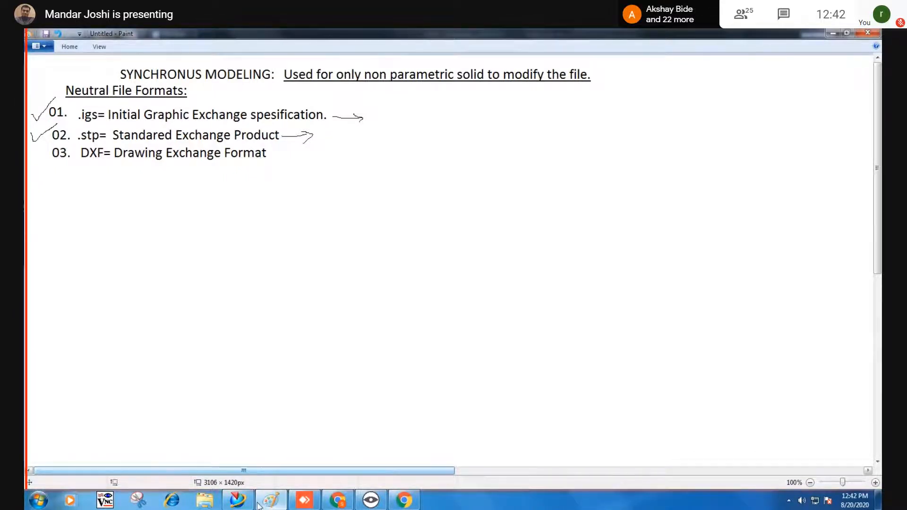
# Switch between NX 9 and the Paint notes, ending with PUMMER CAP_stp.prt in front.
pyautogui.moveTo(241, 503)
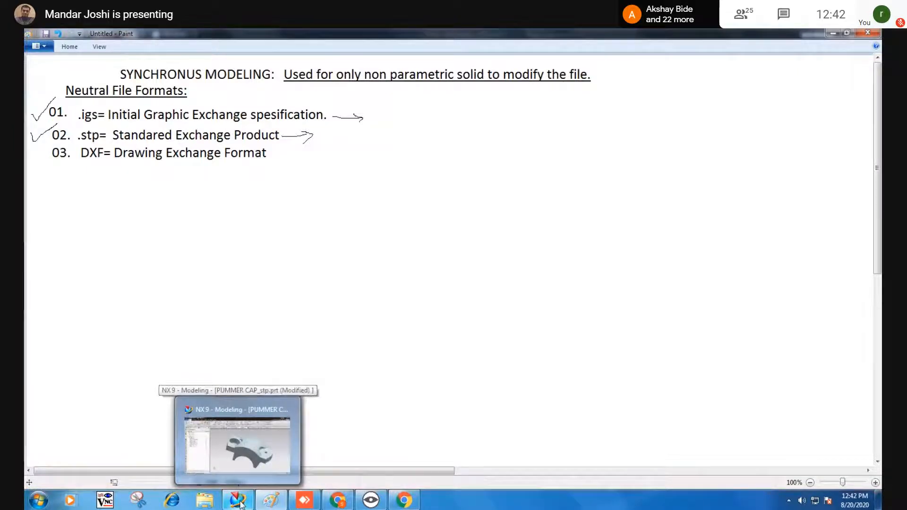
pyautogui.click(237, 499)
pyautogui.click(242, 501)
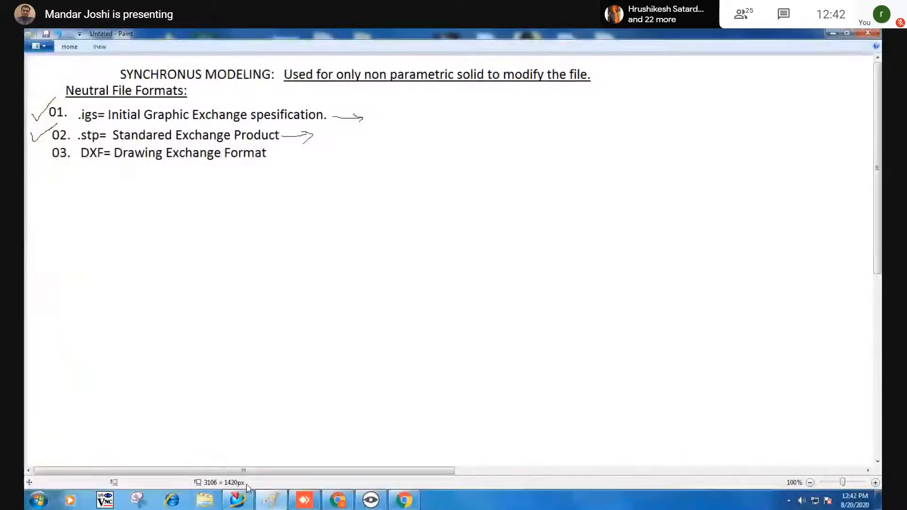
pyautogui.moveTo(246, 495)
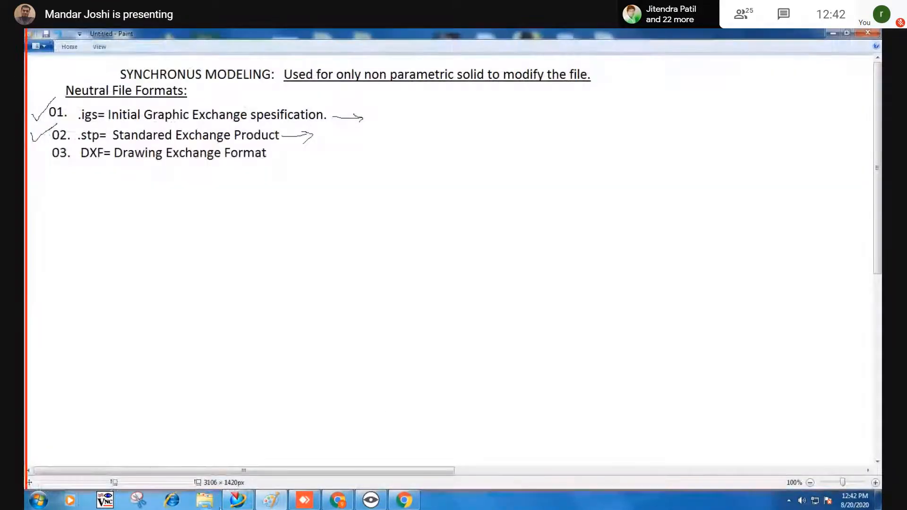
pyautogui.click(240, 501)
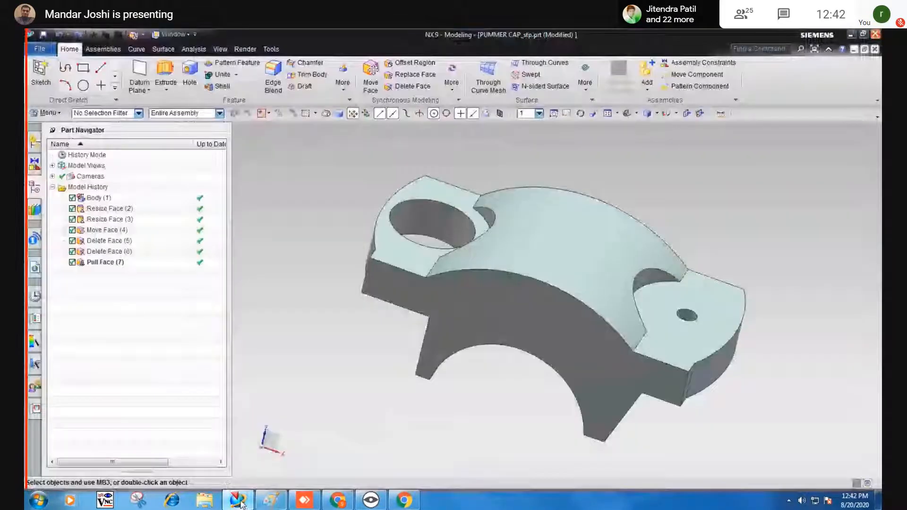
# Orbit the plummer cap from a top view of its holes to a lower side view.
pyautogui.moveTo(373, 406); pyautogui.dragTo(361, 375, button='middle')
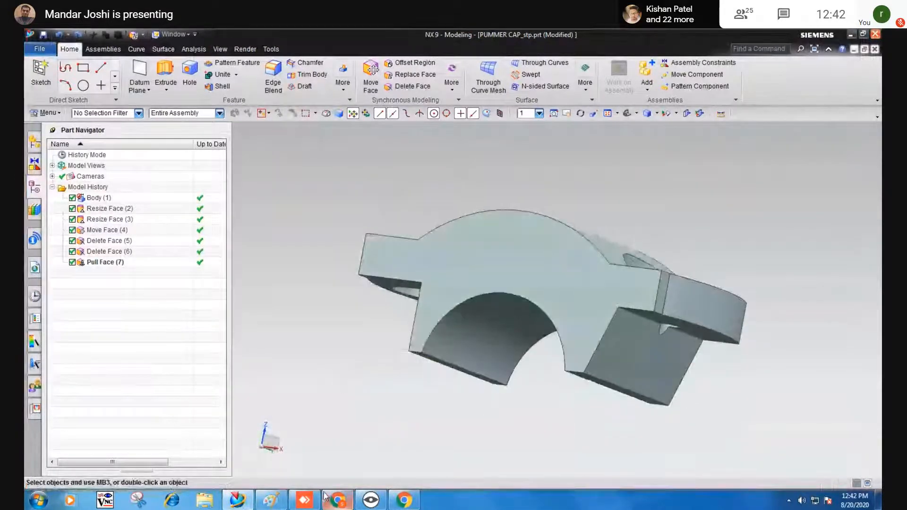
pyautogui.moveTo(326, 497)
pyautogui.moveTo(336, 356); pyautogui.dragTo(334, 281, button='middle')
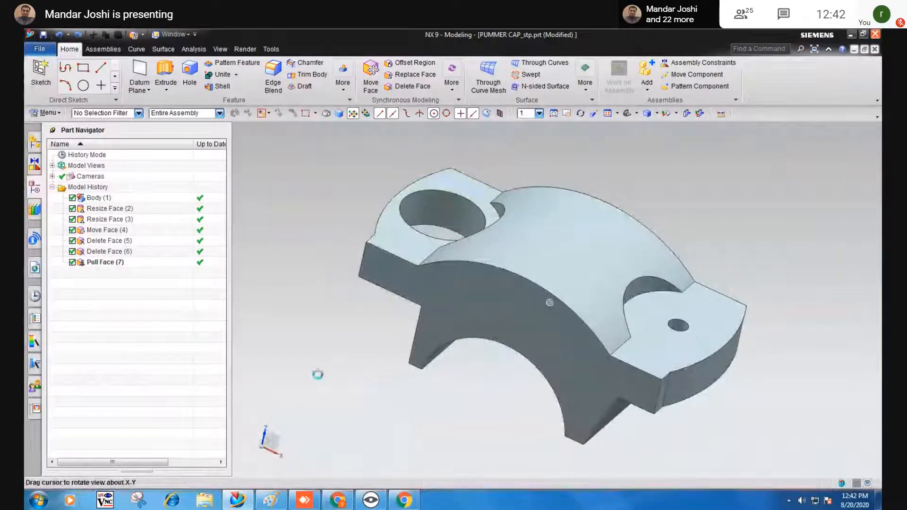
pyautogui.moveTo(316, 372); pyautogui.dragTo(319, 363, button='middle')
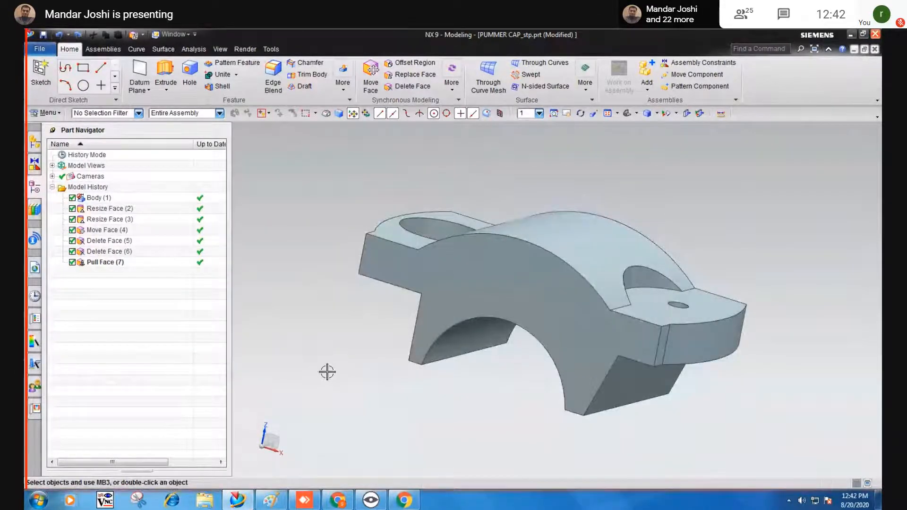
# Bring up the Menu > Insert > Synchronous Modeling > Dimension command list.
pyautogui.click(48, 113)
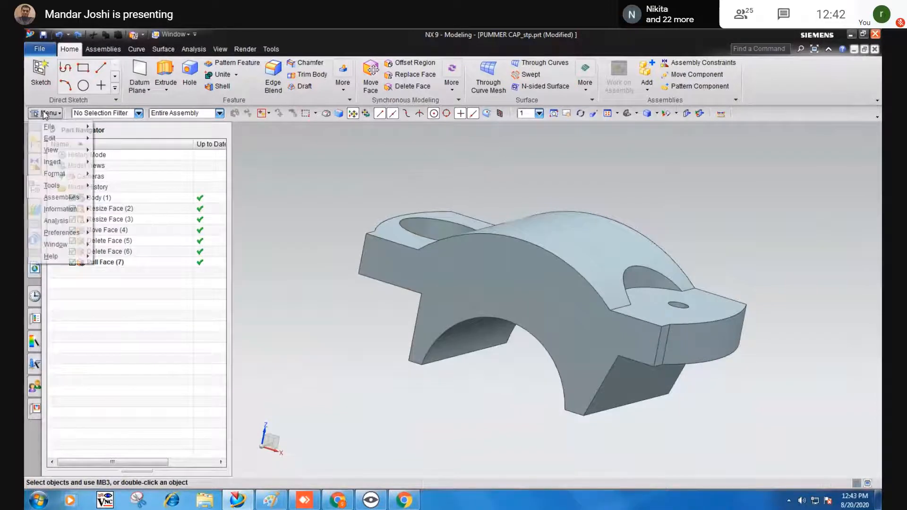
pyautogui.moveTo(56, 162)
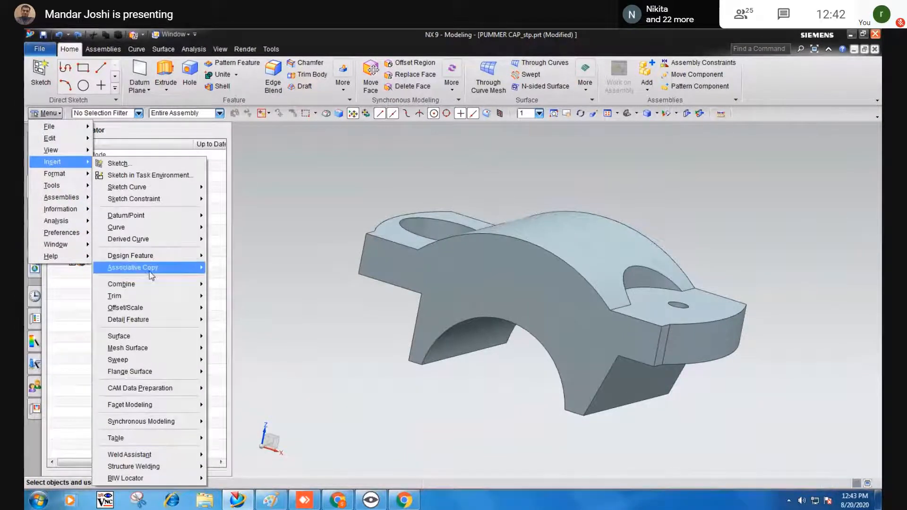
pyautogui.moveTo(151, 274)
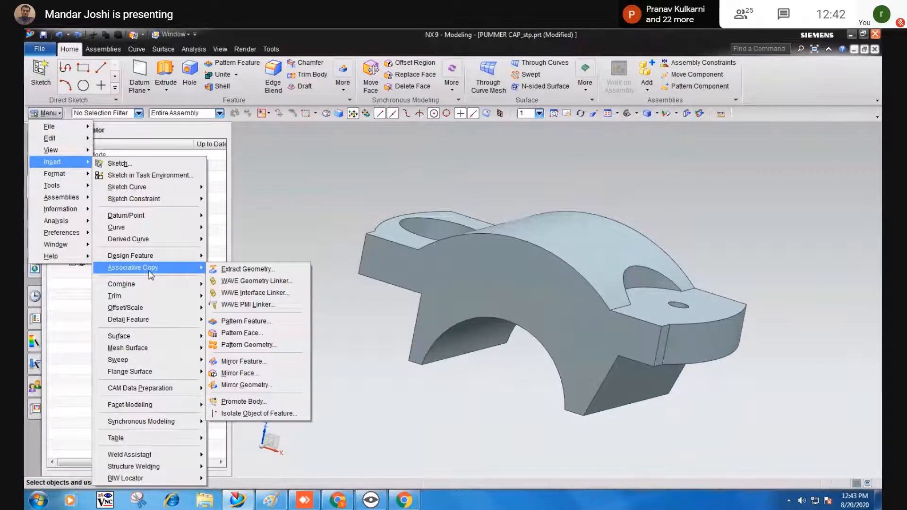
pyautogui.moveTo(151, 425)
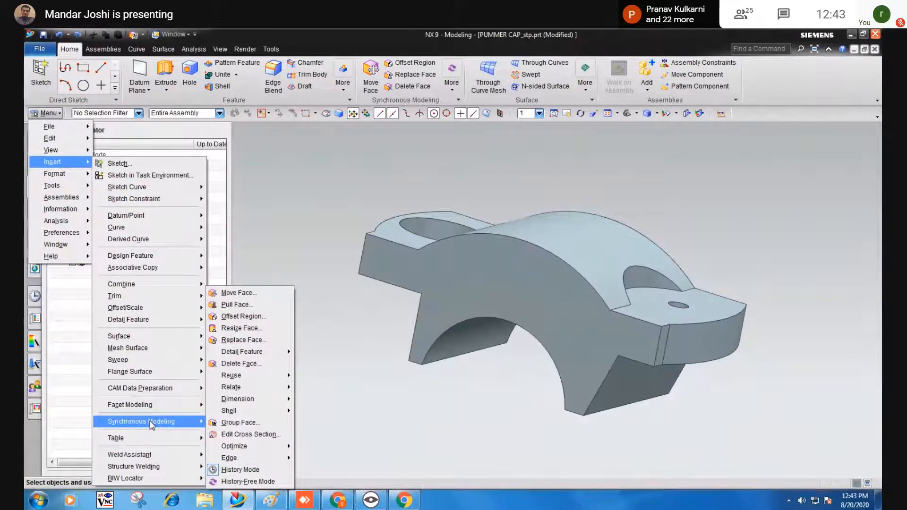
pyautogui.moveTo(257, 413)
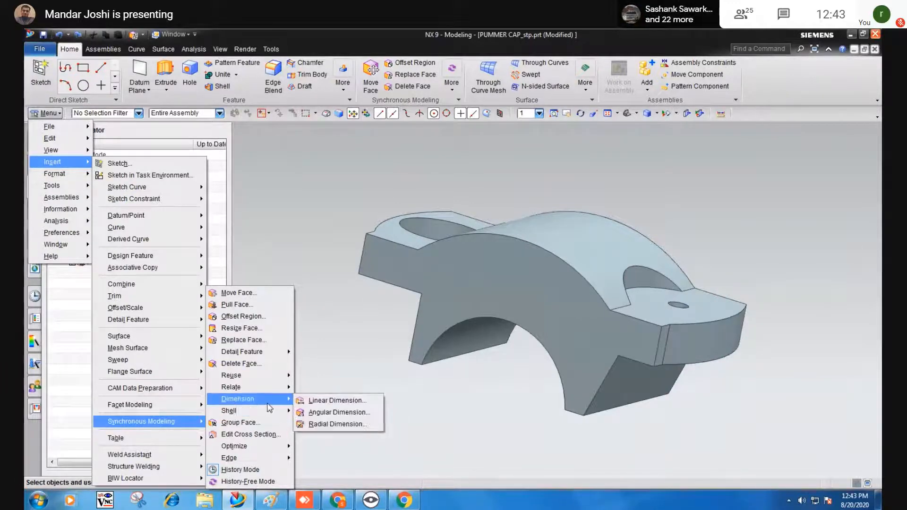
# Apply a 100 mm linear dimension between the picked edges of the cap.
pyautogui.click(321, 401)
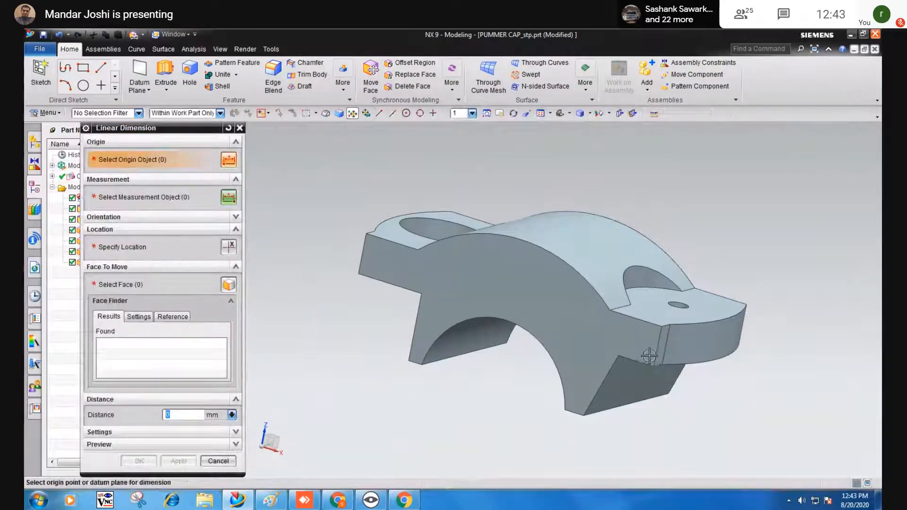
pyautogui.click(658, 344)
pyautogui.click(363, 244)
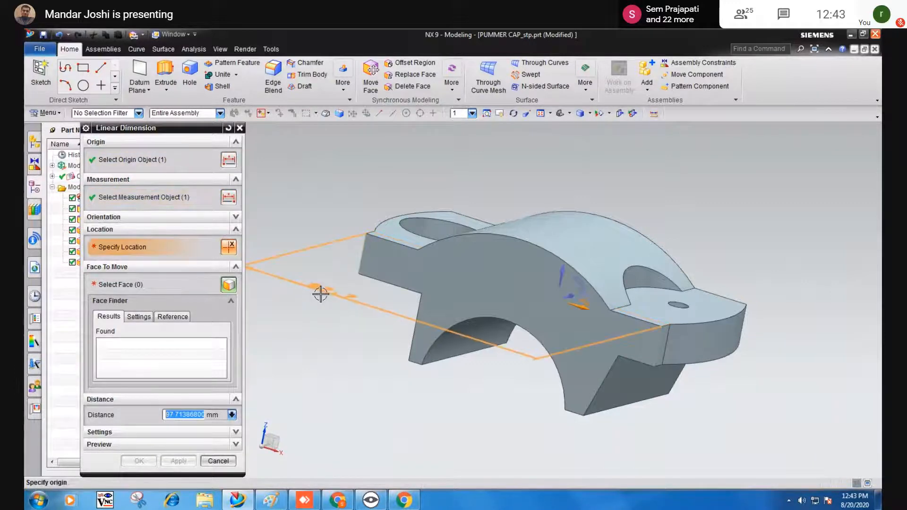
pyautogui.click(306, 340)
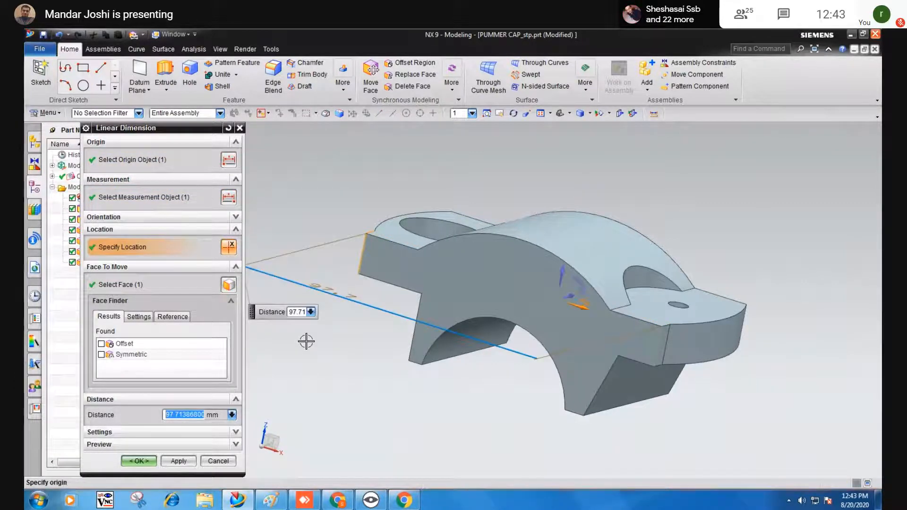
pyautogui.write('100')
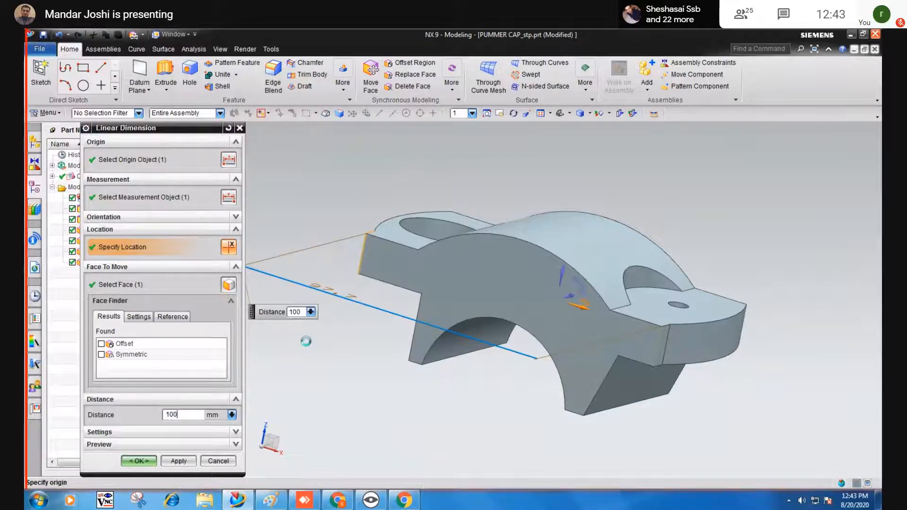
pyautogui.press('Return')
pyautogui.click(178, 462)
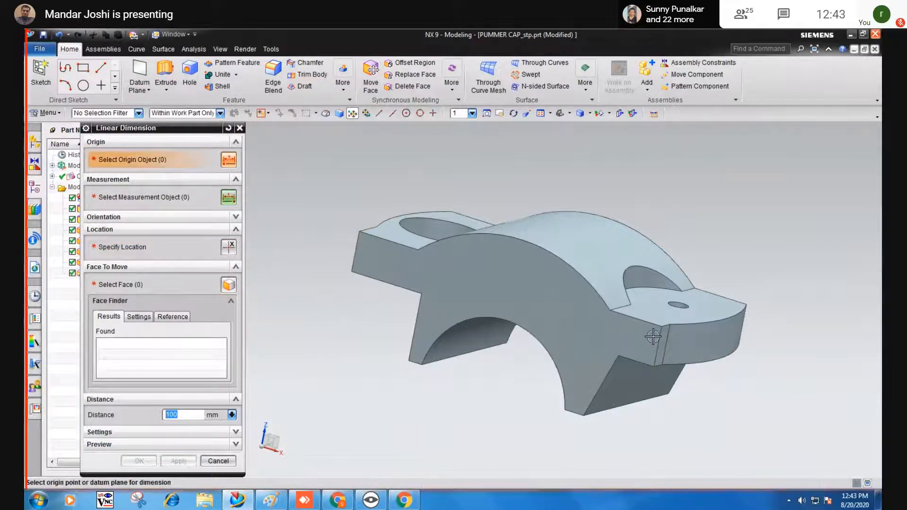
# Close the Linear Dimension tool, orbit to a side view, and show the More synchronous commands.
pyautogui.moveTo(562, 336); pyautogui.dragTo(523, 358, button='middle')
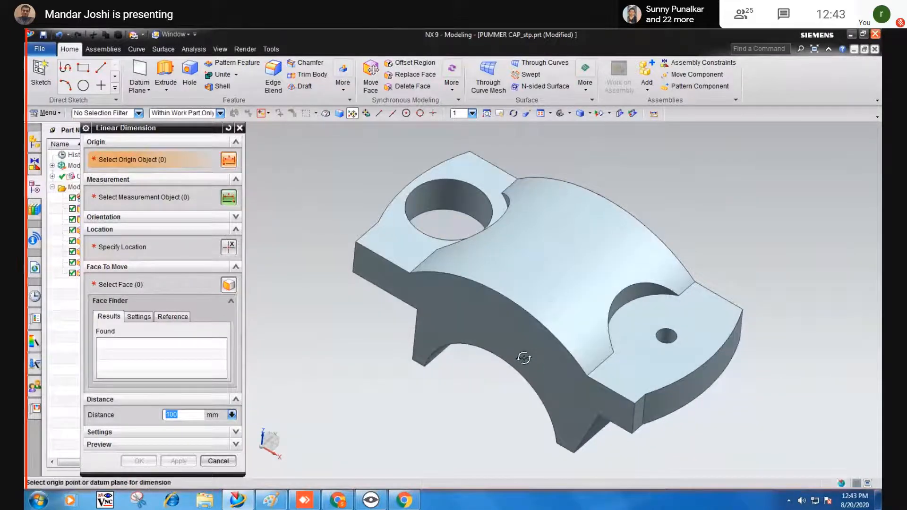
pyautogui.click(218, 461)
pyautogui.moveTo(388, 358); pyautogui.dragTo(406, 322, button='middle')
pyautogui.click(451, 80)
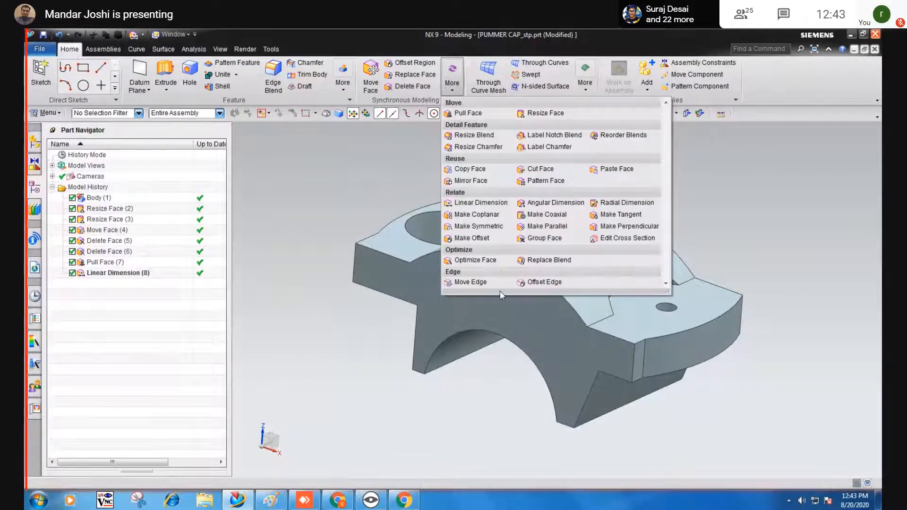
pyautogui.click(348, 189)
pyautogui.moveTo(336, 186)
pyautogui.mouseDown(button='middle')
pyautogui.moveTo(330, 172)
pyautogui.moveTo(327, 188)
pyautogui.mouseUp(button='middle')
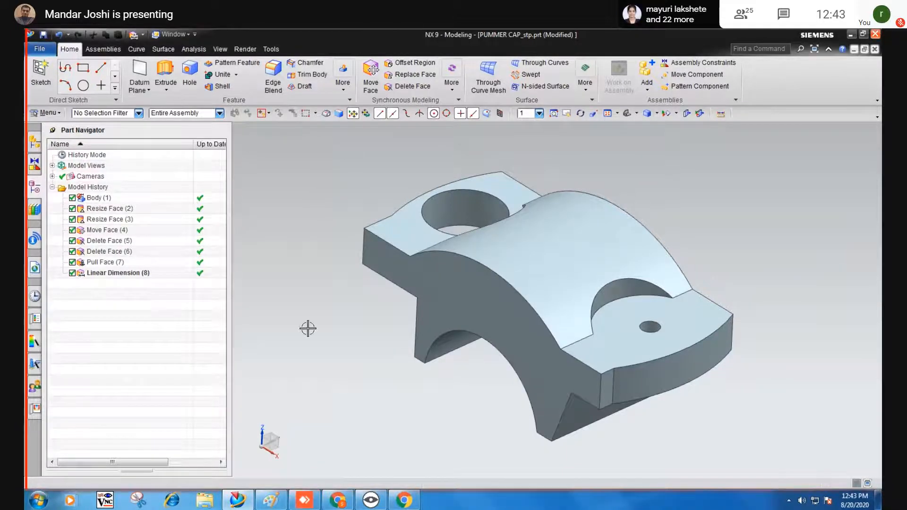
pyautogui.moveTo(308, 328); pyautogui.dragTo(303, 320, button='middle')
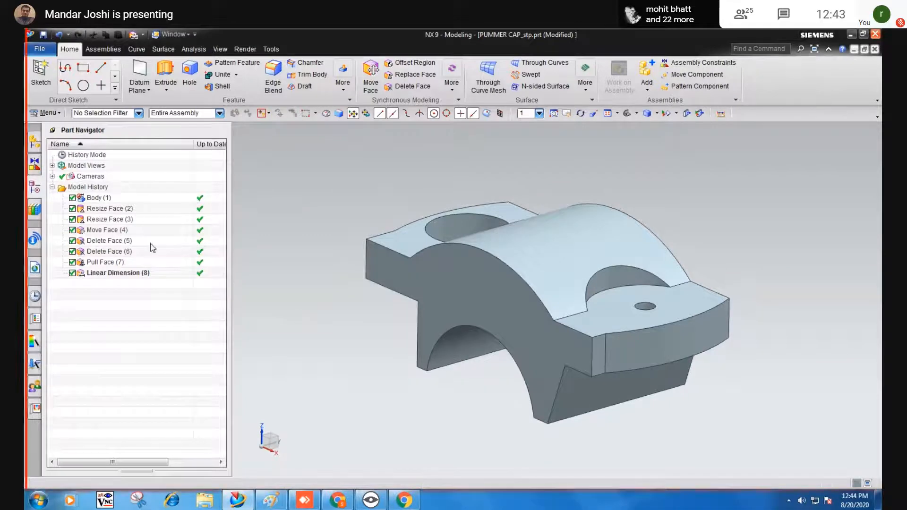
pyautogui.click(286, 504)
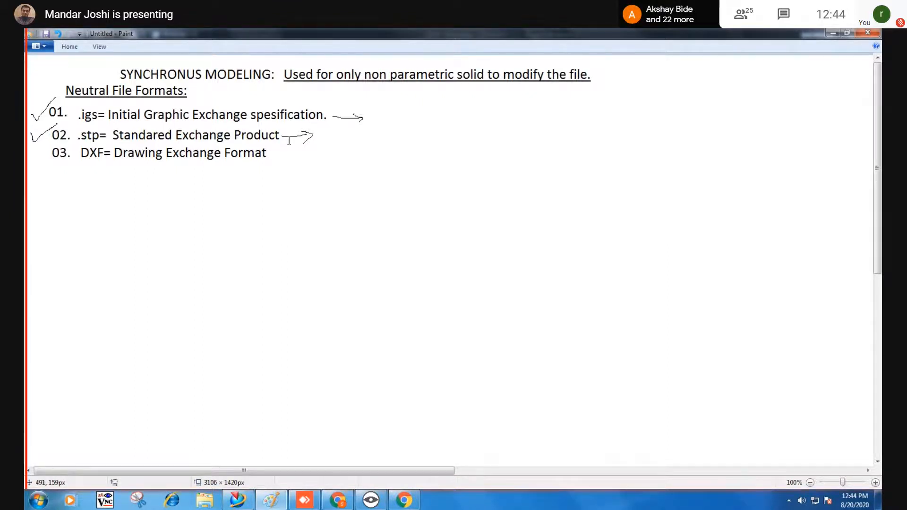
pyautogui.click(832, 33)
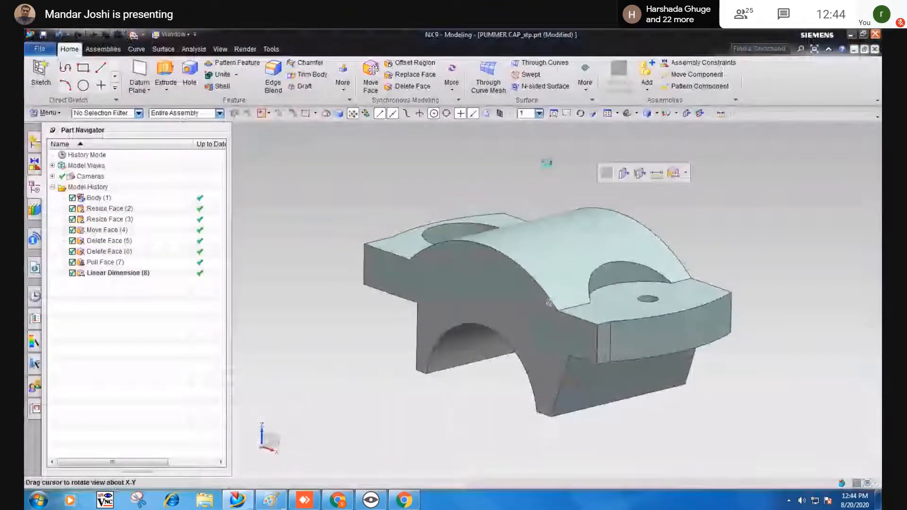
# Save PUMMER CAP_stp.prt, then glance at the Paint notes and return to the model.
pyautogui.moveTo(547, 163); pyautogui.dragTo(783, 279, button='middle')
pyautogui.click(43, 35)
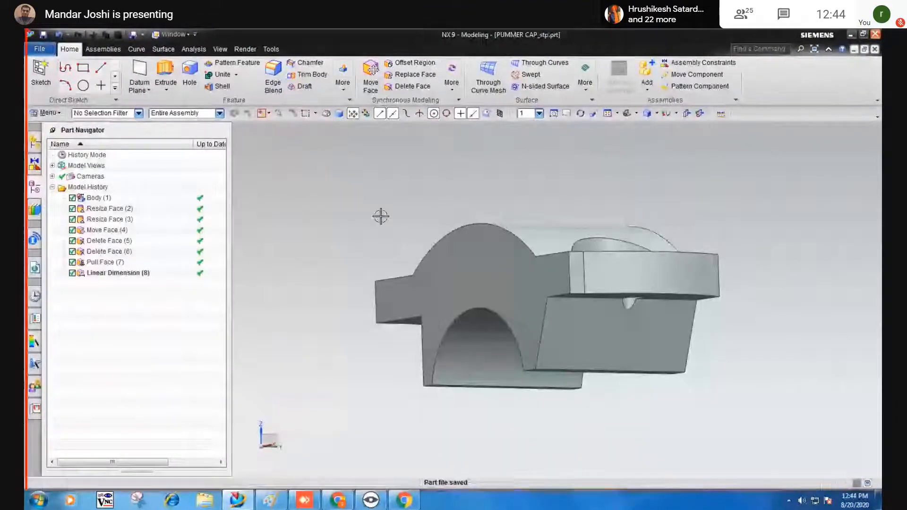
pyautogui.moveTo(644, 186)
pyautogui.mouseDown(button='middle')
pyautogui.moveTo(674, 205)
pyautogui.moveTo(658, 195)
pyautogui.mouseUp(button='middle')
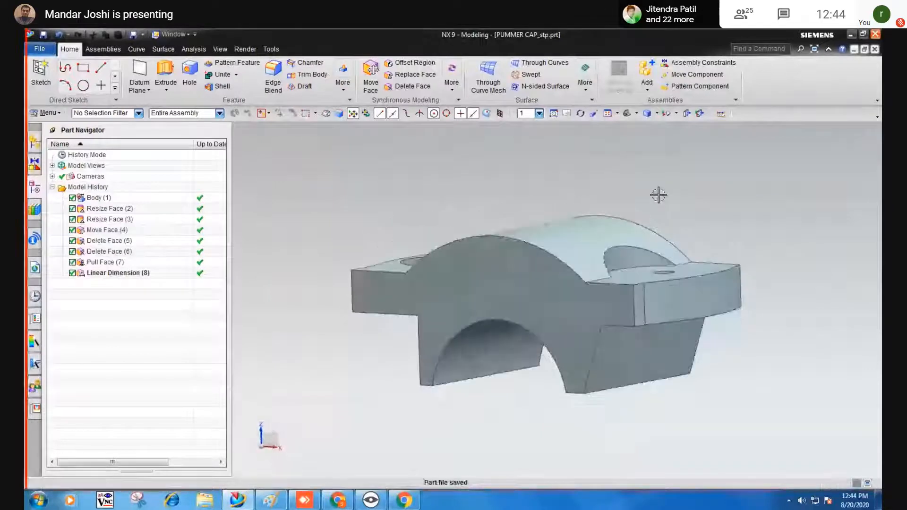
pyautogui.click(270, 504)
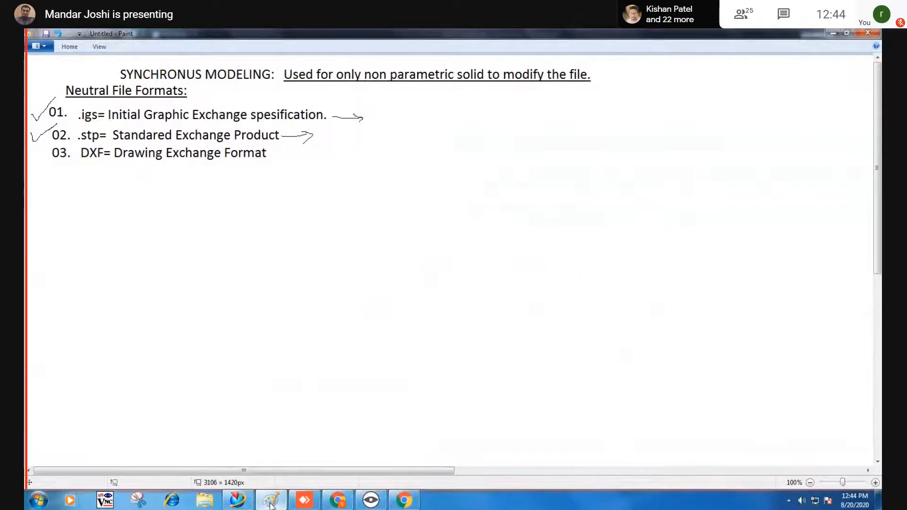
pyautogui.click(271, 503)
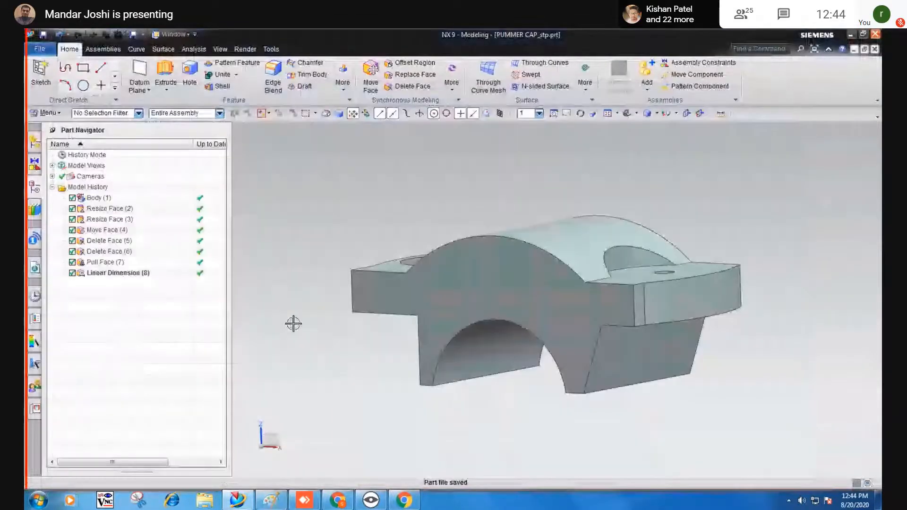
# Toggle Linear Dimension (8) off and on in Part Navigator, then bring up the Google Meet call.
pyautogui.moveTo(294, 327); pyautogui.dragTo(286, 284, button='middle')
pyautogui.click(72, 273)
pyautogui.click(72, 274)
pyautogui.moveTo(409, 277); pyautogui.dragTo(664, 430, button='middle')
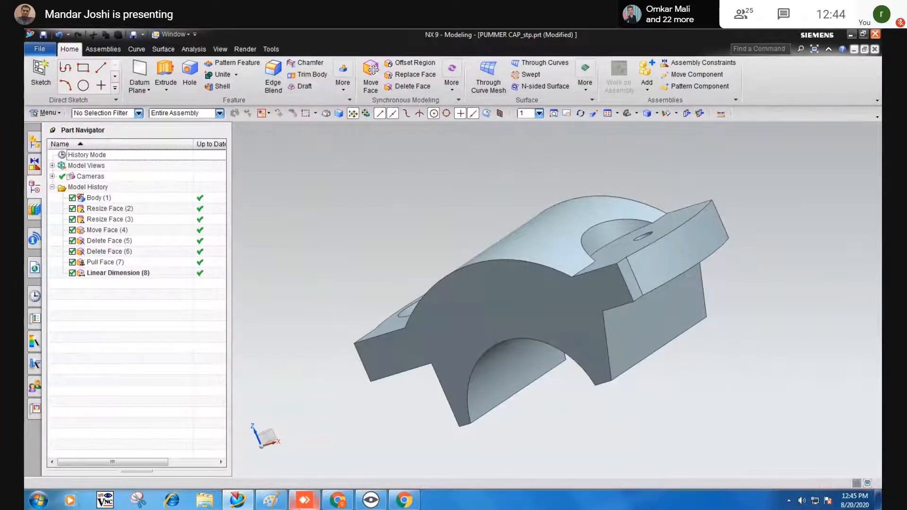
pyautogui.click(330, 506)
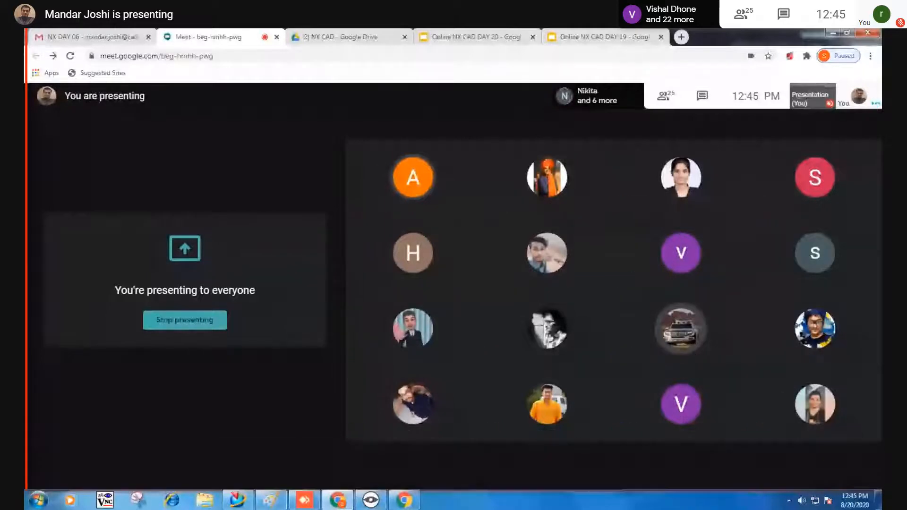
# Open the eLecta Live Screen Recorder window from the hidden tray icons, then close the tray list.
pyautogui.click(788, 501)
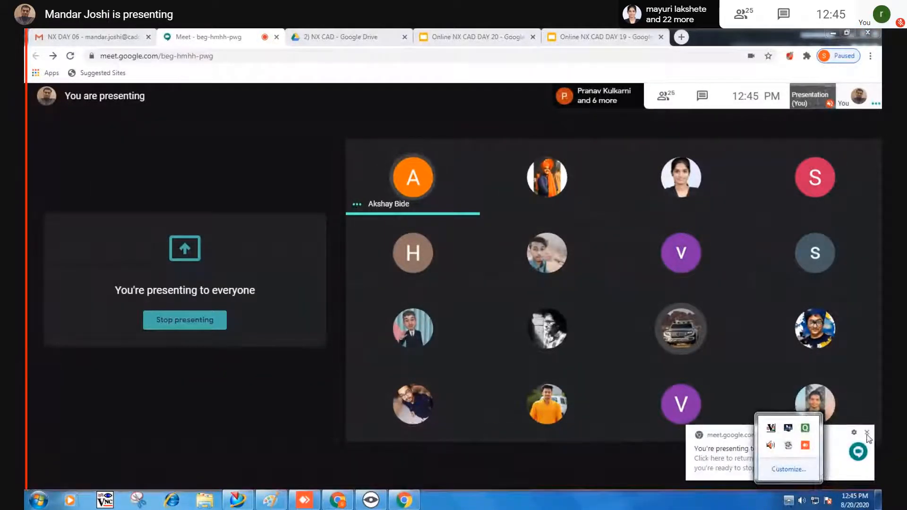
pyautogui.click(789, 501)
pyautogui.click(788, 500)
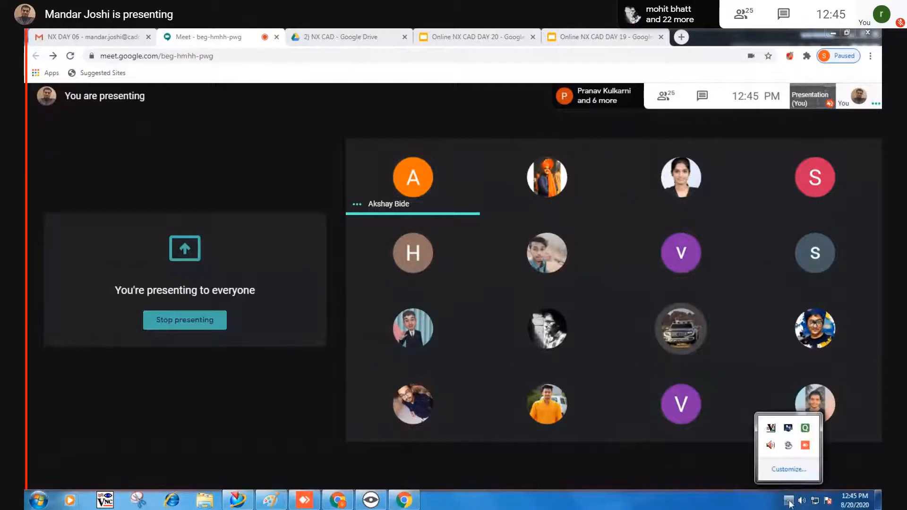
pyautogui.click(787, 447)
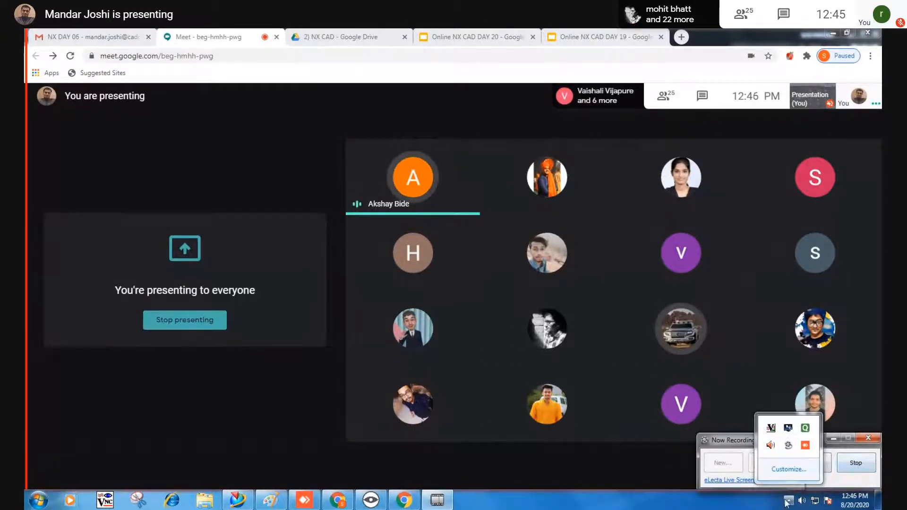
pyautogui.click(755, 506)
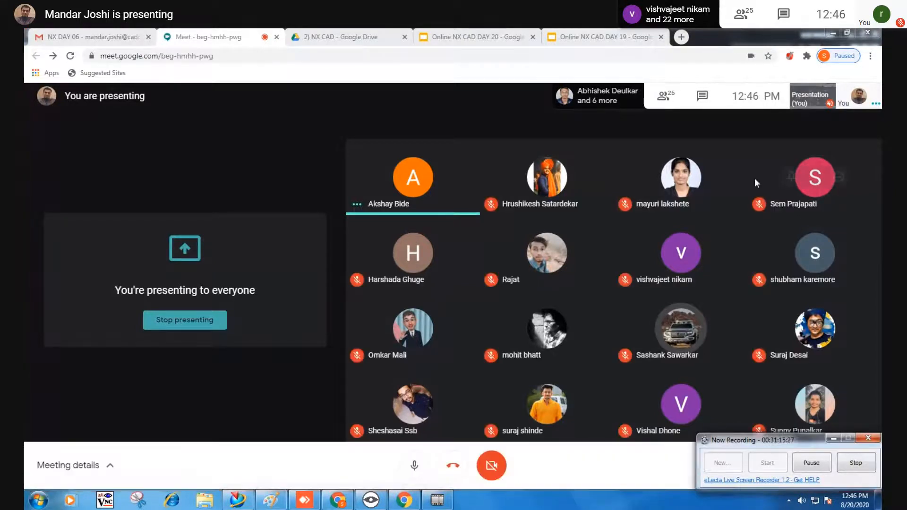
# Keep the Google Meet participant grid on screen while presenting to everyone.
pyautogui.moveTo(755, 177)
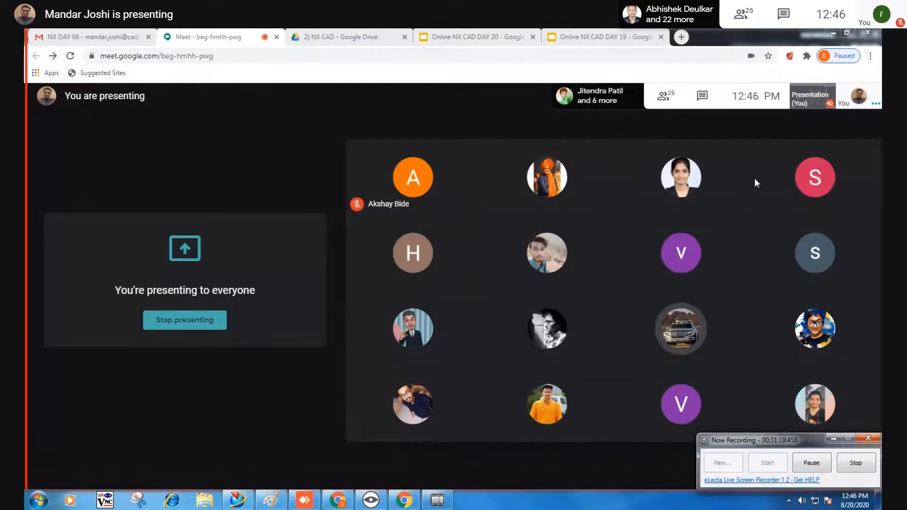
pyautogui.moveTo(746, 221)
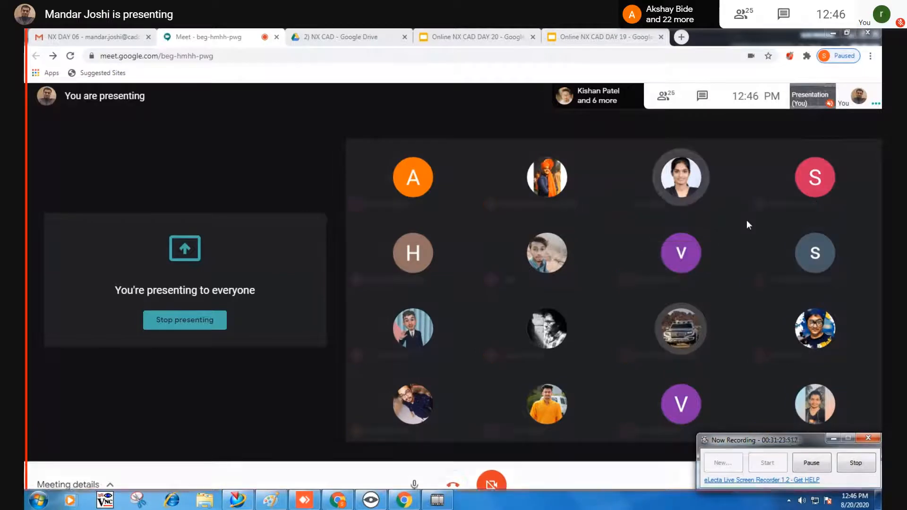
pyautogui.moveTo(737, 254)
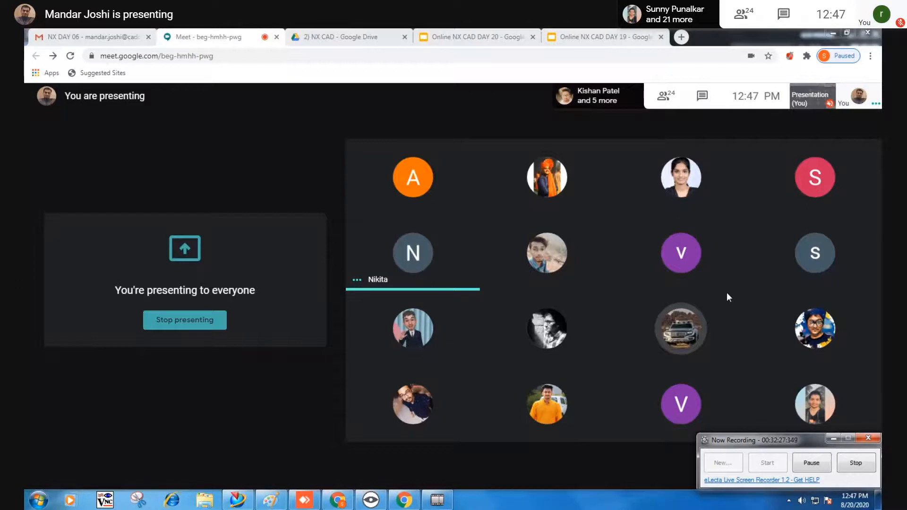
pyautogui.moveTo(695, 290)
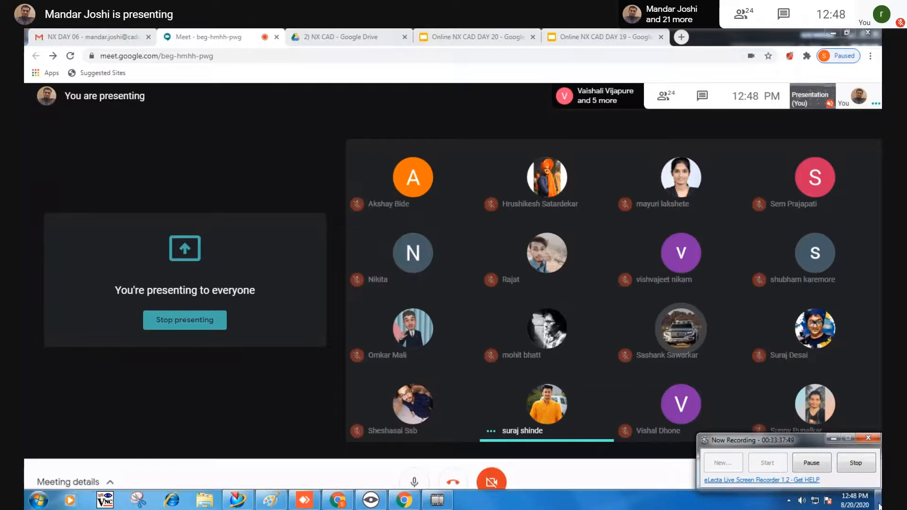
# Stop the eLecta recording, decline its review, and switch to the Online NX CAD DAY 19 tab.
pyautogui.click(869, 466)
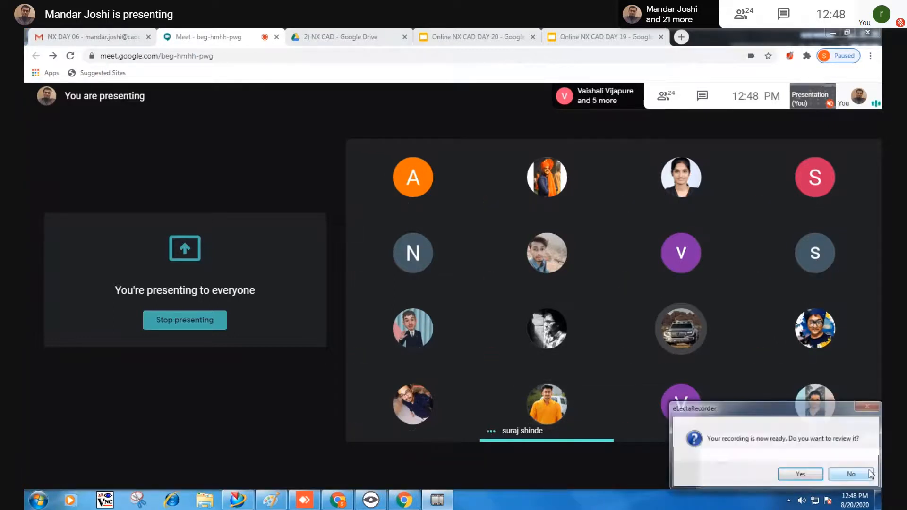
pyautogui.click(859, 474)
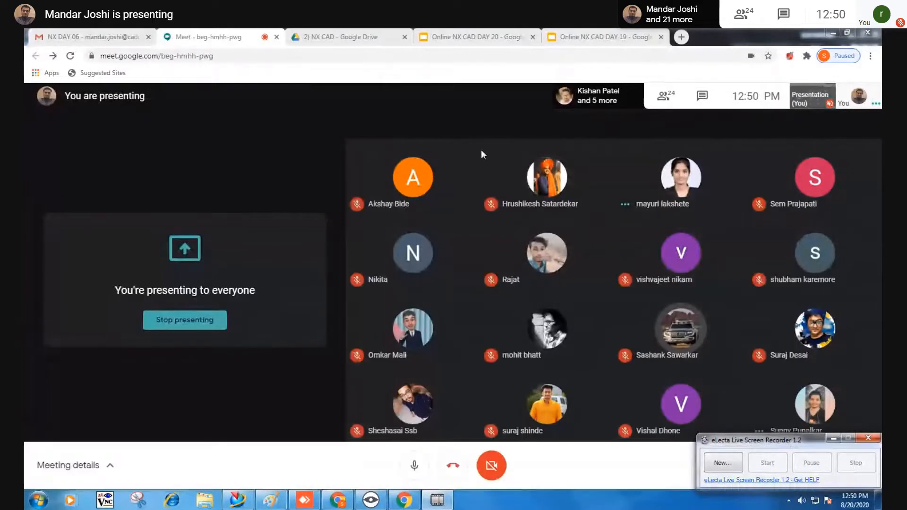
pyautogui.click(573, 36)
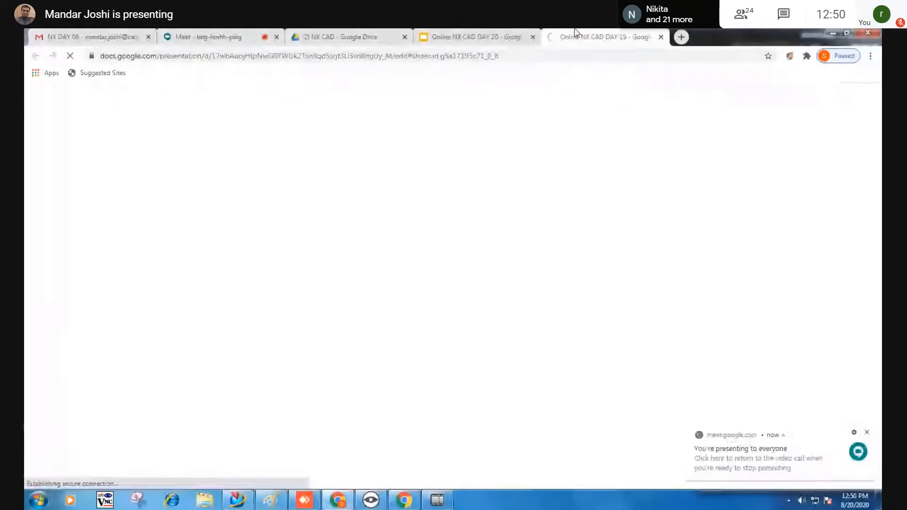
# Move through the DAY 20 and 2) NX CAD tabs, minimize Chrome, and exit NX without saving.
pyautogui.click(466, 34)
pyautogui.click(359, 36)
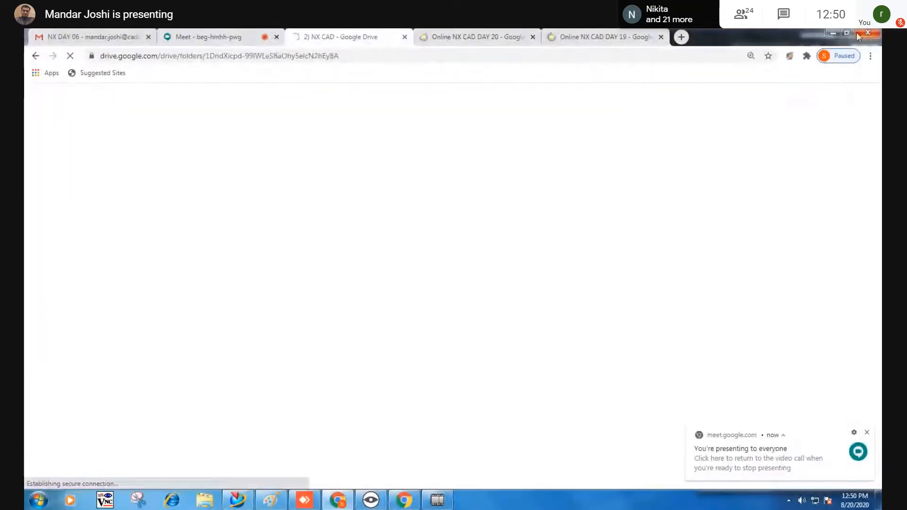
pyautogui.click(833, 34)
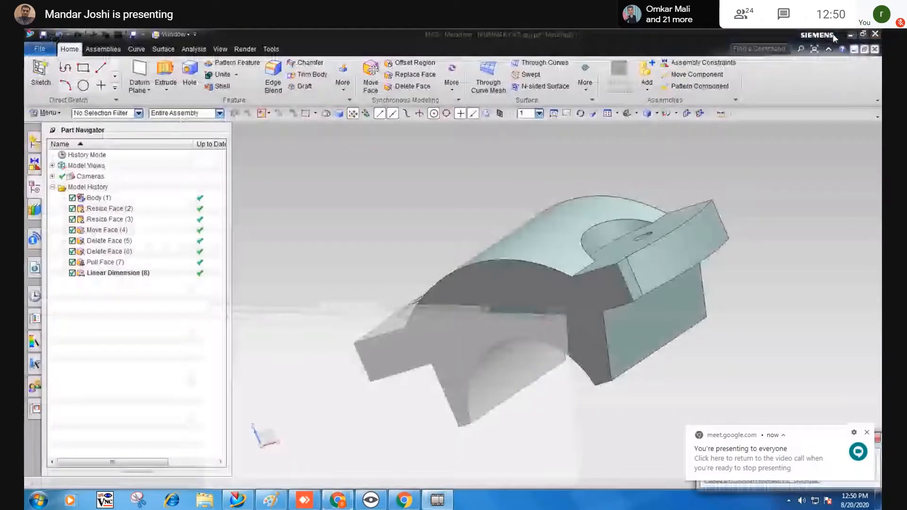
pyautogui.click(874, 34)
pyautogui.click(436, 292)
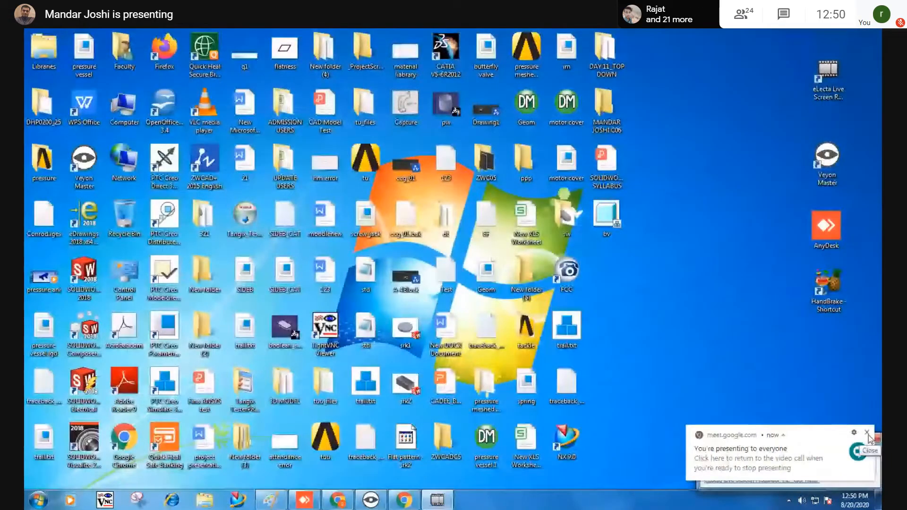
# Dismiss the presenting-to-everyone notification and refresh the desktop icons.
pyautogui.click(867, 433)
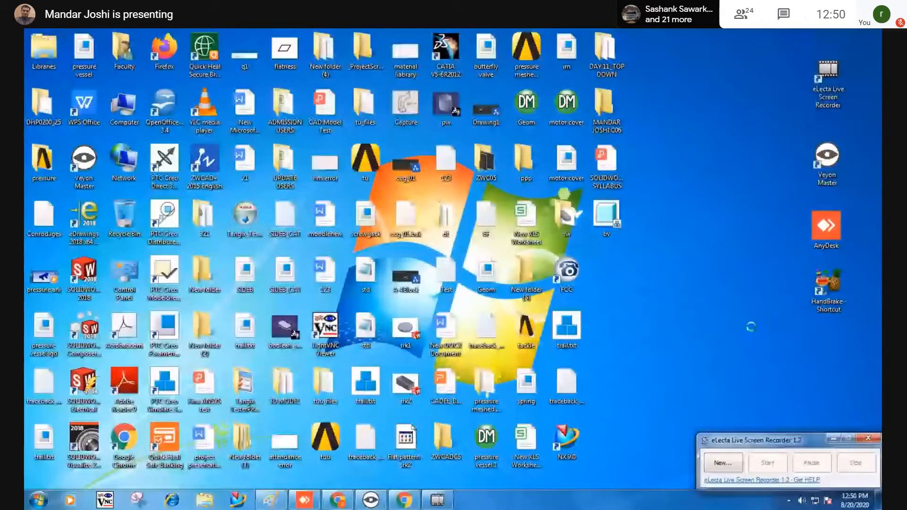
pyautogui.rightClick(751, 326)
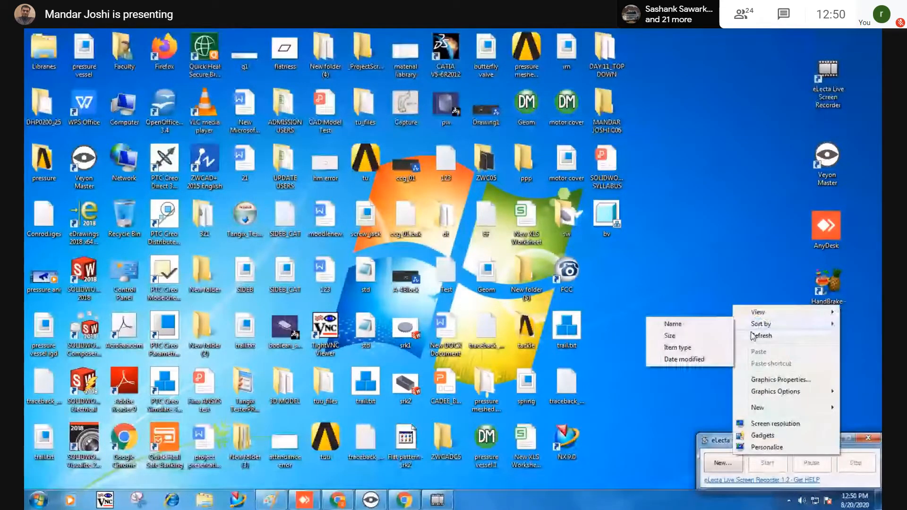
pyautogui.click(752, 335)
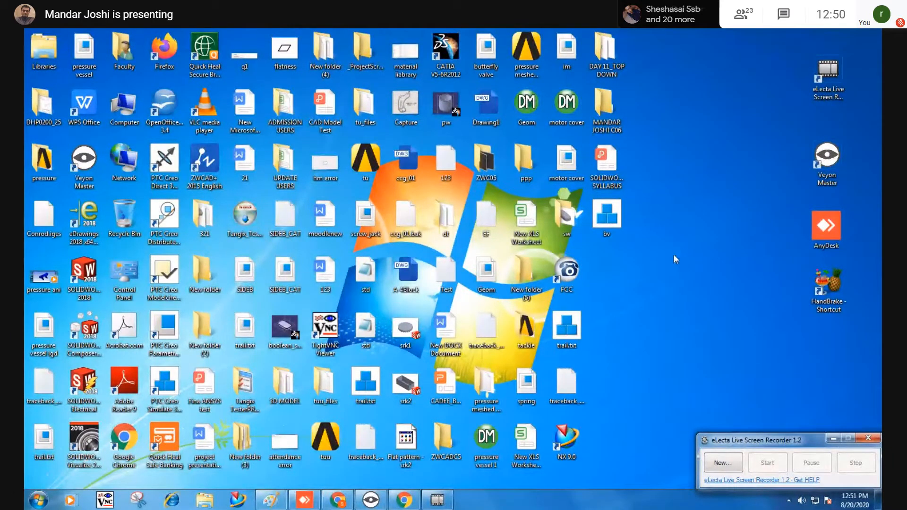
# Open a maximized Windows Explorer window listing the computer's drives.
pyautogui.press('super+e')
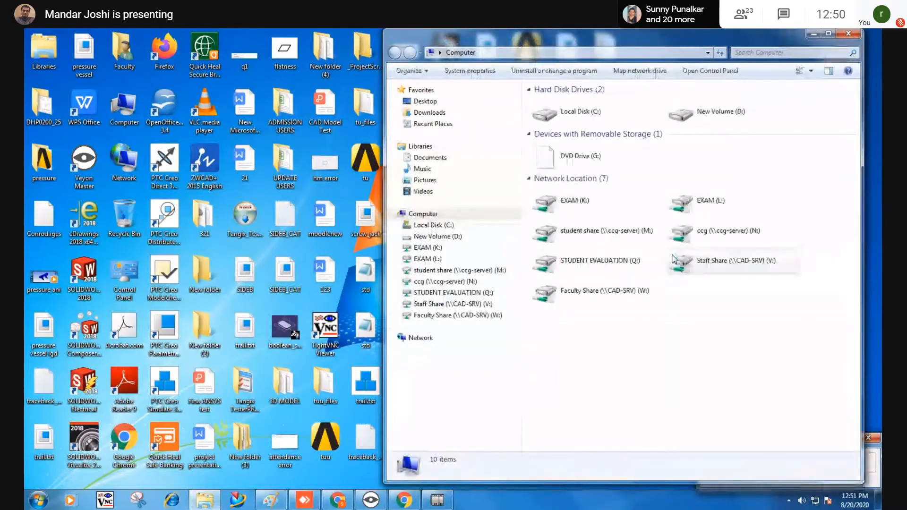
pyautogui.click(829, 33)
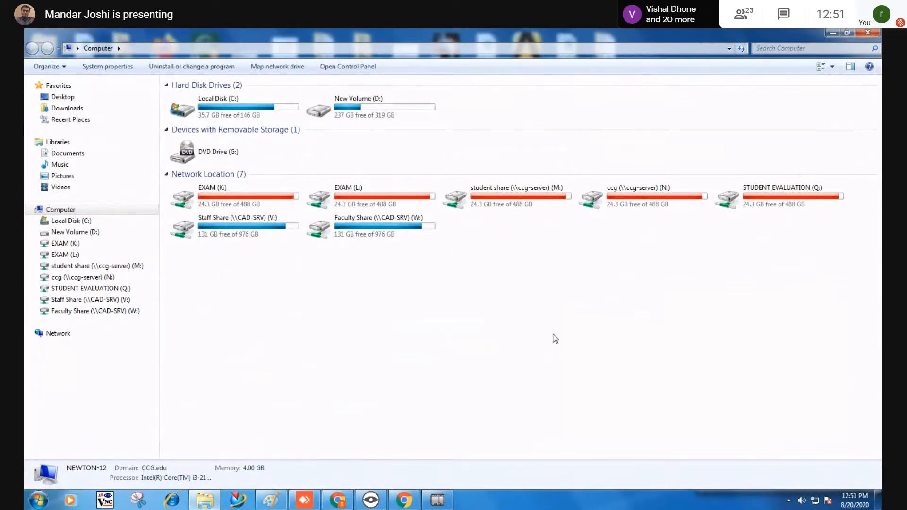
pyautogui.click(324, 230)
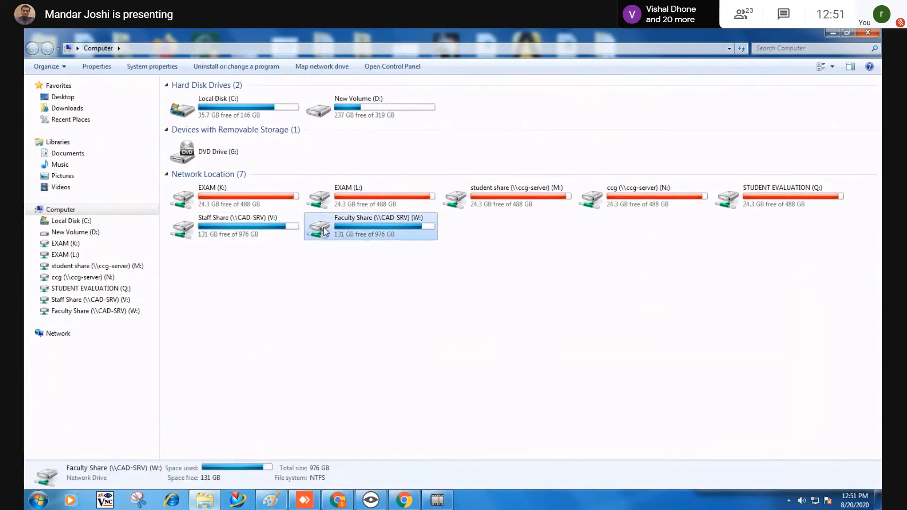
pyautogui.click(717, 357)
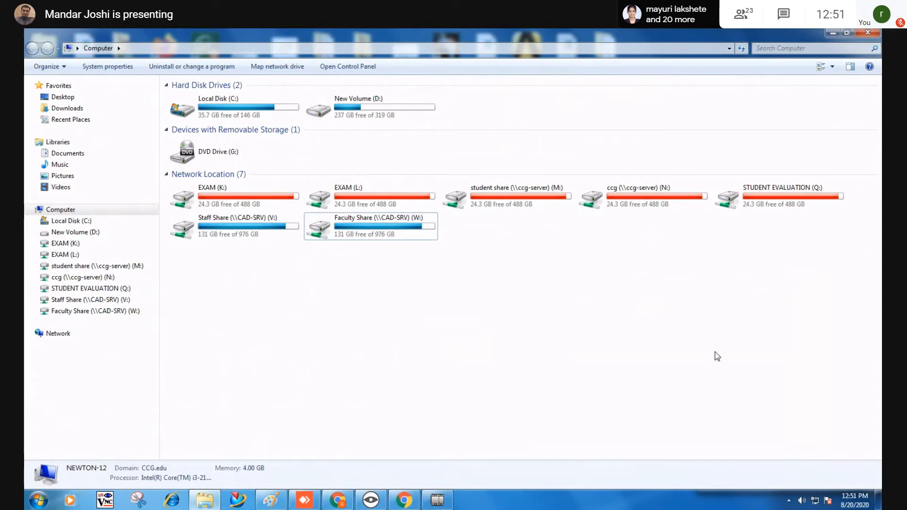
# Open the Faculty Share (W:) drive, then bring Chrome's 2) NX CAD Drive folder forward.
pyautogui.click(748, 206)
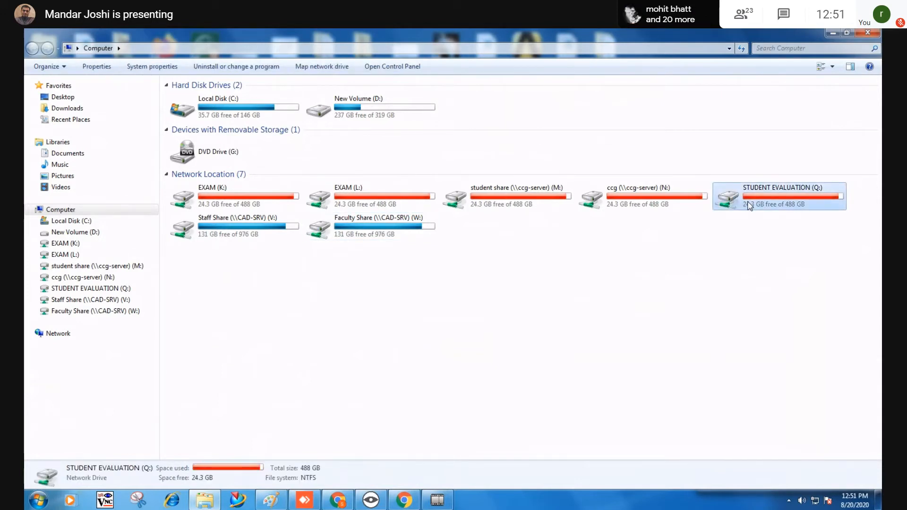
pyautogui.click(363, 236)
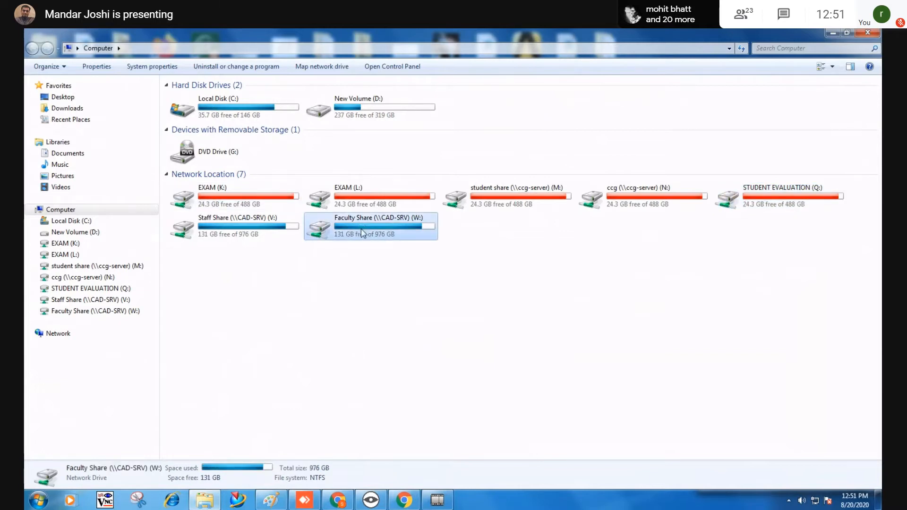
pyautogui.doubleClick(363, 233)
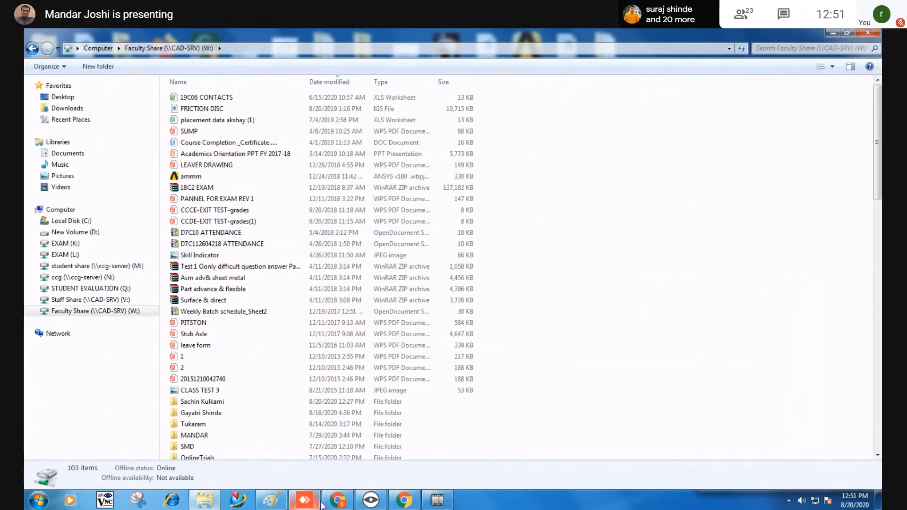
pyautogui.click(337, 500)
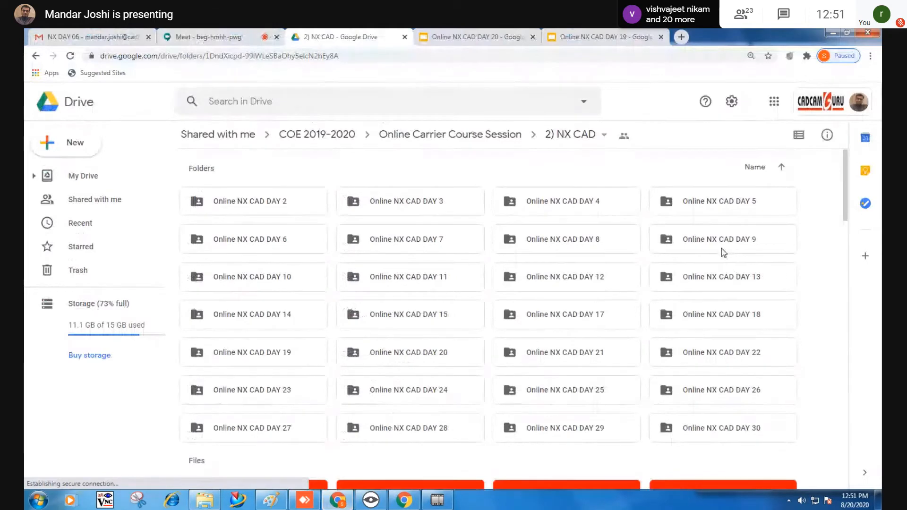
# Browse Online NX CAD DAY 19, return to 2) NX CAD, select DAY 20, and exit full screen.
pyautogui.doubleClick(291, 355)
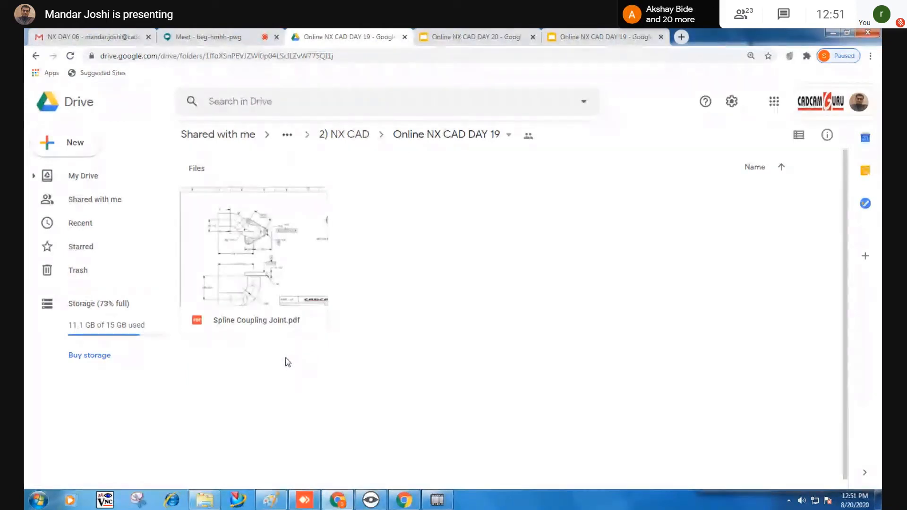
pyautogui.click(352, 136)
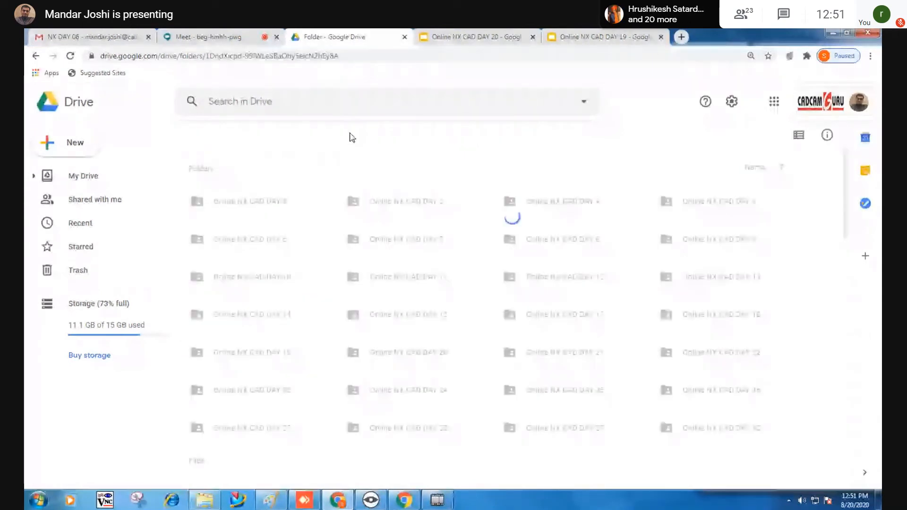
pyautogui.click(414, 354)
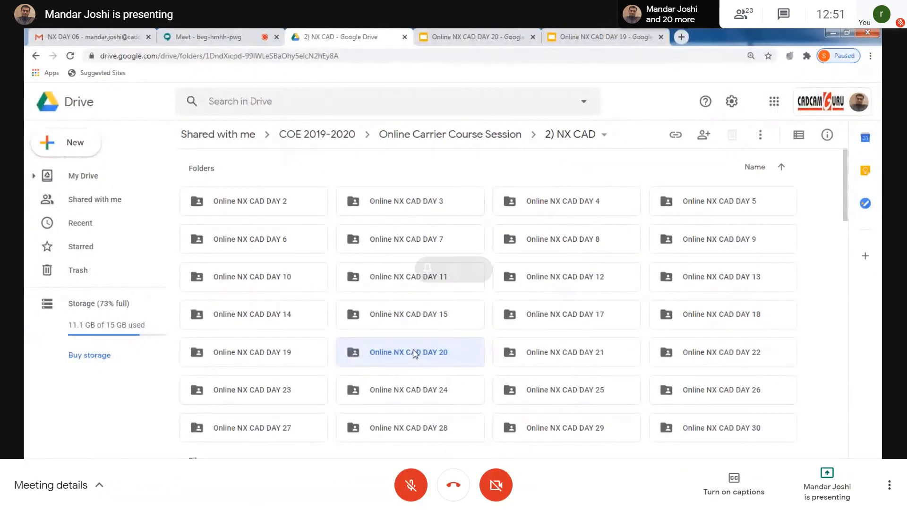
pyautogui.press('F11')
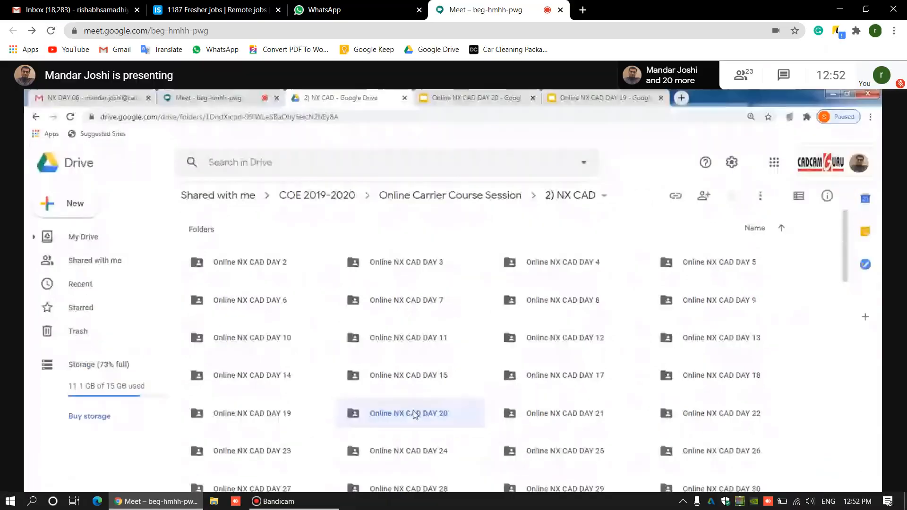